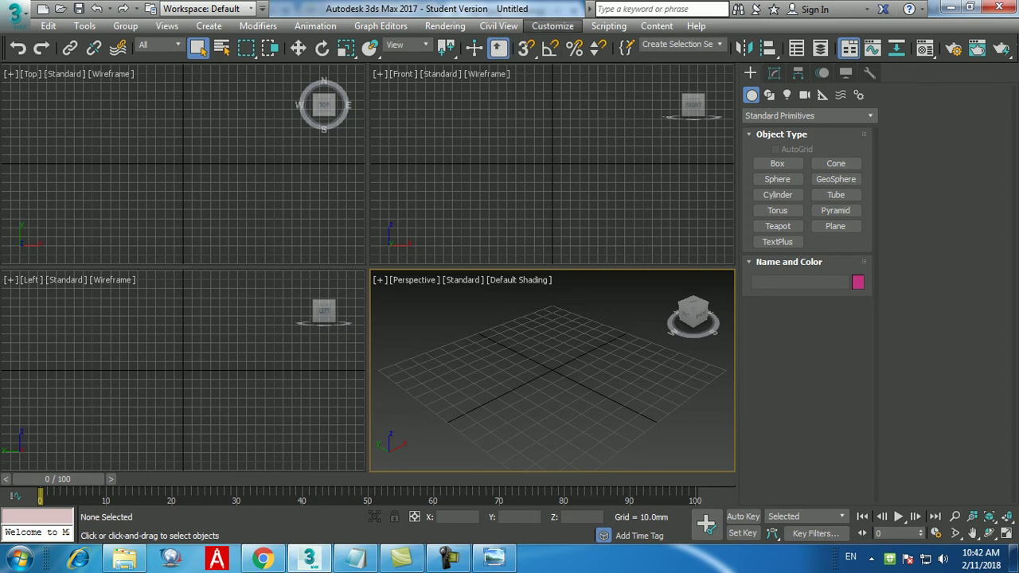
{"action": "left_click", "coordinate": [553, 25]}
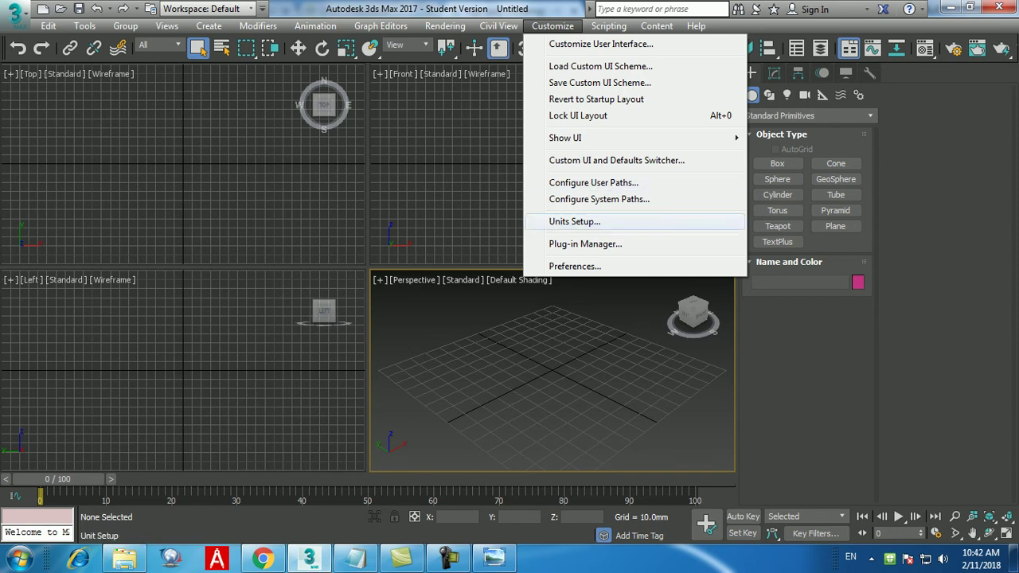
{"action": "left_click", "coordinate": [574, 221]}
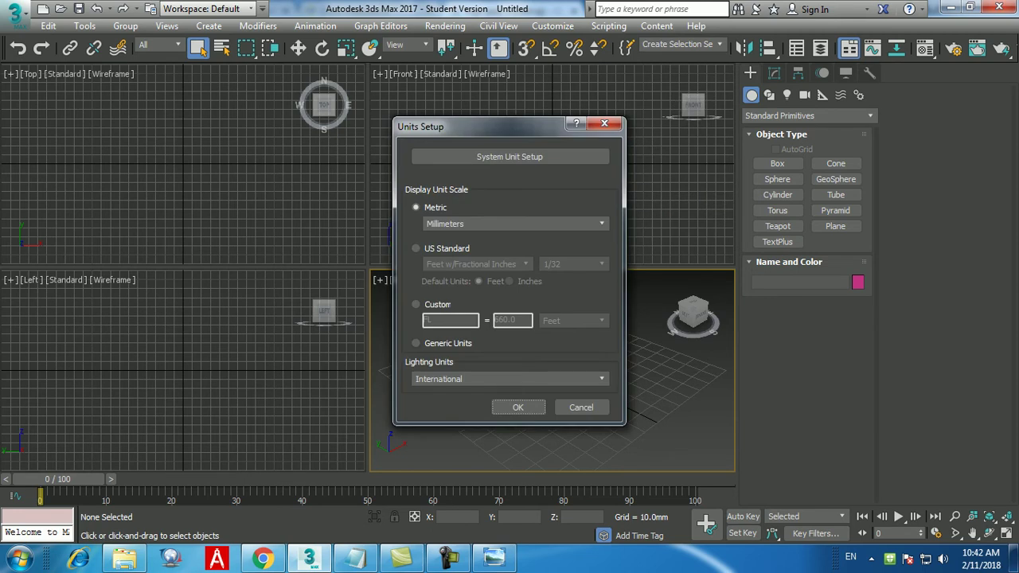
{"action": "left_click", "coordinate": [605, 123]}
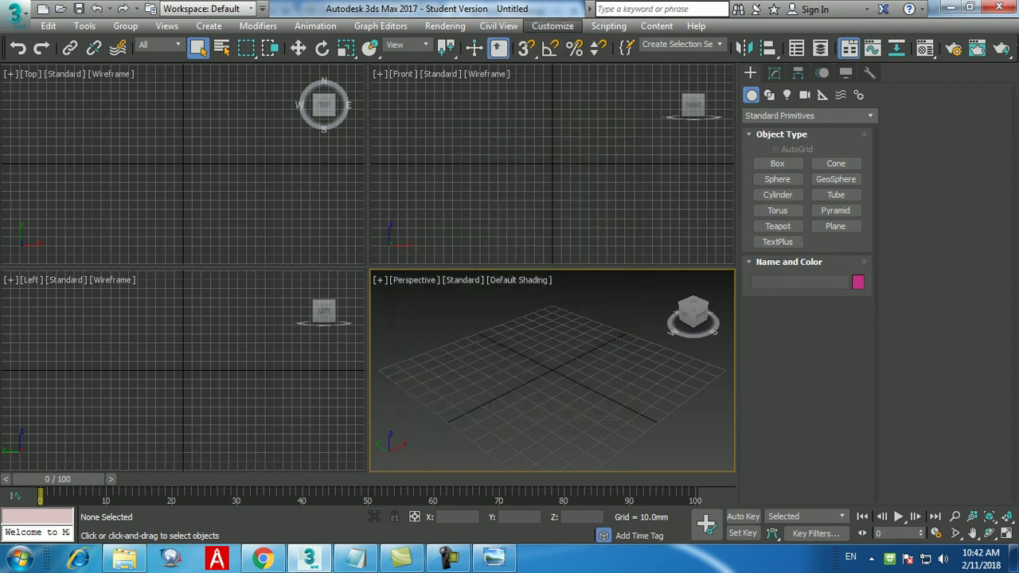
- Review the display unit scale and the system unit scale in the units setup, and accept both
{"action": "left_click", "coordinate": [553, 25]}
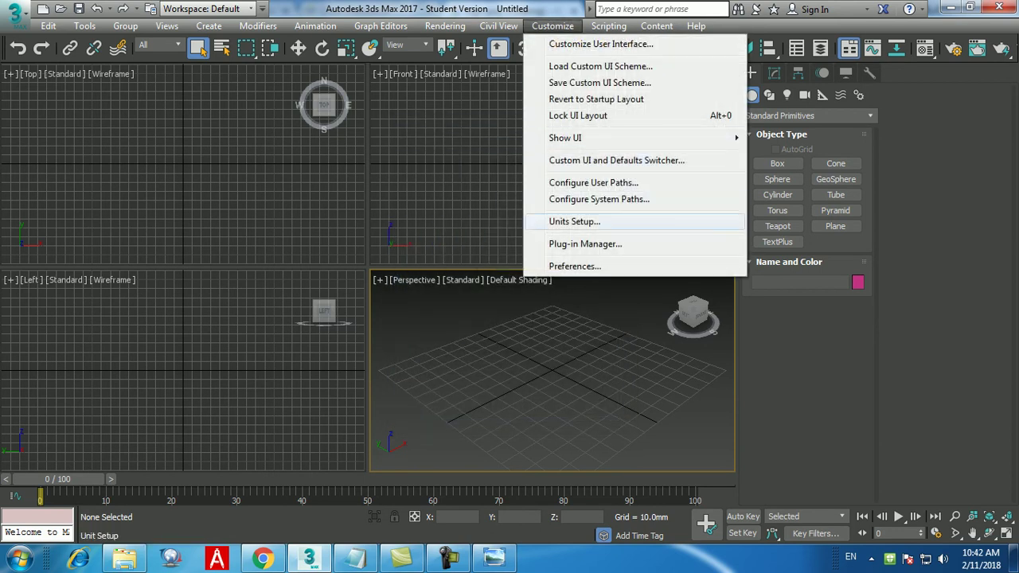
{"action": "left_click", "coordinate": [575, 221]}
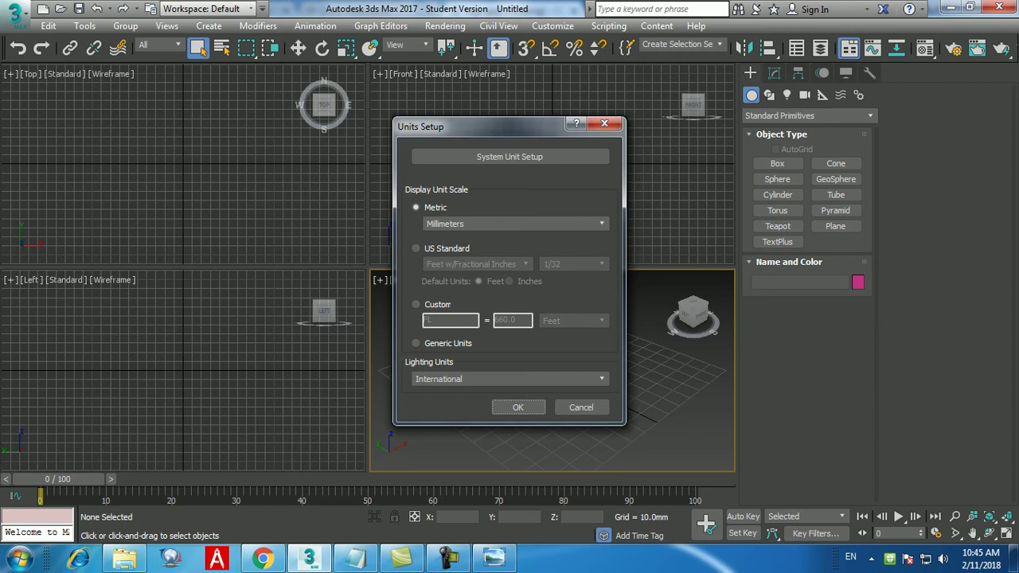
{"action": "left_click", "coordinate": [510, 156]}
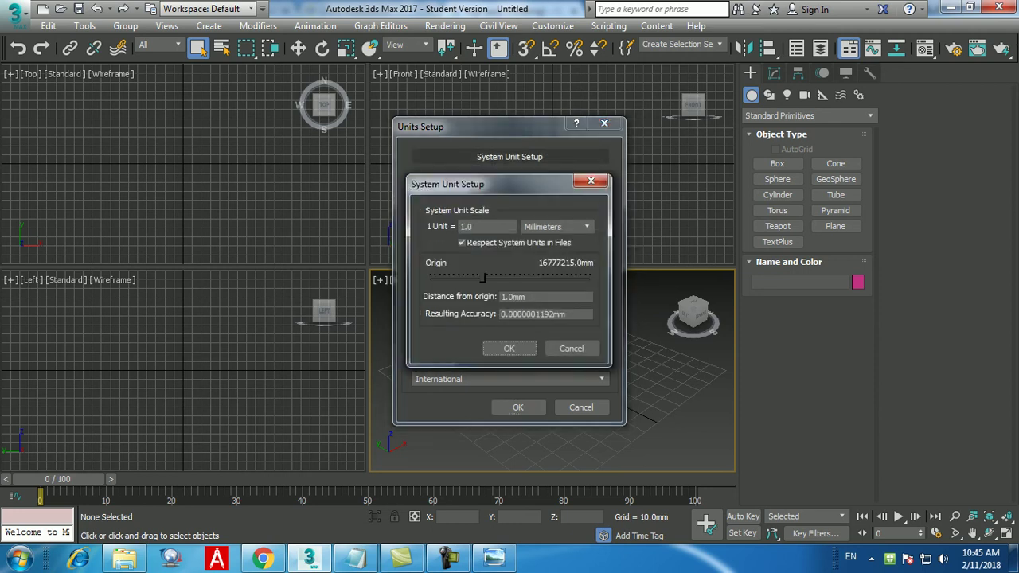
{"action": "left_click_drag", "start_coordinate": [478, 184], "coordinate": [667, 154]}
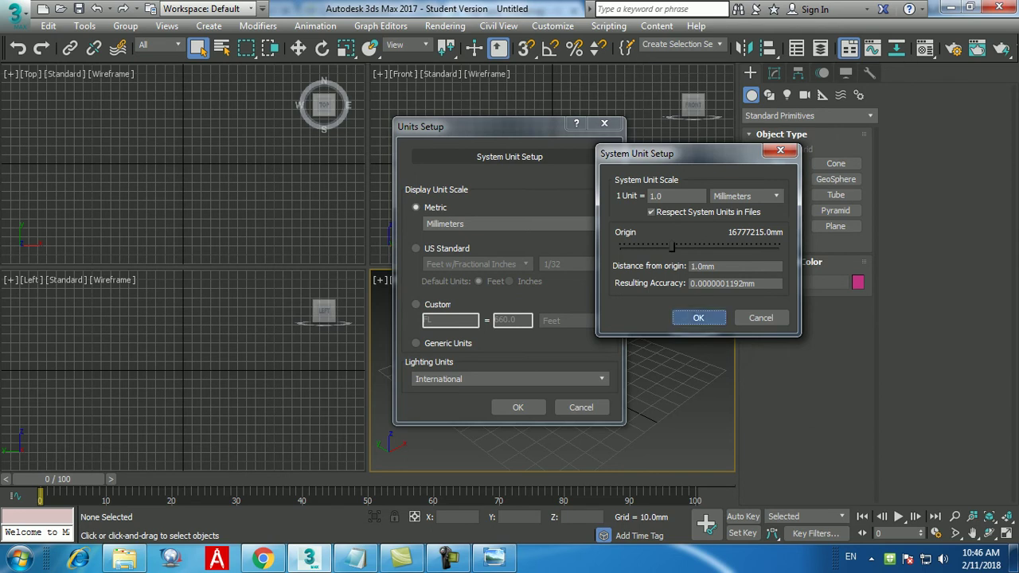
{"action": "left_click", "coordinate": [698, 317]}
{"action": "left_click", "coordinate": [518, 407]}
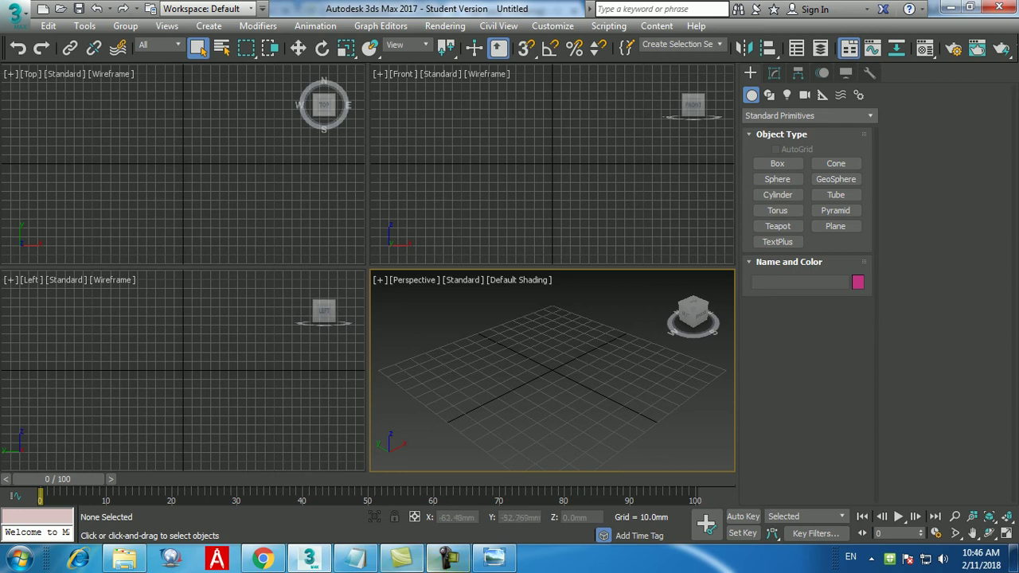
- Switch to Notepad and add a "Navigation" heading below the Metric line, followed by "1. Pan ---> MMB(press and hold)"
{"action": "left_click", "coordinate": [355, 558]}
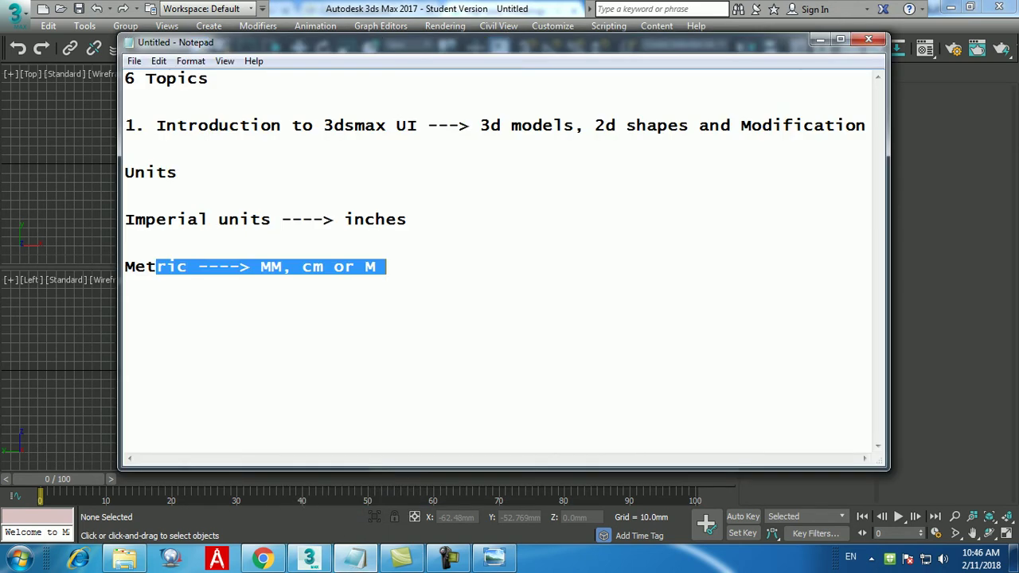
{"action": "key", "text": "Right"}
{"action": "key", "text": "Return"}
{"action": "key", "text": "Return"}
{"action": "key", "text": "Return"}
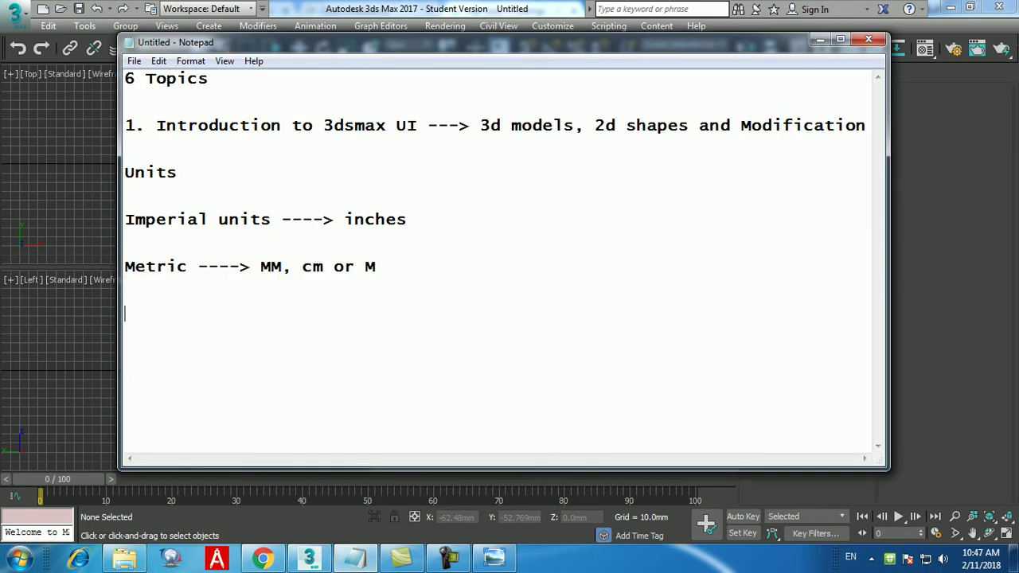
{"action": "type", "text": "Navigation"}
{"action": "key", "text": "Return"}
{"action": "type", "text": "1. Pan ---> MMB"}
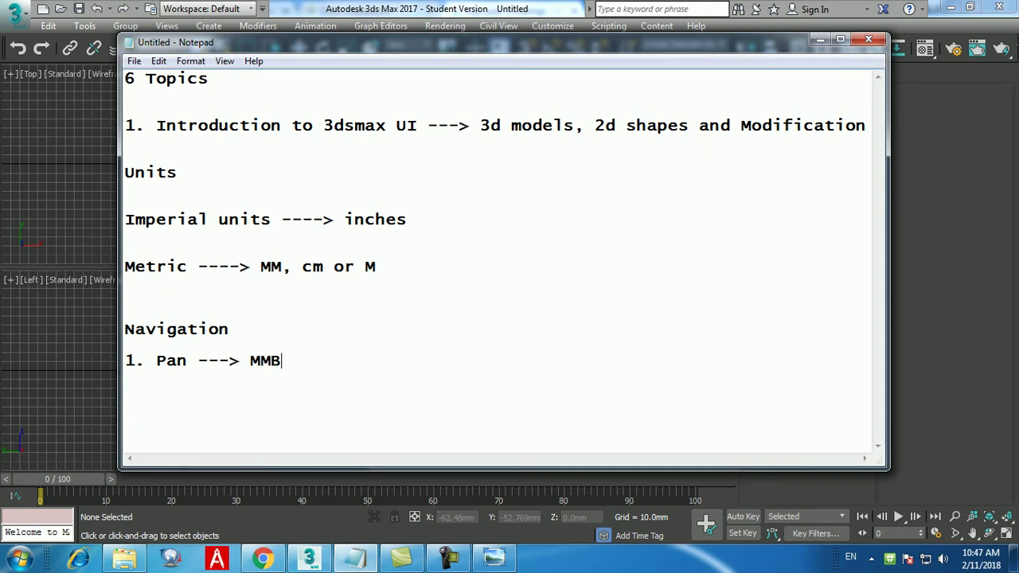
{"action": "type", "text": "(press and hold)"}
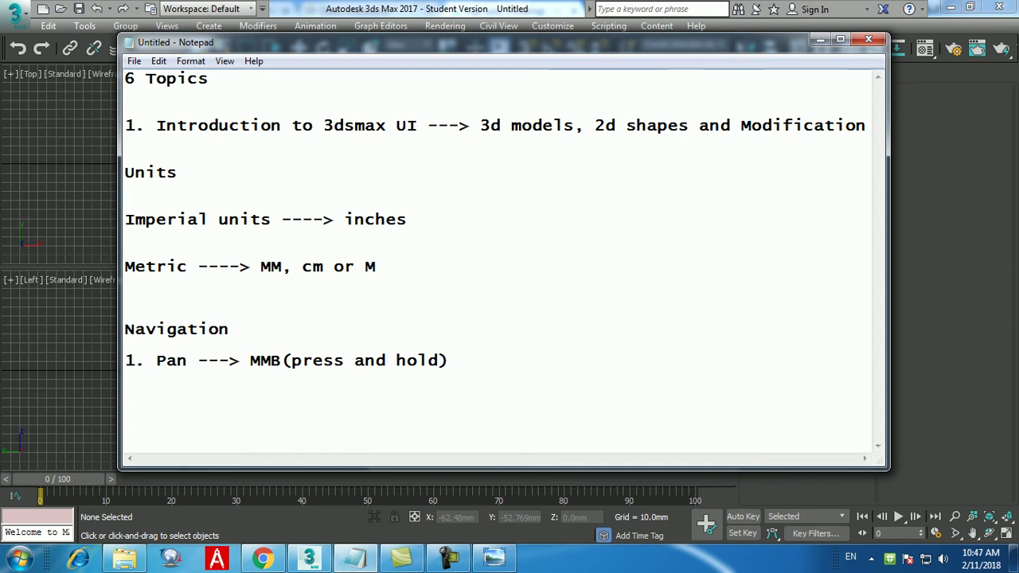
- Switch to 3ds Max and pan the views in the Top, Front, Left and Perspective viewports
{"action": "left_click", "coordinate": [310, 559]}
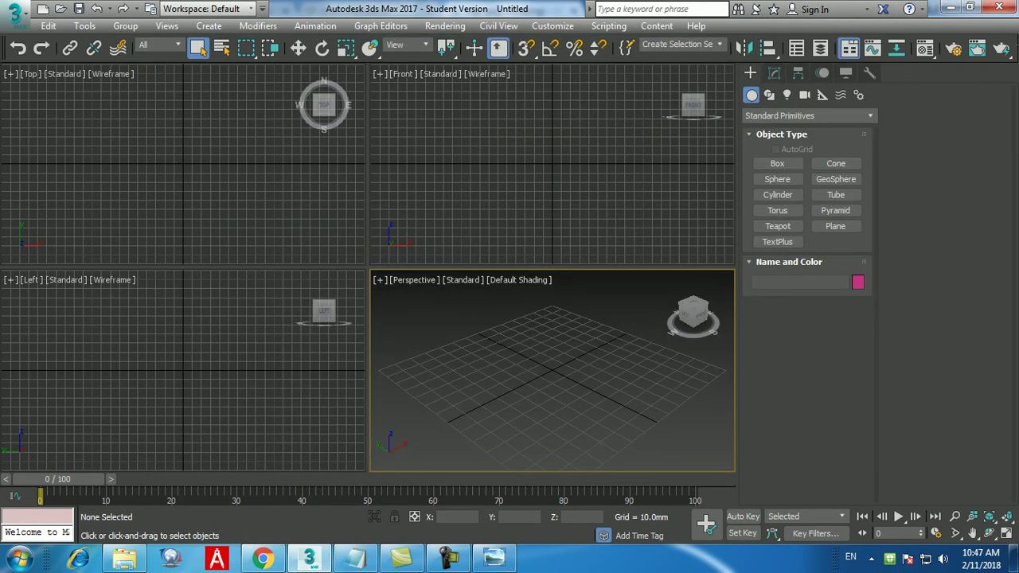
{"action": "middle_click_drag", "start_coordinate": [200, 203], "coordinate": [159, 209]}
{"action": "middle_click_drag", "start_coordinate": [557, 199], "coordinate": [565, 218]}
{"action": "middle_click_drag", "start_coordinate": [159, 350], "coordinate": [196, 364]}
{"action": "middle_click_drag", "start_coordinate": [557, 367], "coordinate": [547, 355]}
{"action": "middle_click_drag", "start_coordinate": [557, 183], "coordinate": [513, 191]}
{"action": "middle_click_drag", "start_coordinate": [199, 175], "coordinate": [171, 173]}
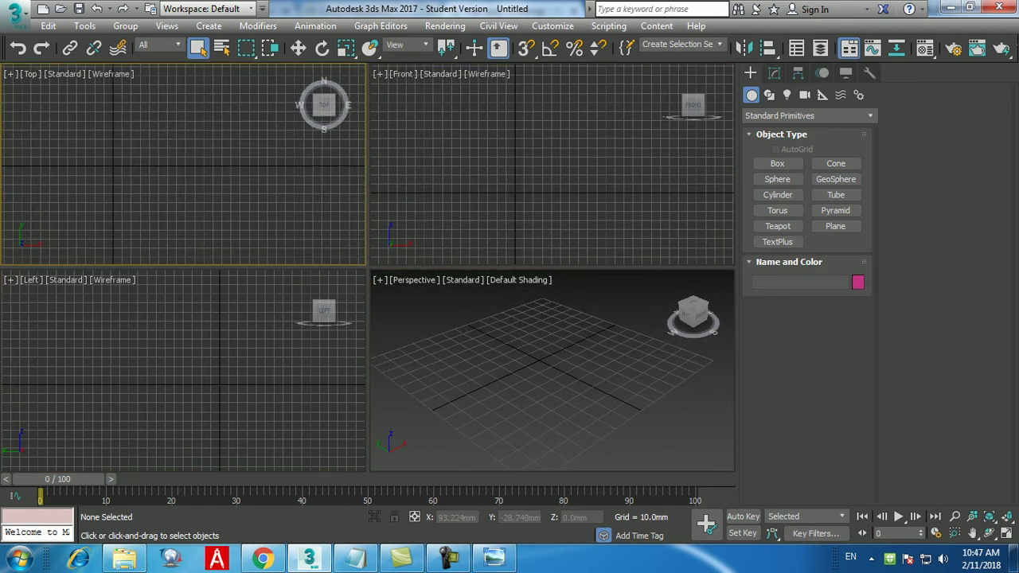
{"action": "middle_click_drag", "start_coordinate": [171, 173], "coordinate": [203, 178]}
{"action": "middle_click_drag", "start_coordinate": [557, 183], "coordinate": [524, 177]}
{"action": "middle_click_drag", "start_coordinate": [557, 366], "coordinate": [518, 354]}
{"action": "middle_click_drag", "start_coordinate": [183, 370], "coordinate": [131, 358]}
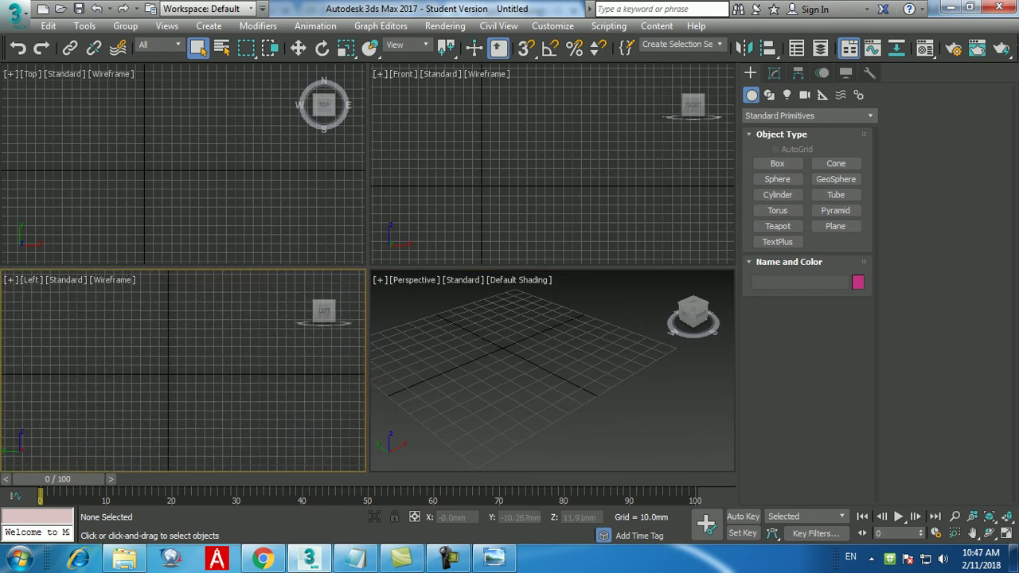
- Switch to Notepad and add the line "2.zoom ---> MMB" below the Pan note
{"action": "left_click", "coordinate": [355, 558]}
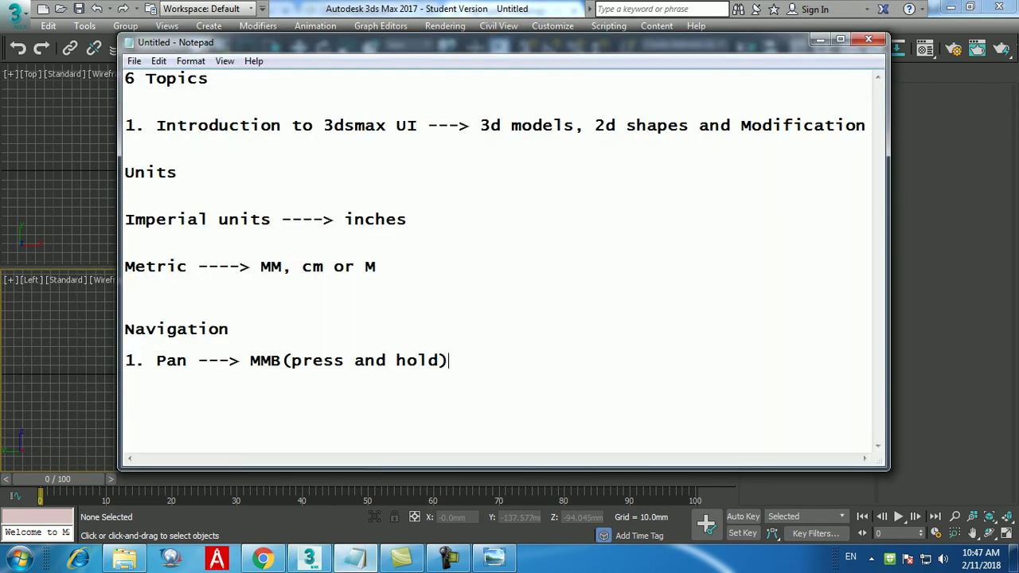
{"action": "key", "text": "Return"}
{"action": "type", "text": "2.zoom ---> MMB"}
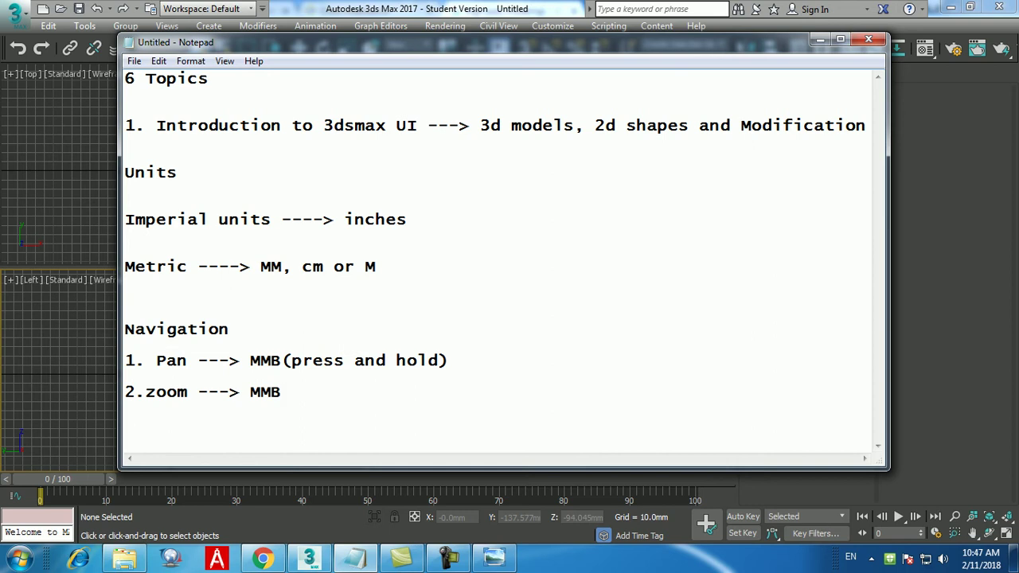
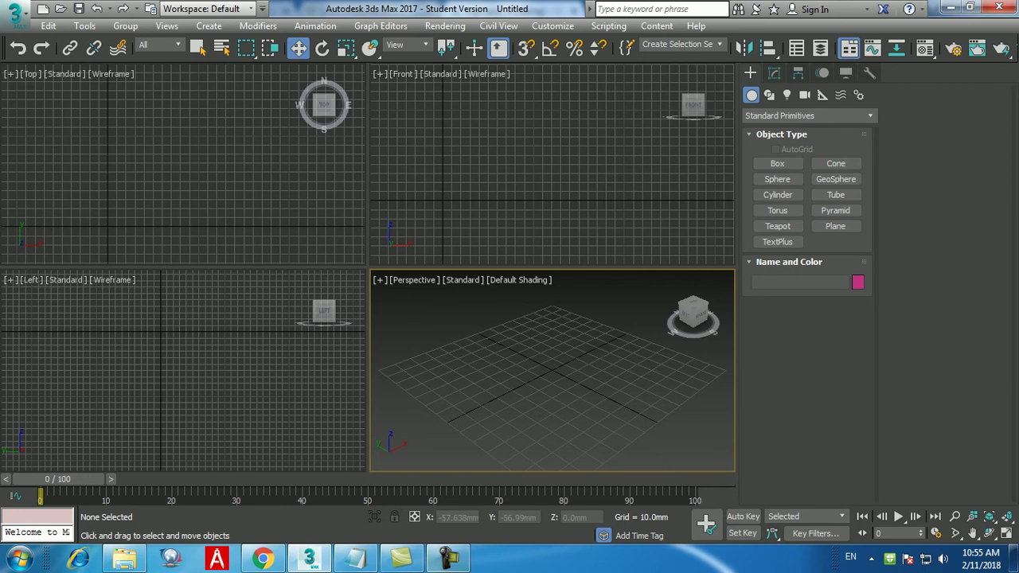
- In Notepad, add a long dashed divider line with blank space after it below the "5.zoom all to fit" note
{"action": "left_click", "coordinate": [355, 559]}
{"action": "left_click_drag", "start_coordinate": [387, 439], "coordinate": [125, 307]}
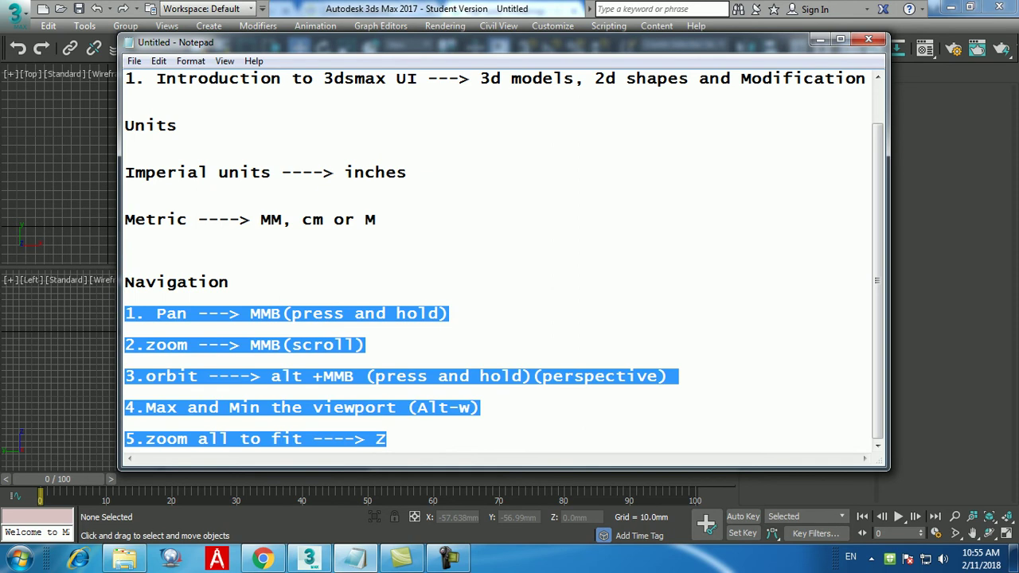
{"action": "left_click", "coordinate": [387, 438]}
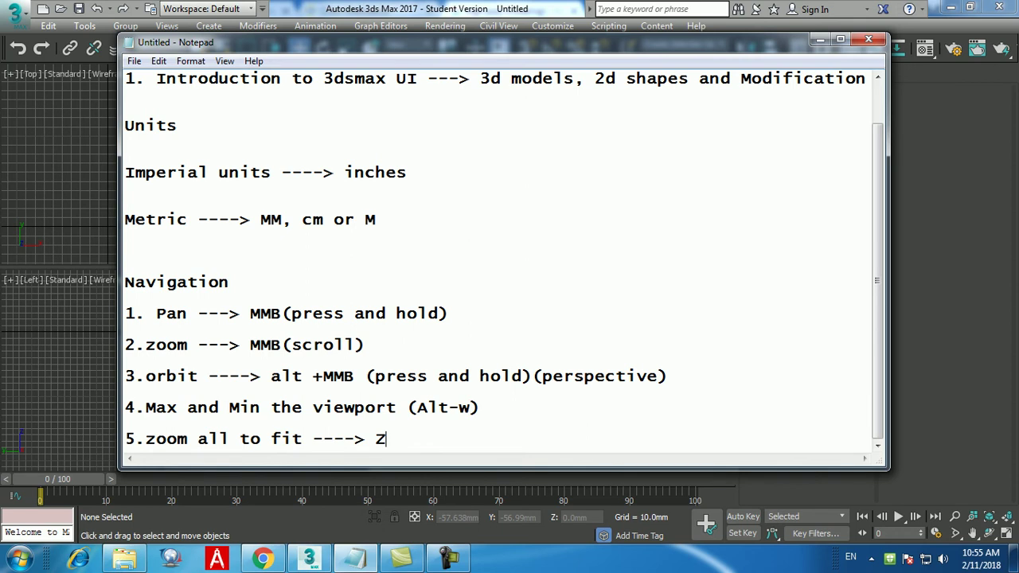
{"action": "key", "text": "Return"}
{"action": "type", "text": "--------------"}
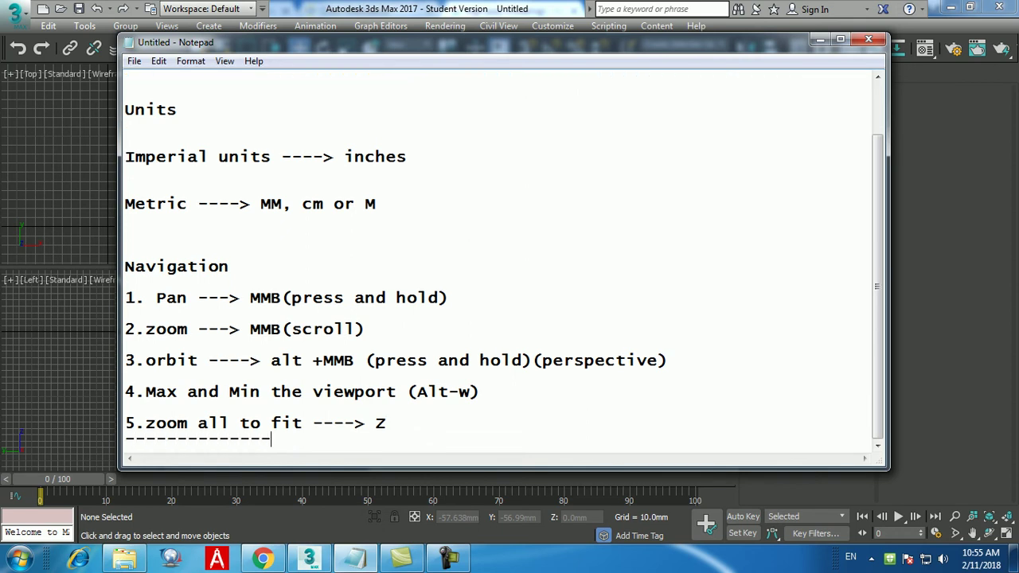
{"action": "type", "text": "----------------------------------"}
{"action": "key", "text": "Return"}
{"action": "key", "text": "Return"}
{"action": "key", "text": "Return"}
{"action": "key", "text": "Return"}
{"action": "key", "text": "Return"}
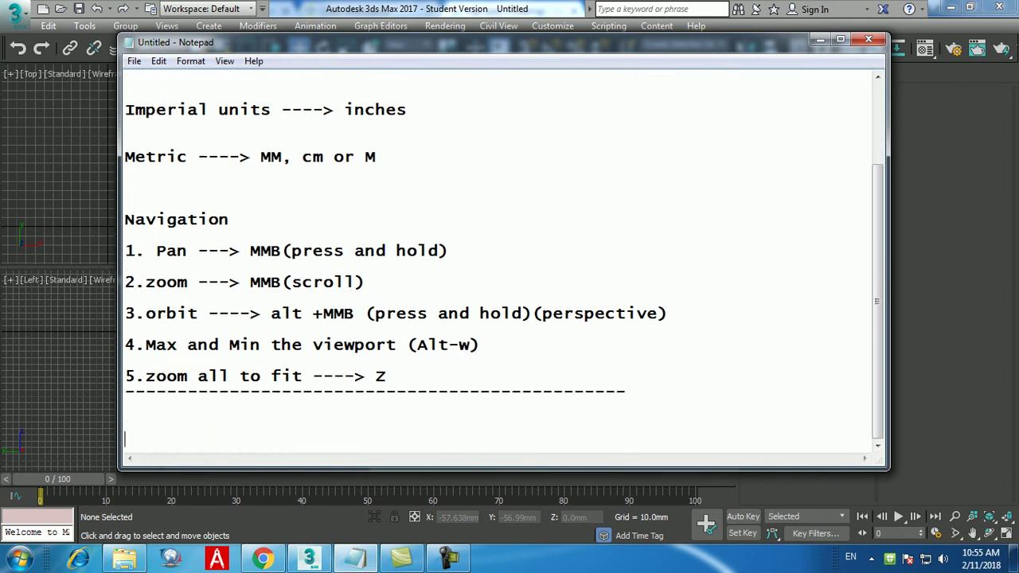
{"action": "key", "text": "BackSpace"}
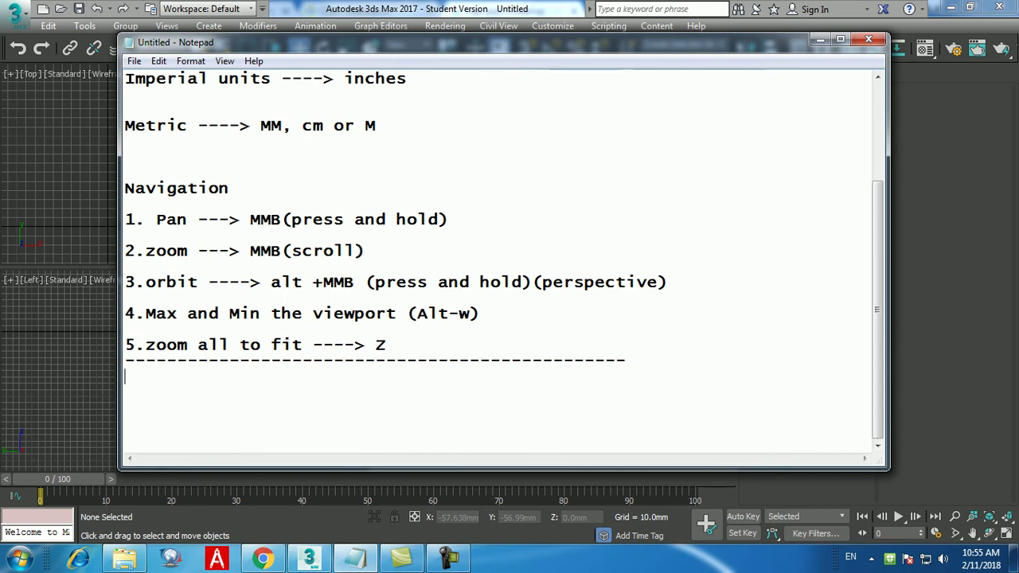
- Add a "User interface" heading below the divider and underline it with a row of dashes
{"action": "type", "text": "User interffa"}
{"action": "key", "text": "BackSpace"}
{"action": "key", "text": "BackSpace"}
{"action": "type", "text": "ace"}
{"action": "key", "text": "Return"}
{"action": "type", "text": "----------------"}
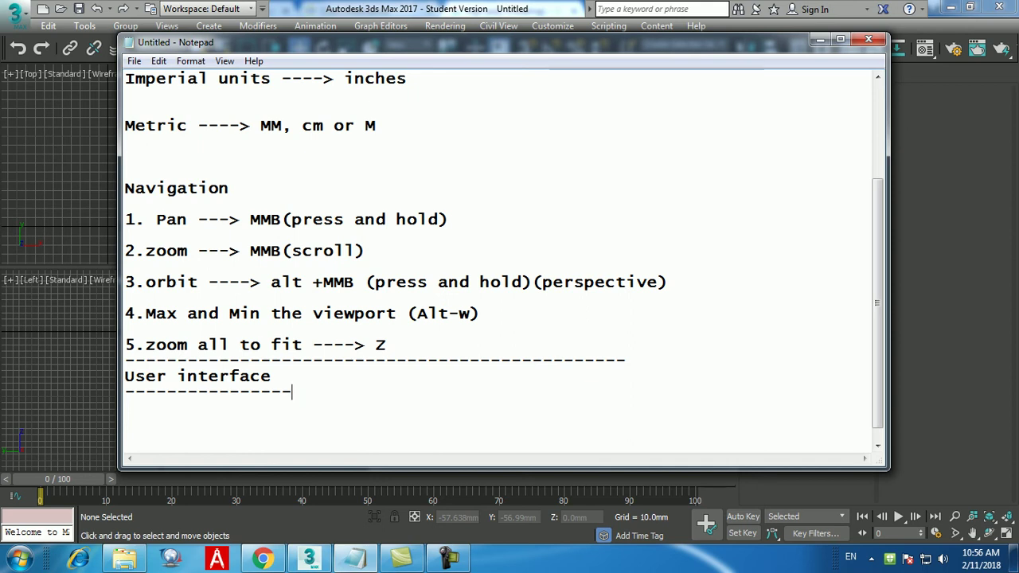
- Save the notes on the Desktop as a text file named "3dsmax sunday first class"
{"action": "key", "text": "alt+f"}
{"action": "key", "text": "a"}
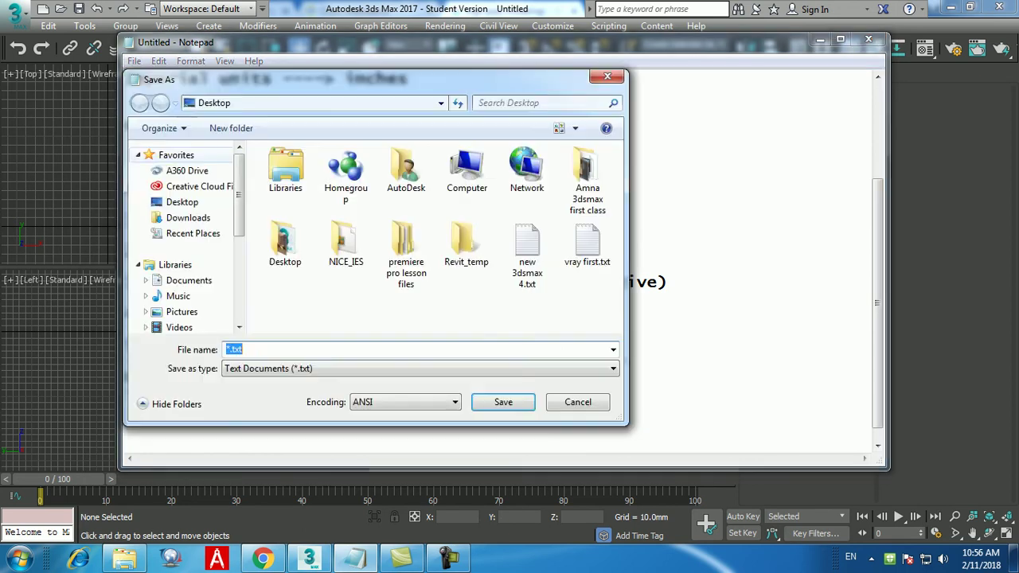
{"action": "type", "text": "3dsmax sunday"}
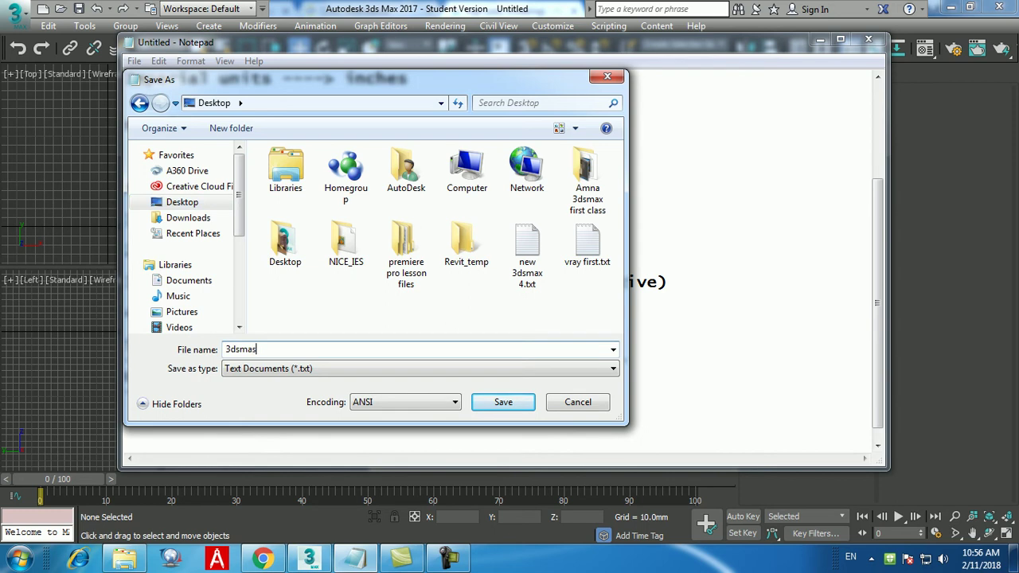
{"action": "type", "text": " first clas"}
{"action": "type", "text": "s"}
{"action": "key", "text": "Return"}
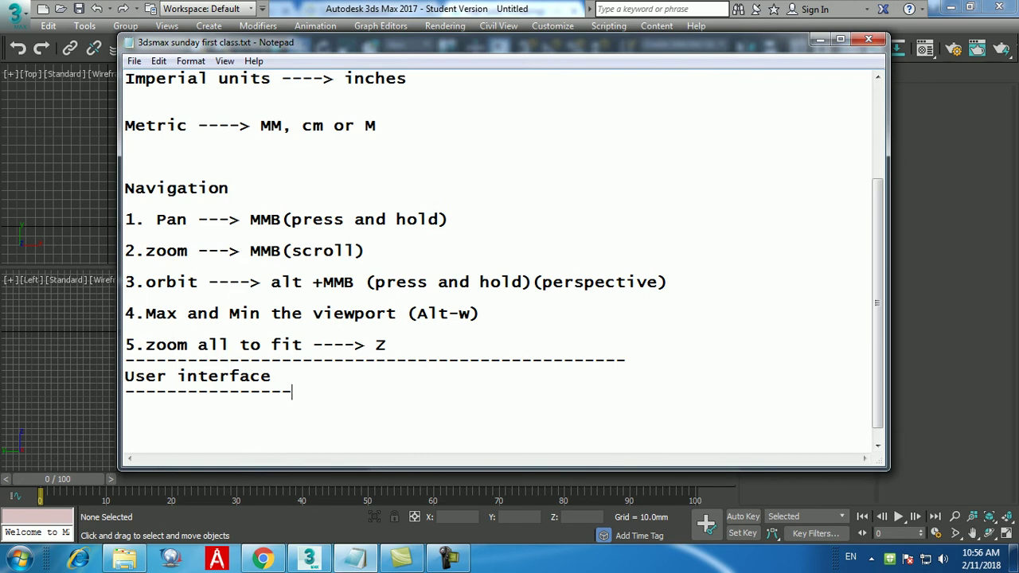
- Add the item "1.Viewport ---> drawing area" under the User interface heading in the Notepad notes
{"action": "left_click", "coordinate": [820, 40]}
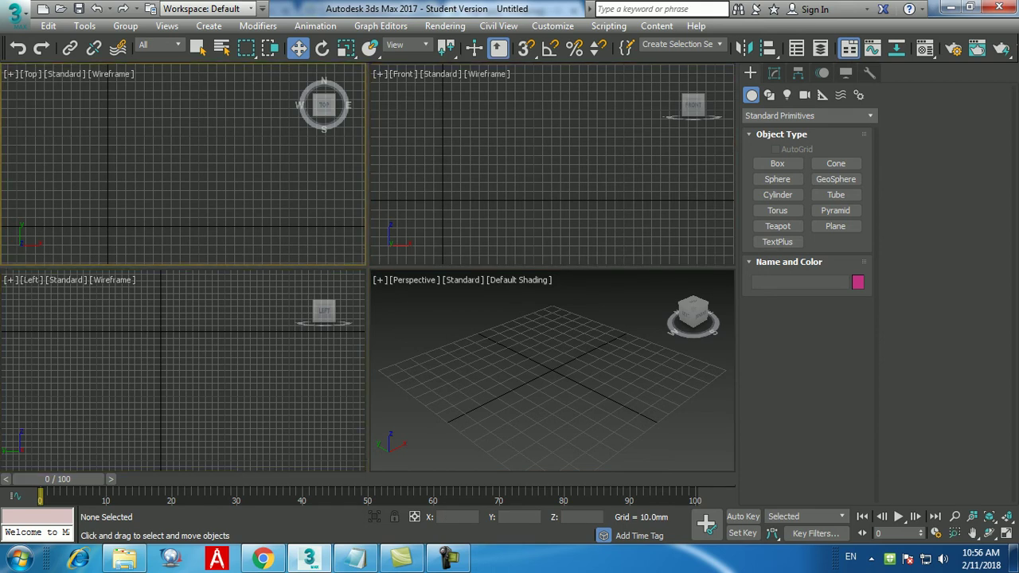
{"action": "key", "text": "alt+Tab"}
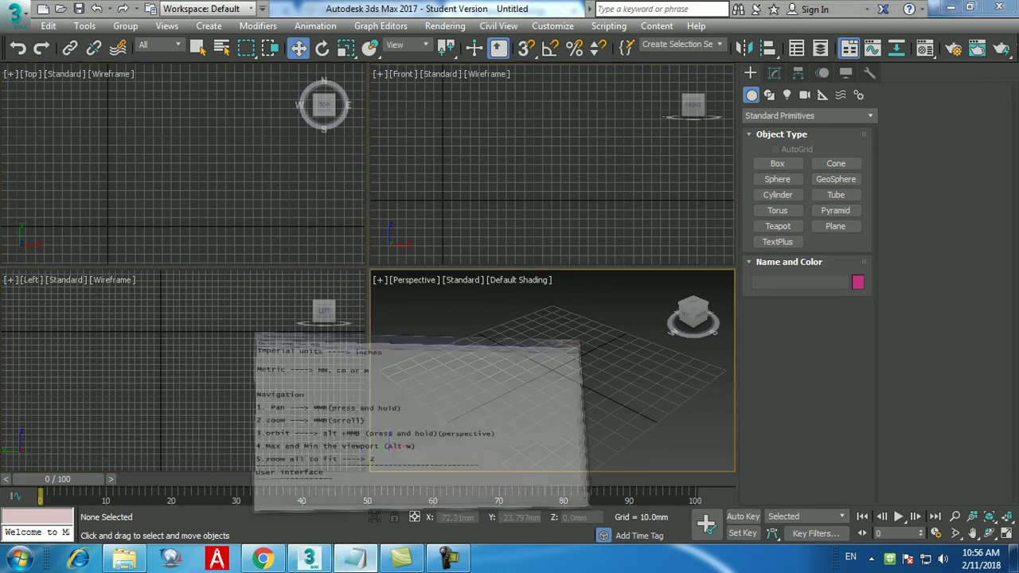
{"action": "key", "text": "Return"}
{"action": "key", "text": "Return"}
{"action": "type", "text": "1.Viewport --"}
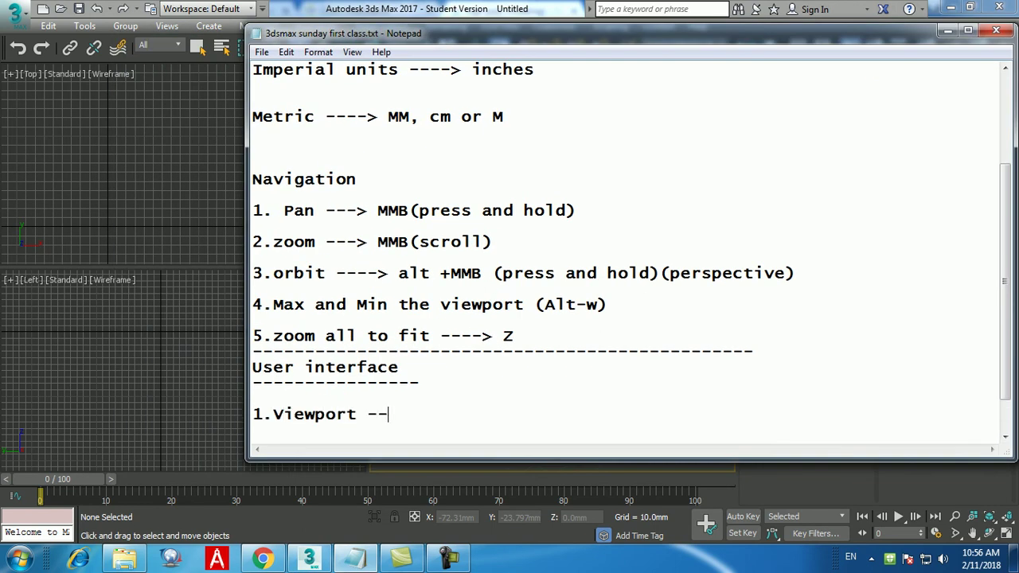
{"action": "type", "text": "-> drawing area"}
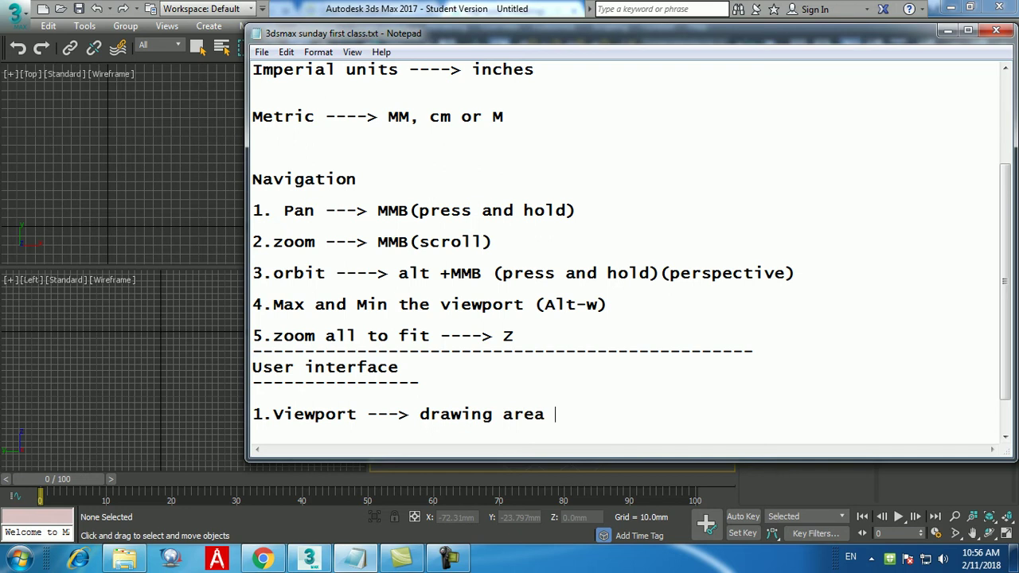
- Switch to 3ds Max, maximize the Perspective viewport and restore the four-viewport layout
{"action": "left_click", "coordinate": [947, 30]}
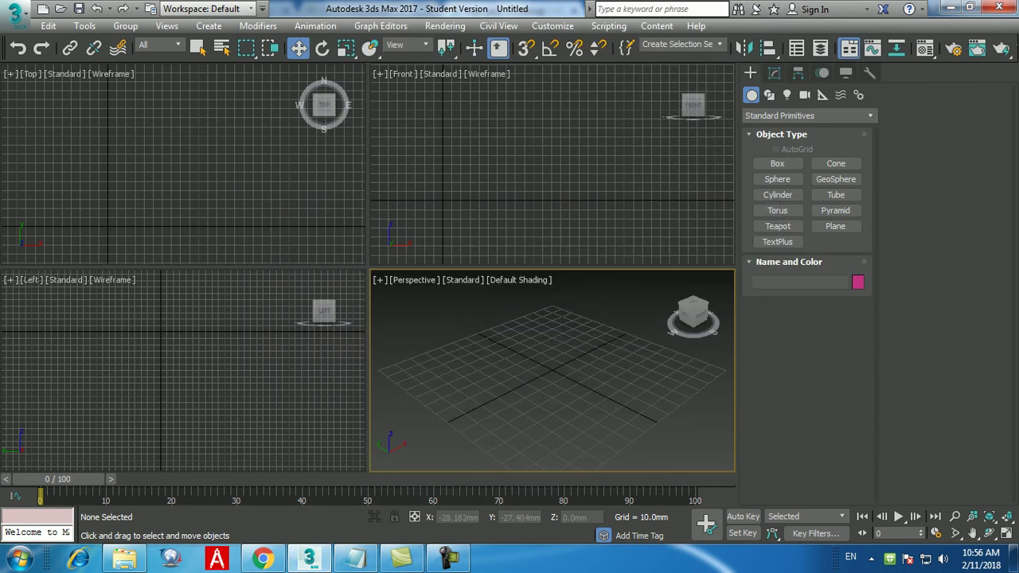
{"action": "key", "text": "alt+w"}
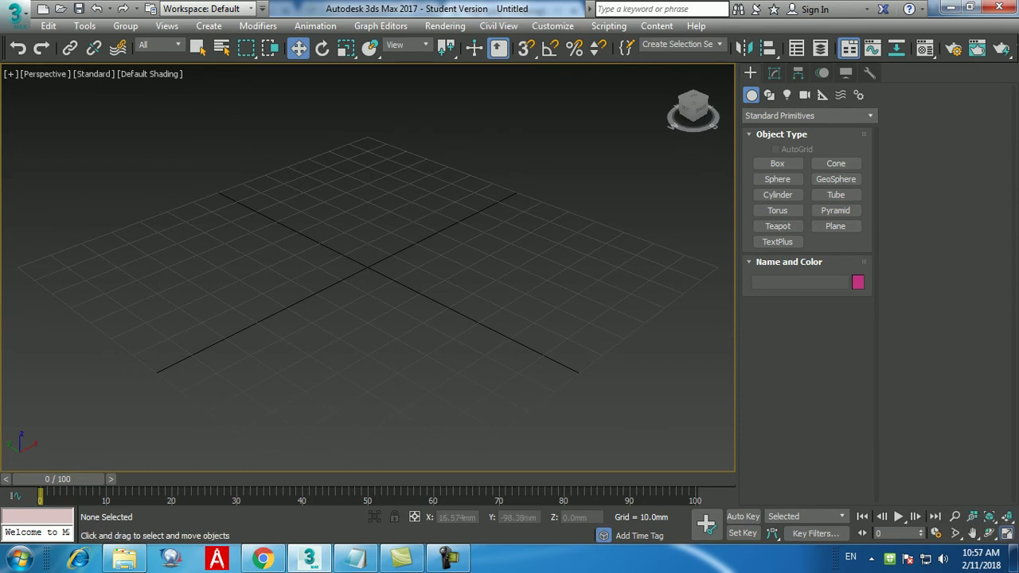
{"action": "key", "text": "alt+w"}
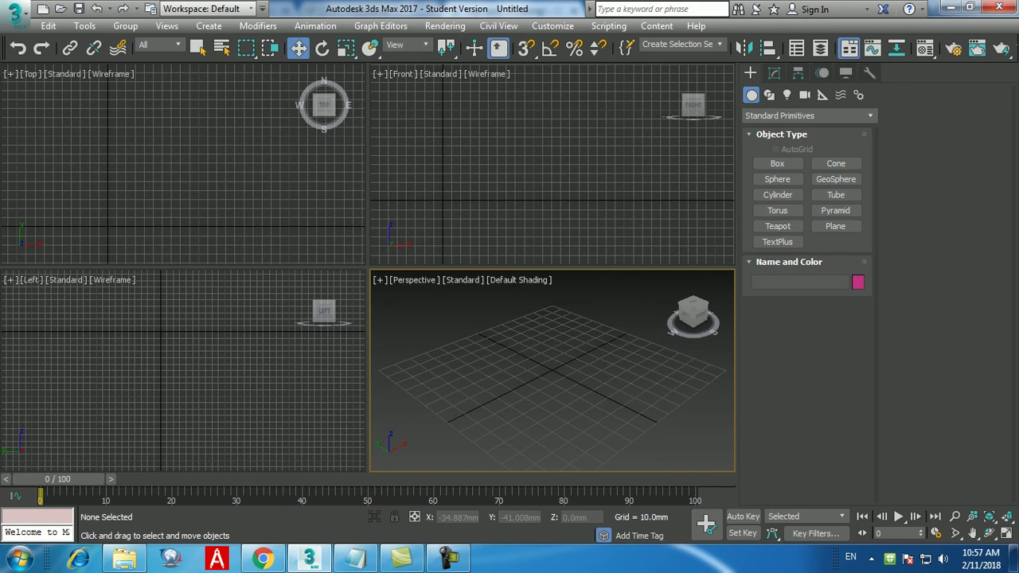
- Activate the Top, Front, Left and Perspective viewports one after another
{"action": "left_click", "coordinate": [183, 168]}
{"action": "left_click", "coordinate": [550, 167]}
{"action": "left_click", "coordinate": [183, 370]}
{"action": "left_click", "coordinate": [550, 373]}
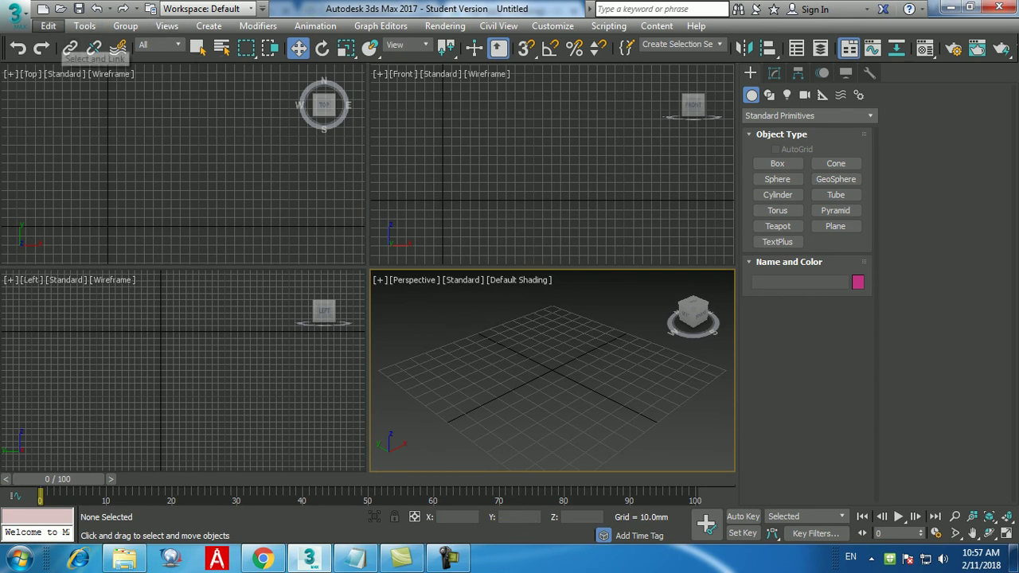
{"action": "left_click", "coordinate": [47, 26]}
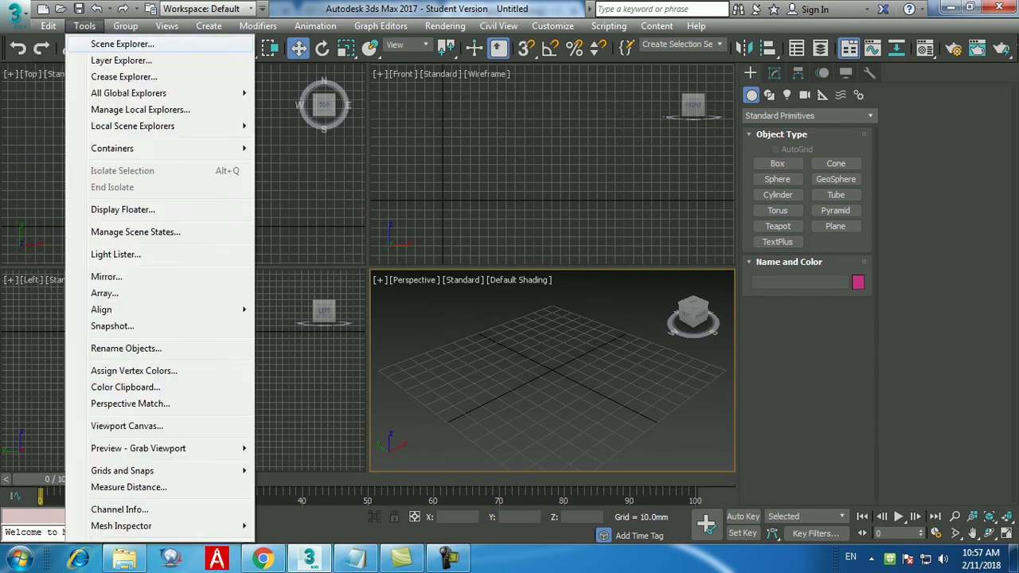
{"action": "mouse_move", "coordinate": [125, 26]}
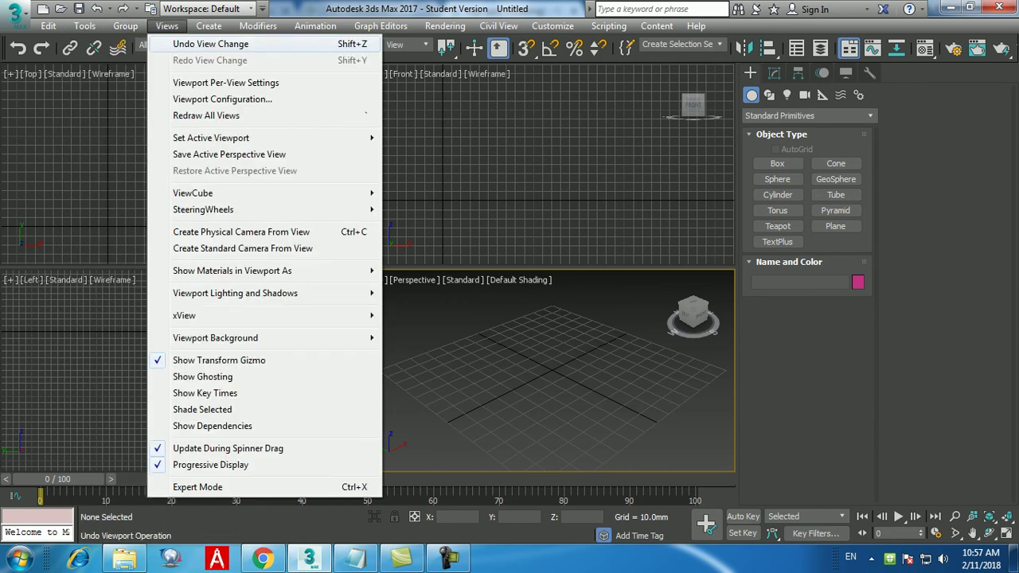
{"action": "mouse_move", "coordinate": [552, 25]}
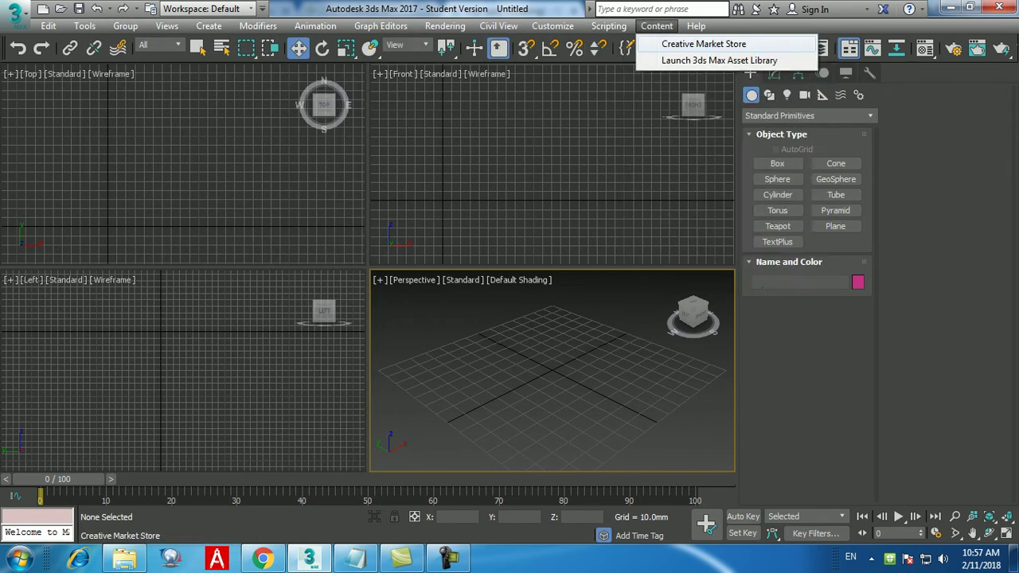
{"action": "mouse_move", "coordinate": [257, 25]}
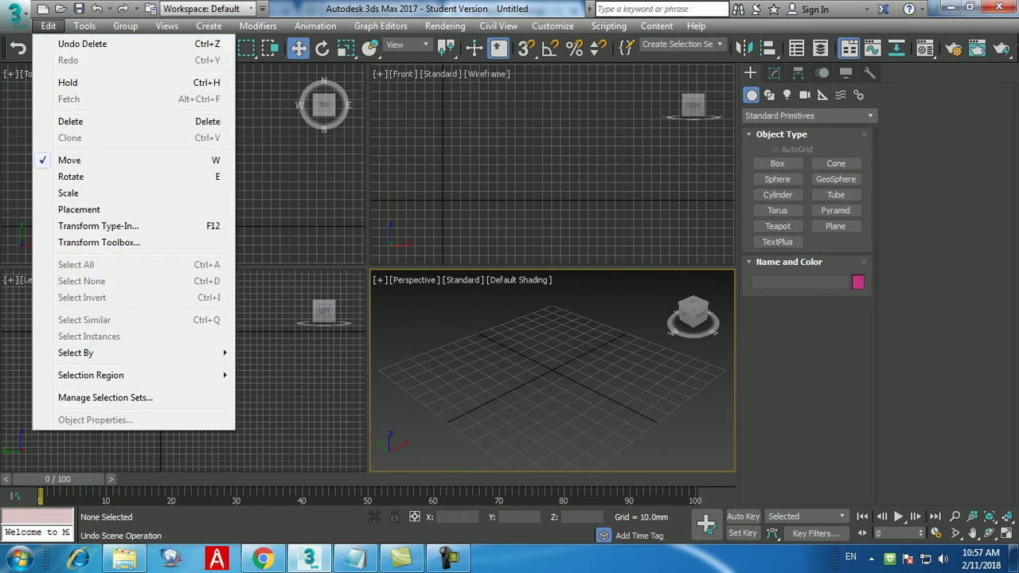
- Switch to the Notepad notes and add the item "2.Menu" below the Viewport entry, with the window moved clear of the 3ds Max menus
{"action": "left_click", "coordinate": [355, 558]}
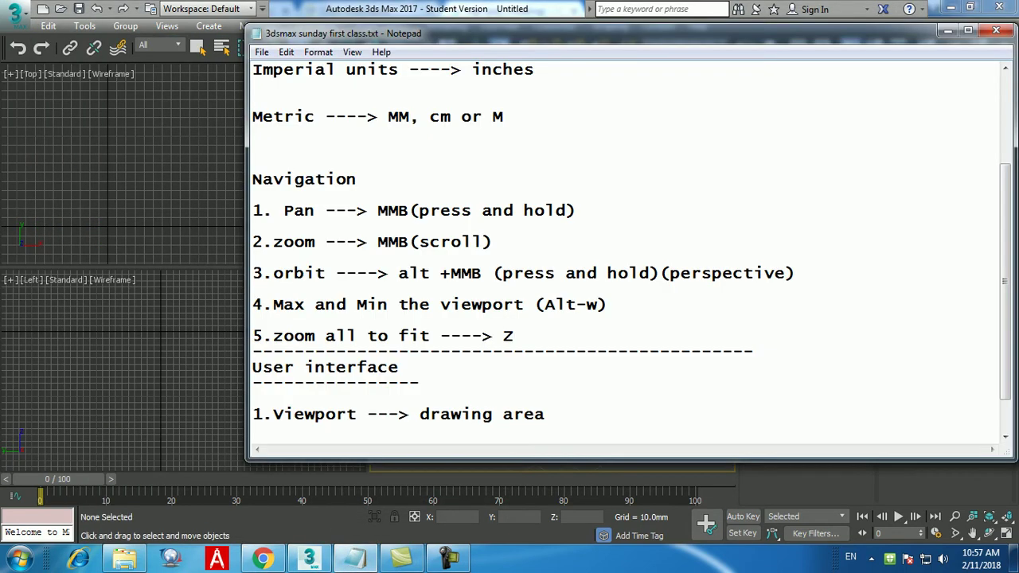
{"action": "key", "text": "Return"}
{"action": "key", "text": "Return"}
{"action": "type", "text": "2.Menu"}
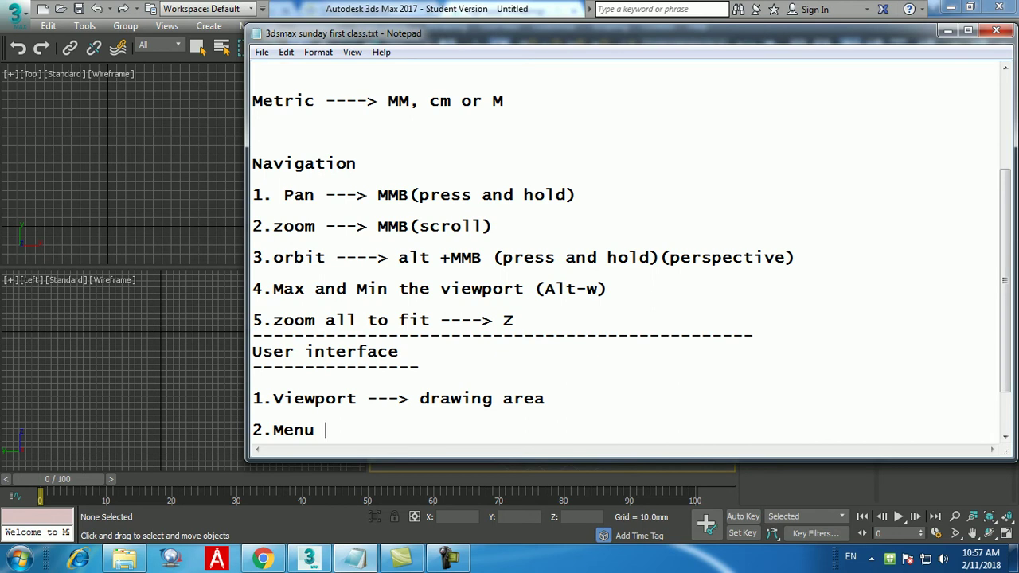
{"action": "left_click_drag", "start_coordinate": [557, 33], "coordinate": [314, 76]}
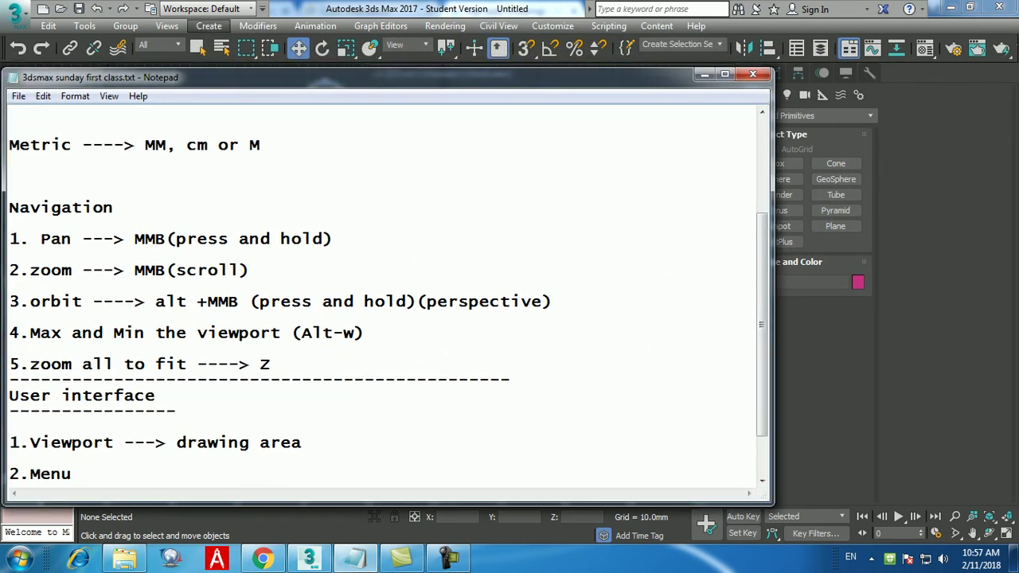
- Switch to 3ds Max, review the standard primitives available for creation and activate the Front viewport
{"action": "left_click", "coordinate": [209, 25]}
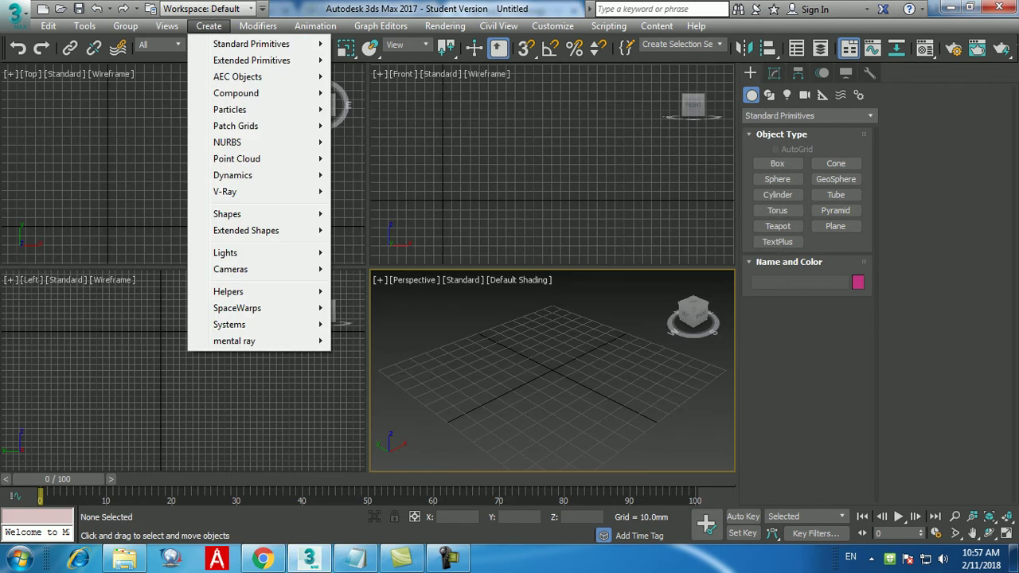
{"action": "mouse_move", "coordinate": [251, 44]}
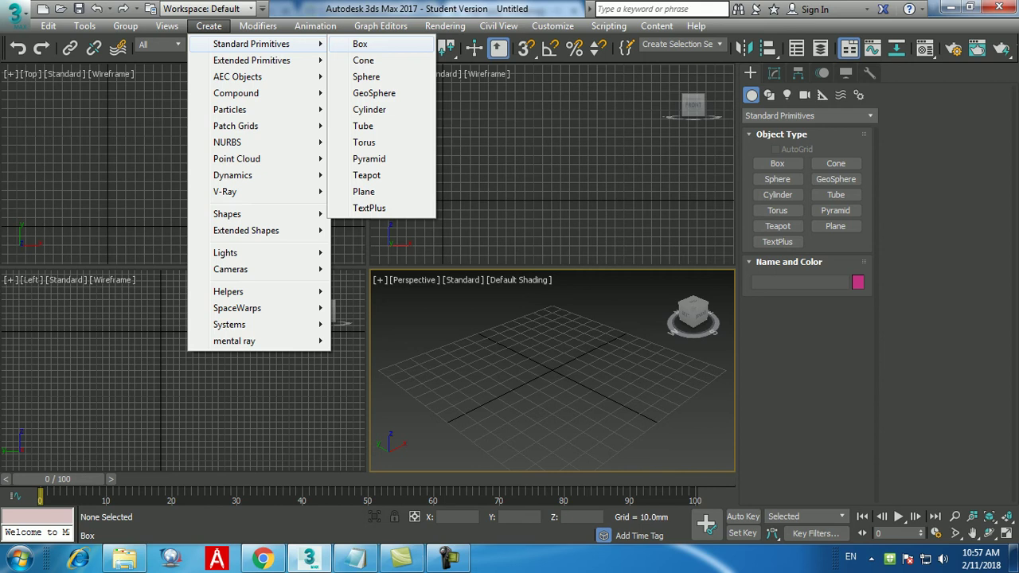
{"action": "left_click", "coordinate": [549, 159]}
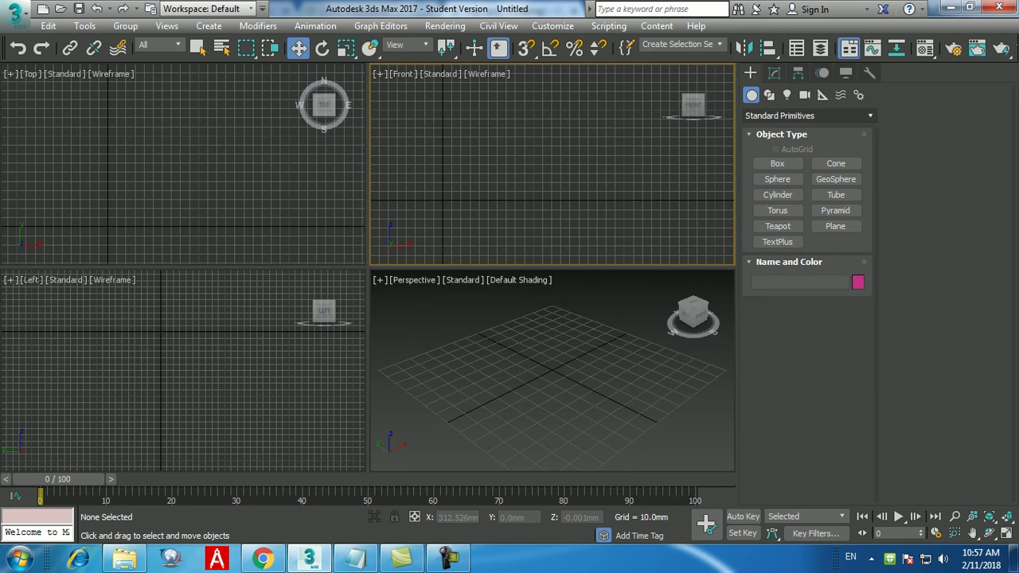
{"action": "left_click", "coordinate": [777, 164]}
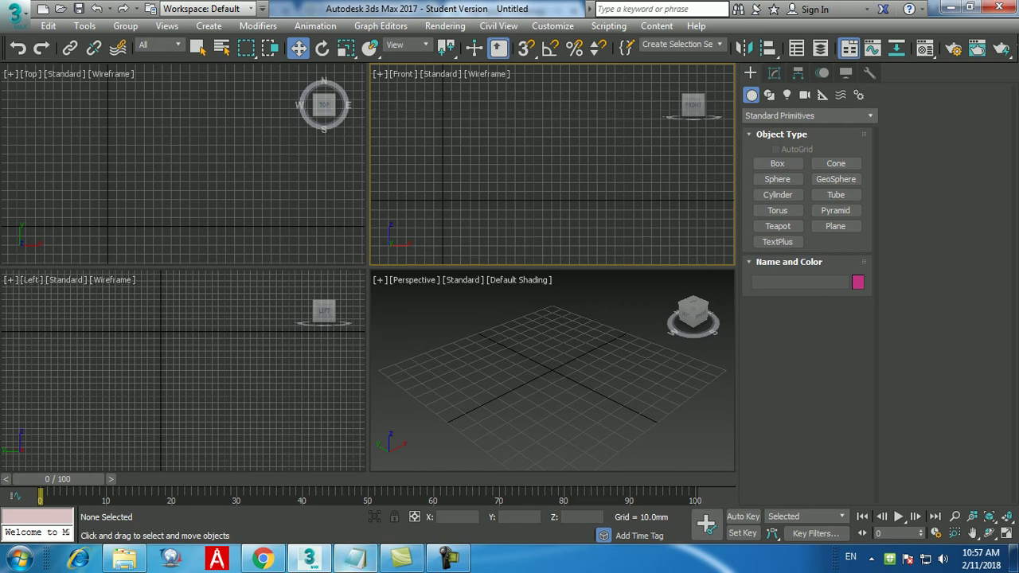
- Add the item "3.Creation panel" to the Notepad notes and narrow the window to uncover the object creation panel in 3ds Max
{"action": "left_click", "coordinate": [355, 558]}
{"action": "left_click_drag", "start_coordinate": [398, 78], "coordinate": [438, 53]}
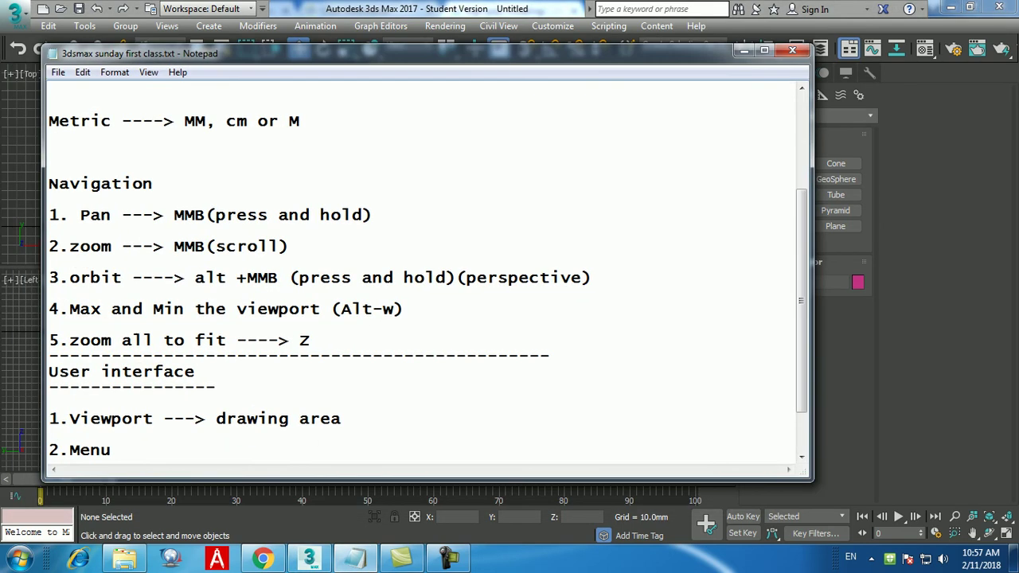
{"action": "key", "text": "Return"}
{"action": "type", "text": "3.C"}
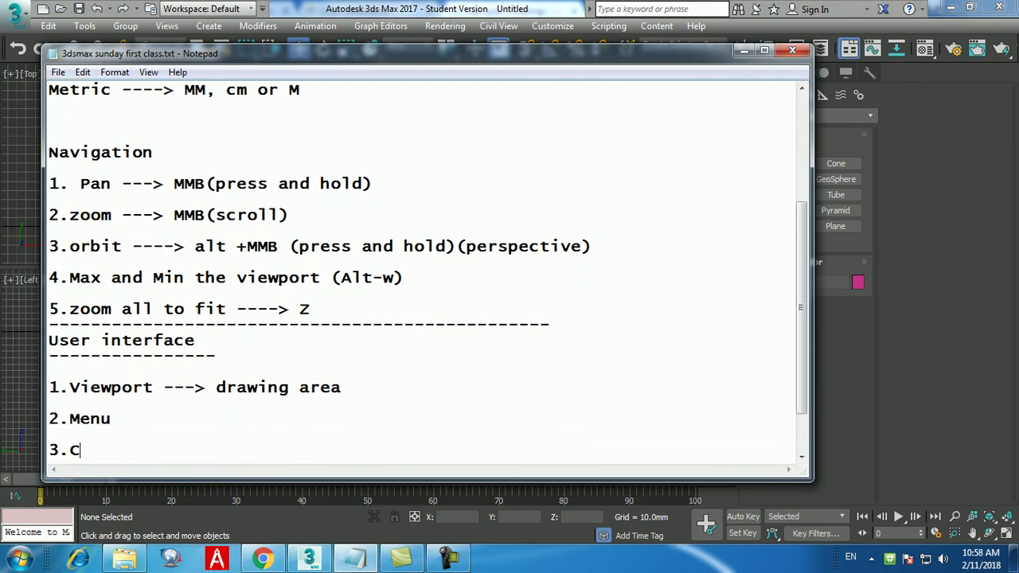
{"action": "type", "text": "reation panel"}
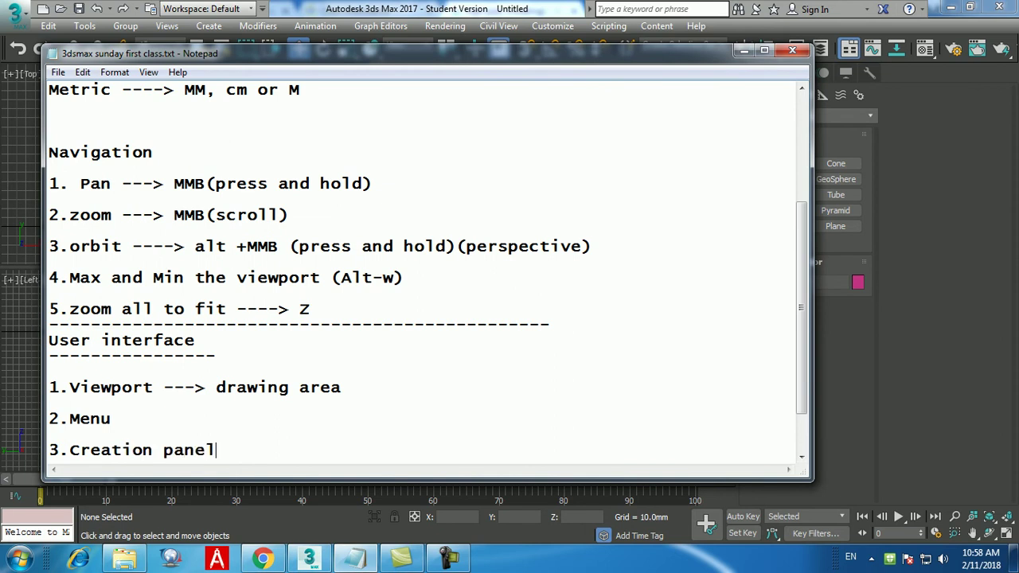
{"action": "left_click_drag", "start_coordinate": [812, 263], "coordinate": [660, 263]}
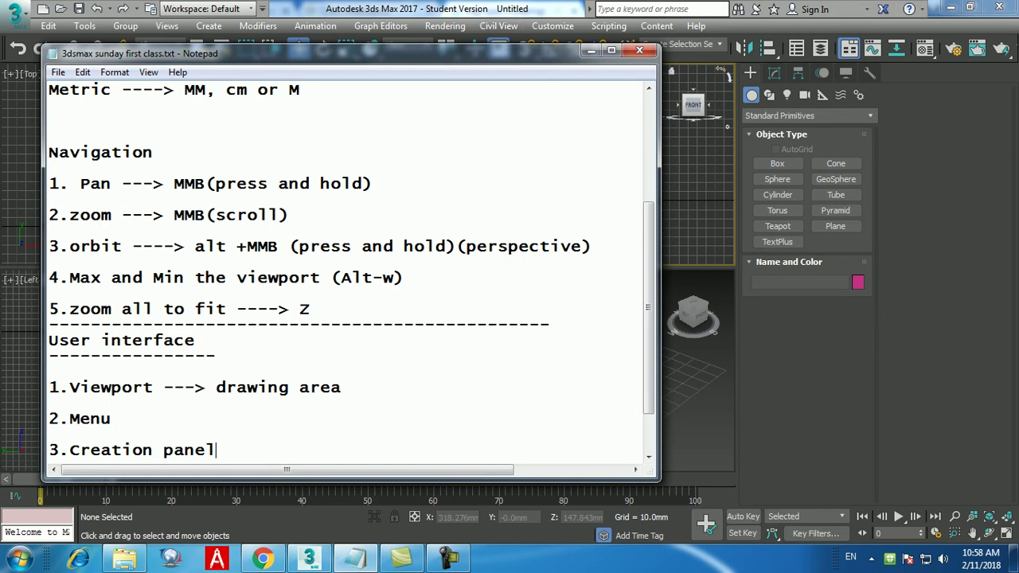
{"action": "left_click", "coordinate": [49, 26]}
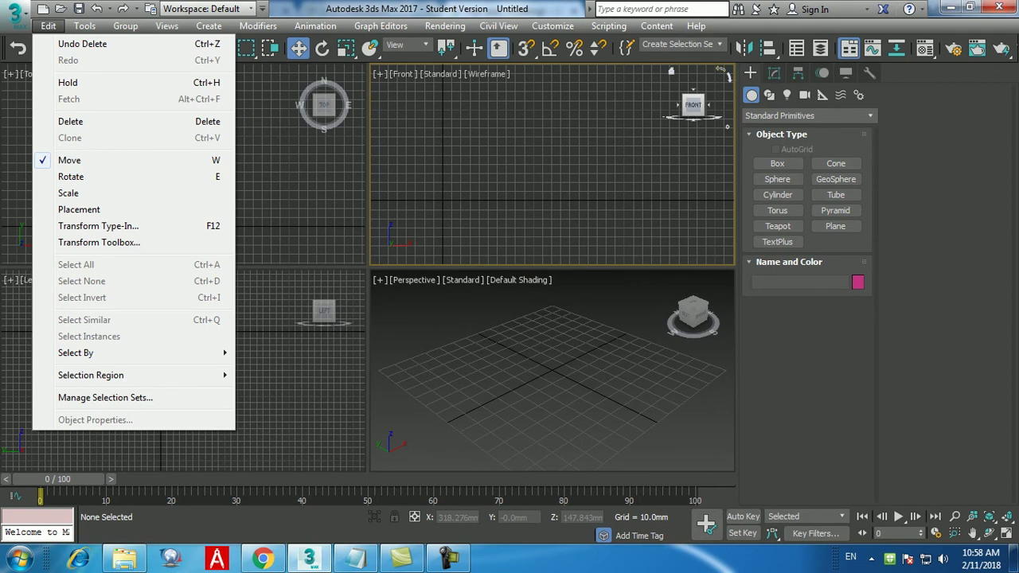
{"action": "key", "text": "Escape"}
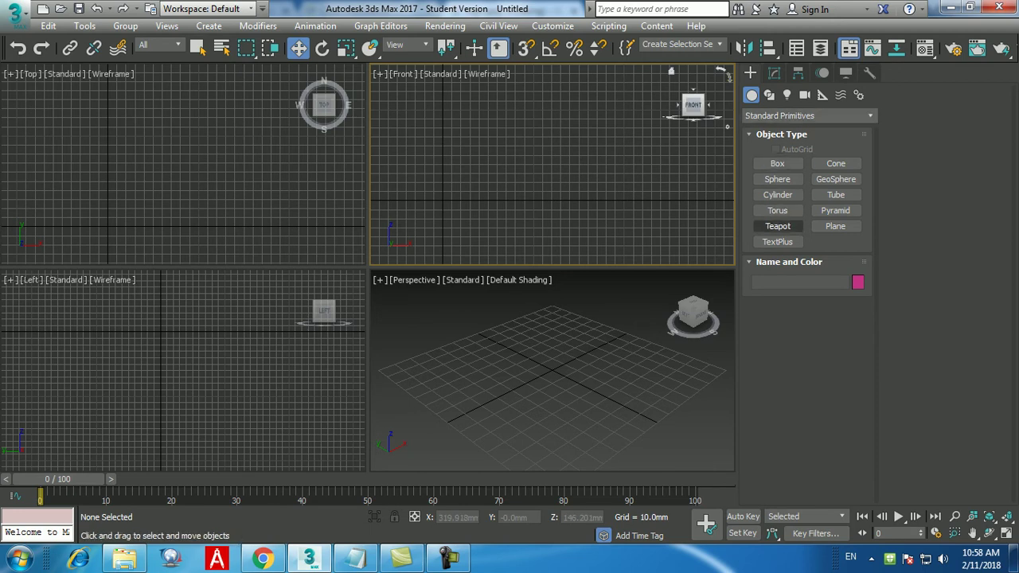
{"action": "left_click", "coordinate": [778, 195]}
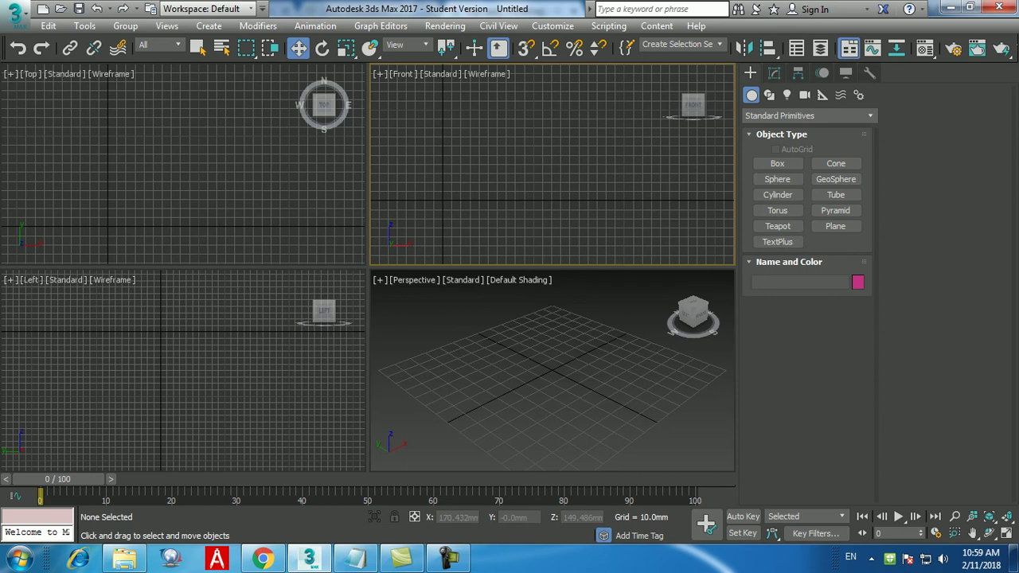
- Add the item "4.shelf" to the Notepad notes and reposition the window to uncover the 3ds Max time slider
{"action": "left_click", "coordinate": [356, 557]}
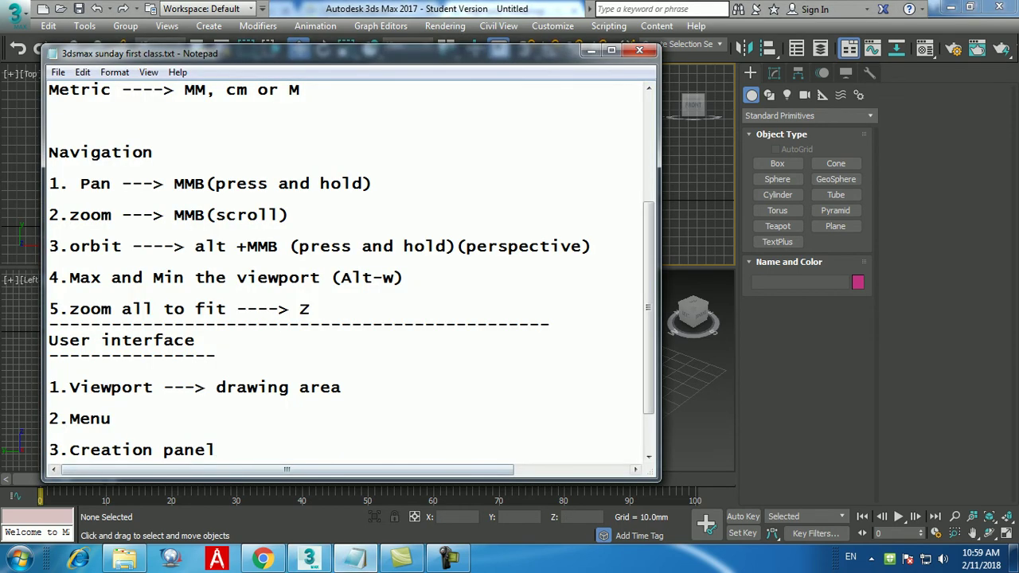
{"action": "key", "text": "Return"}
{"action": "type", "text": "4.shelf"}
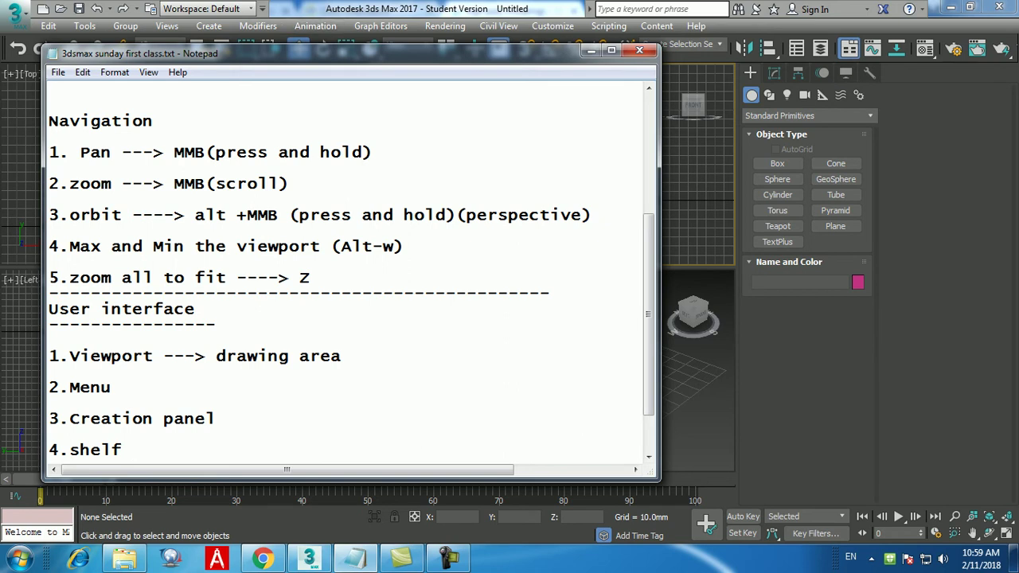
{"action": "left_click_drag", "start_coordinate": [318, 54], "coordinate": [316, 75]}
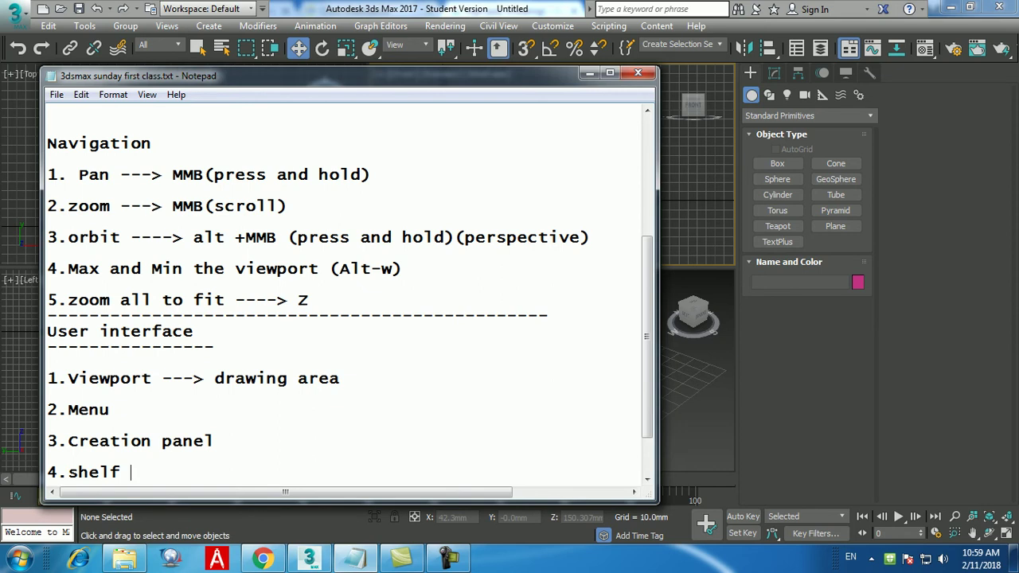
{"action": "left_click_drag", "start_coordinate": [318, 75], "coordinate": [384, 15]}
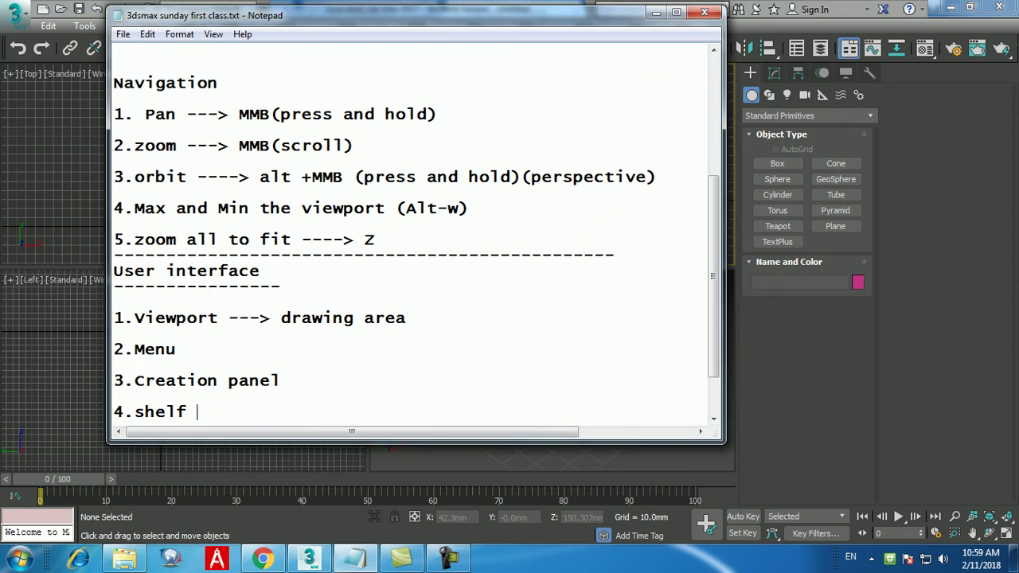
- Add the item "5.Time slider" to the Notepad notes, pointing out the time slider in 3ds Max along the way
{"action": "key", "text": "Return"}
{"action": "type", "text": "5."}
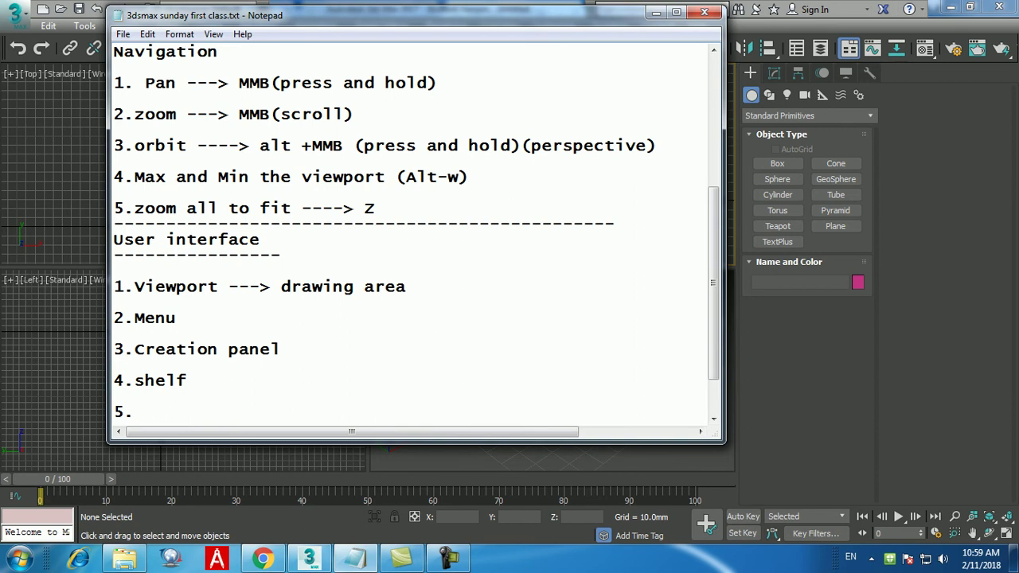
{"action": "key", "text": "alt+Tab"}
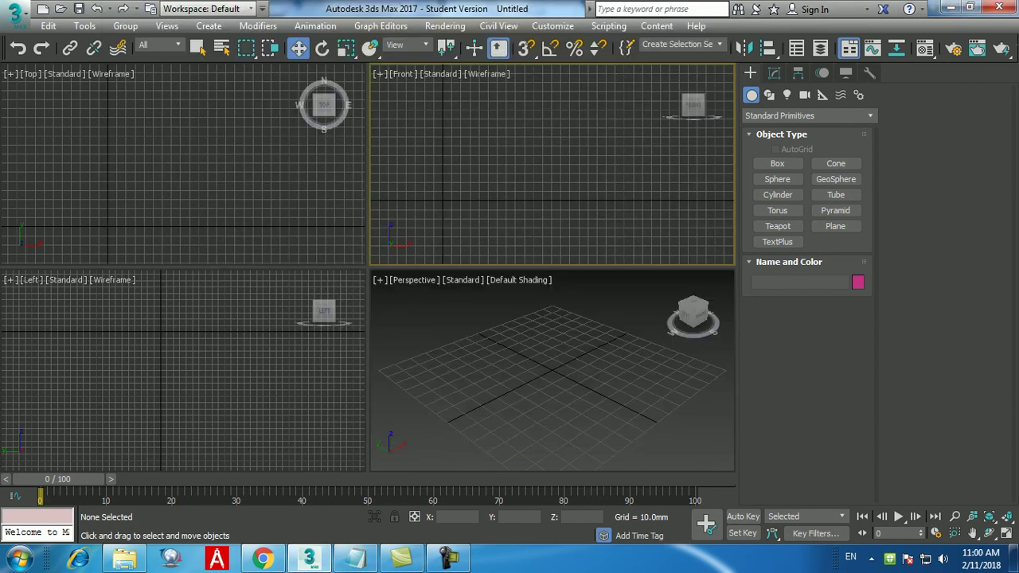
{"action": "mouse_move", "coordinate": [57, 479]}
{"action": "left_mouse_down"}
{"action": "mouse_move", "coordinate": [679, 479]}
{"action": "mouse_move", "coordinate": [57, 479]}
{"action": "left_mouse_up"}
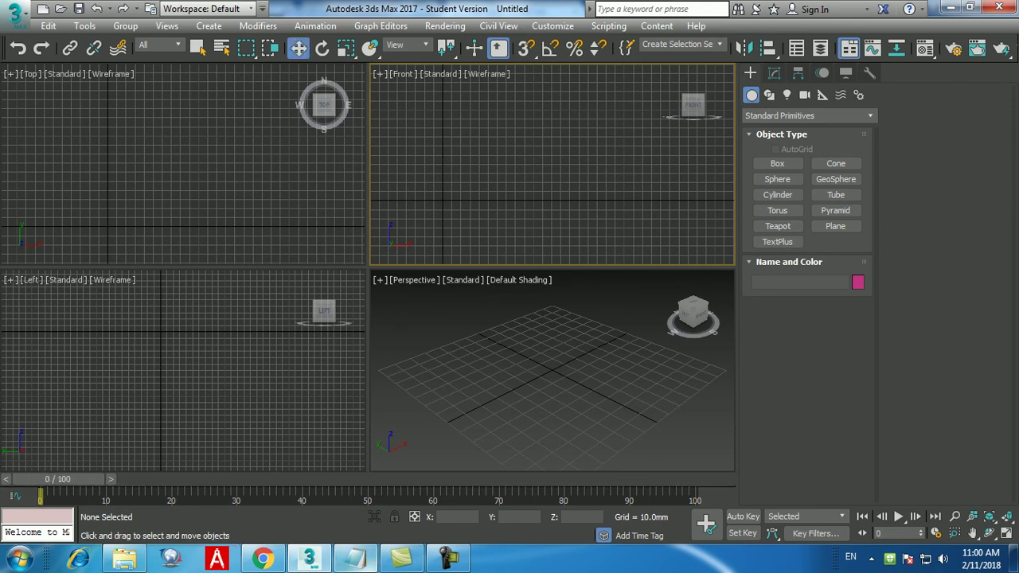
{"action": "left_click", "coordinate": [356, 559]}
{"action": "type", "text": "Tim"}
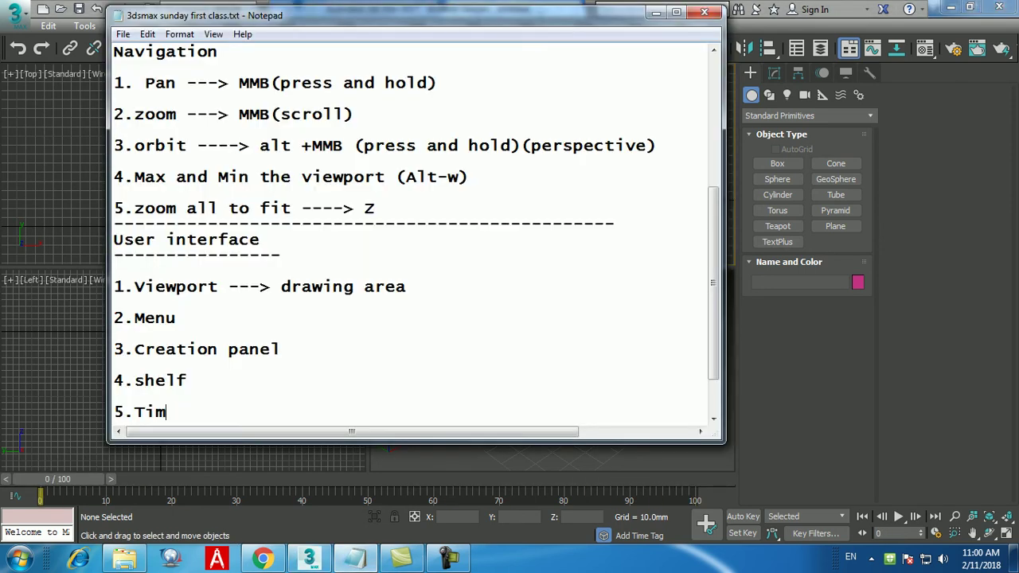
{"action": "type", "text": "e slider"}
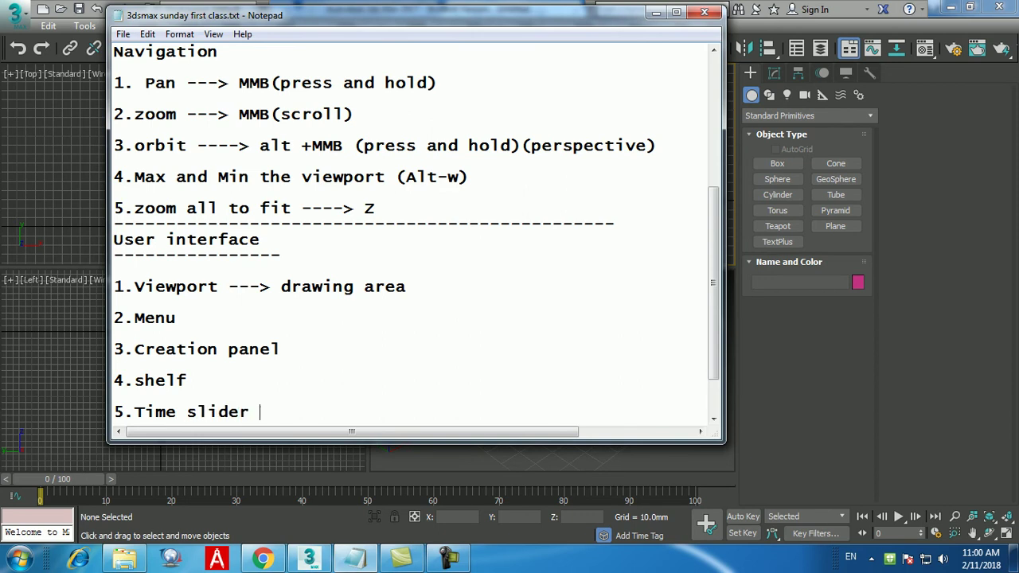
- Extend the Time slider item in the notes with "(used for Animation)Frames24 frame per second"
{"action": "type", "text": "(used for Ani"}
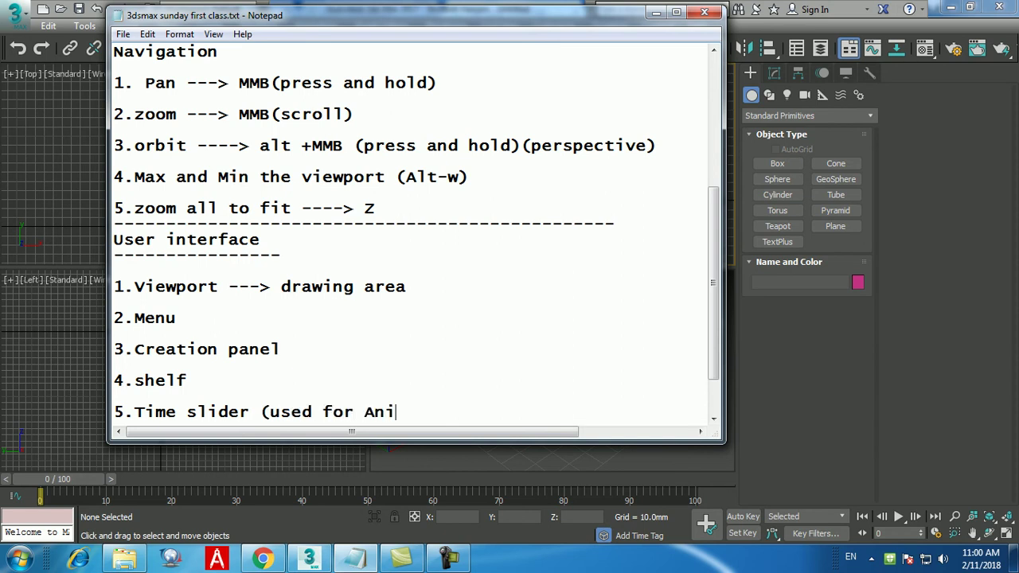
{"action": "type", "text": "mation)Frames"}
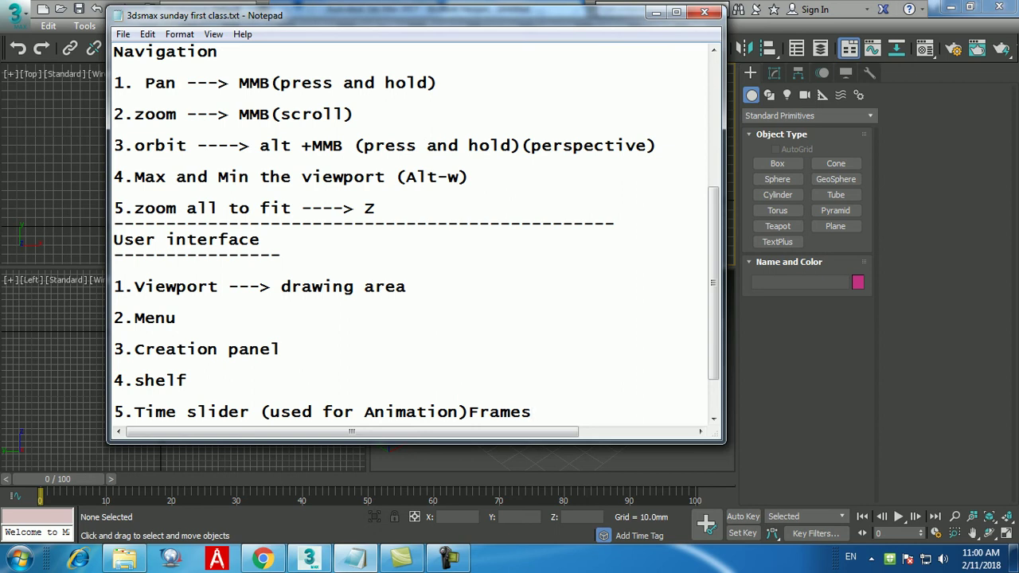
{"action": "type", "text": "24 frame per ase"}
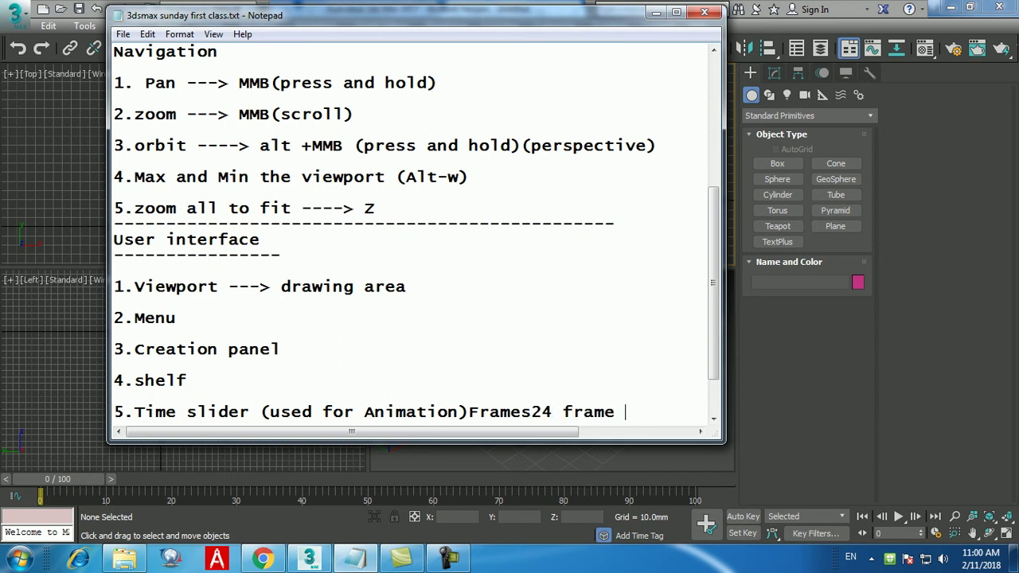
{"action": "key", "text": "BackSpace"}
{"action": "key", "text": "BackSpace"}
{"action": "key", "text": "BackSpace"}
{"action": "type", "text": "second"}
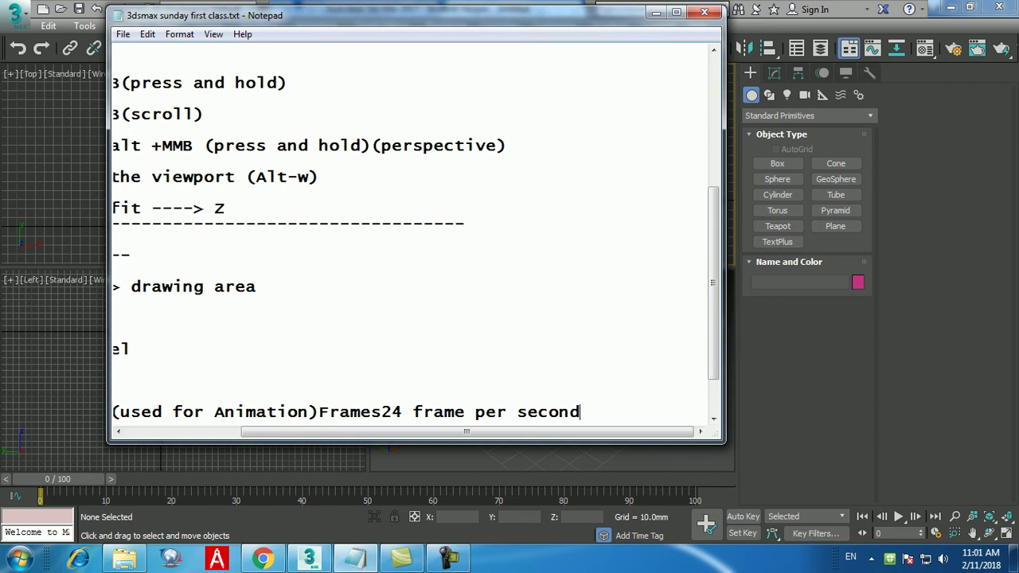
- Add the items "6.Frame rates" and "7.Coordinates" below the Time slider entry, separated by a blank line
{"action": "key", "text": "Return"}
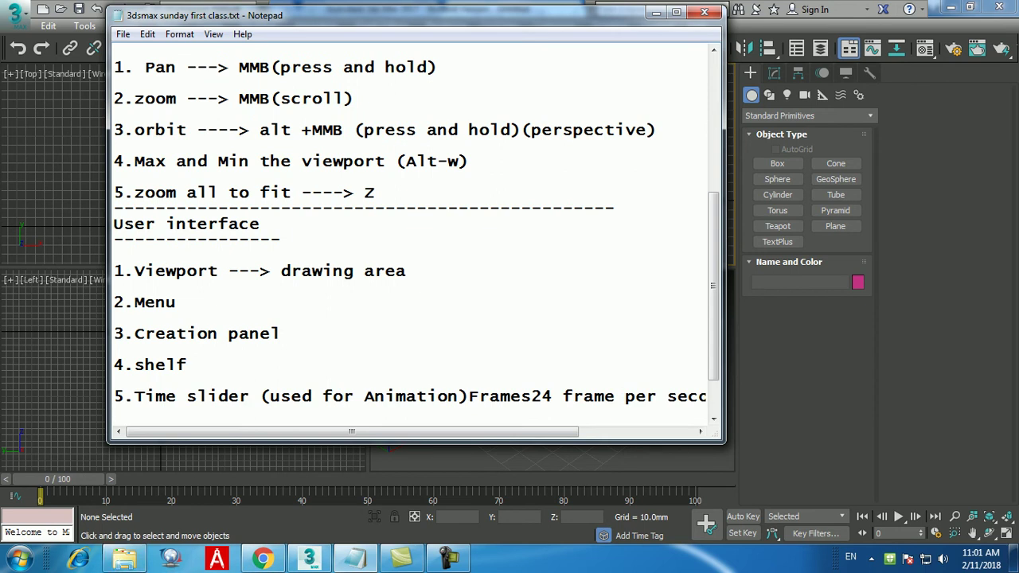
{"action": "type", "text": "6.Frame rates"}
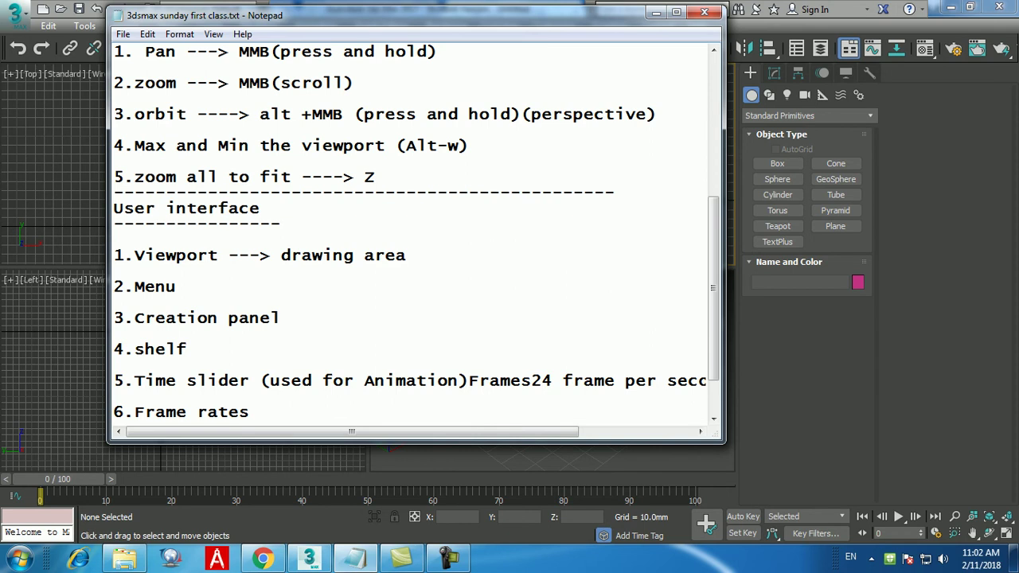
{"action": "key", "text": "Return"}
{"action": "key", "text": "Return"}
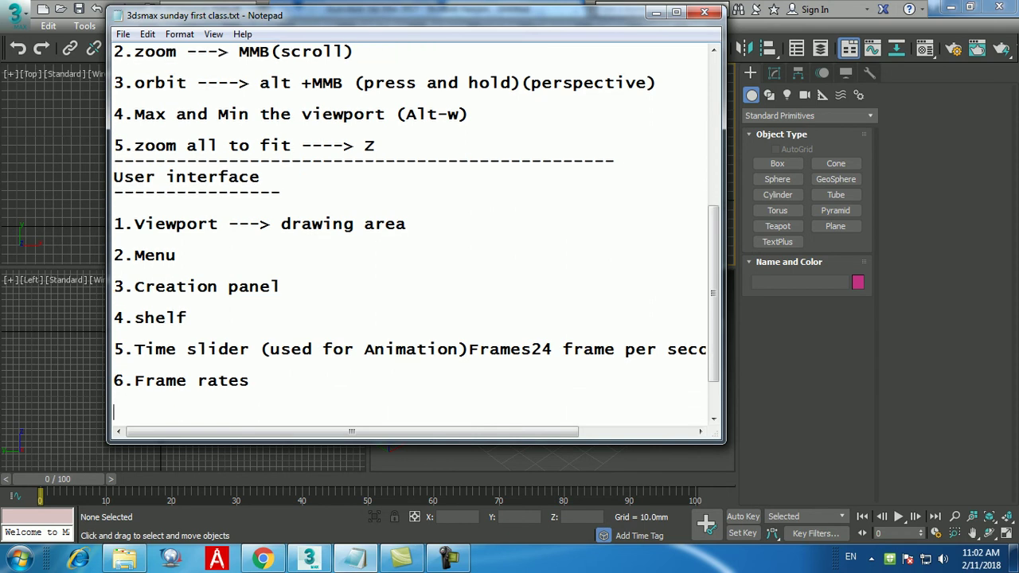
{"action": "type", "text": "7."}
{"action": "type", "text": "Coordinates"}
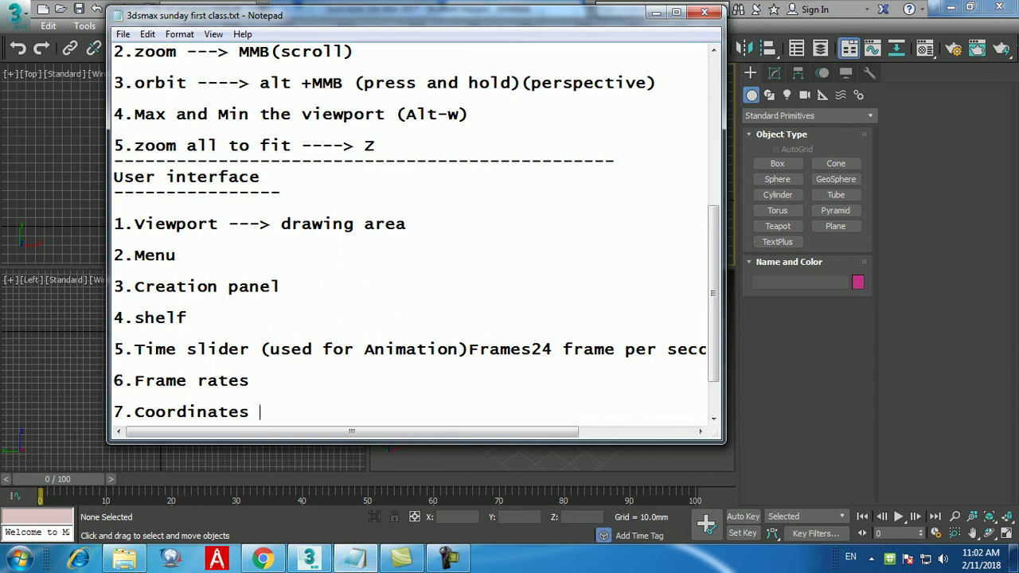
- Add the items "8.Animation controls", "9.Playback controls" and "10.Navigation controls" below the Coordinates entry, with blank lines between them
{"action": "key", "text": "Return"}
{"action": "key", "text": "Return"}
{"action": "type", "text": "8."}
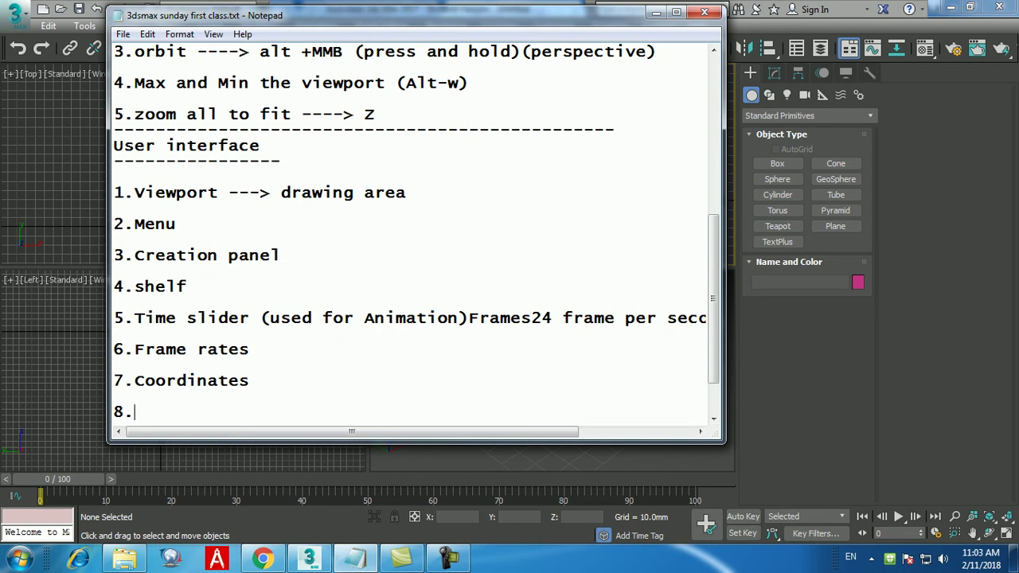
{"action": "type", "text": "Animation controls"}
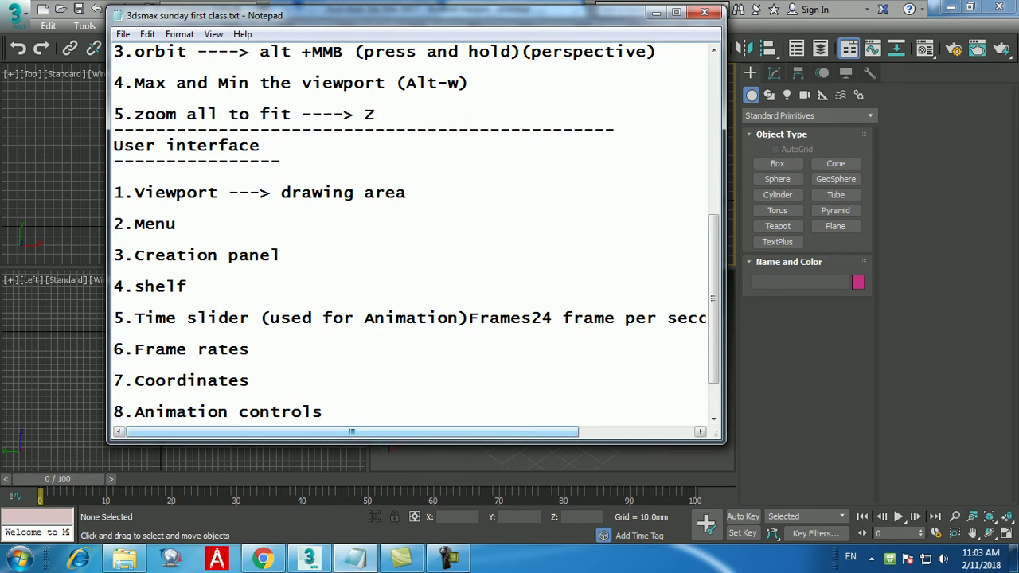
{"action": "key", "text": "Return"}
{"action": "type", "text": "9.Playback controls"}
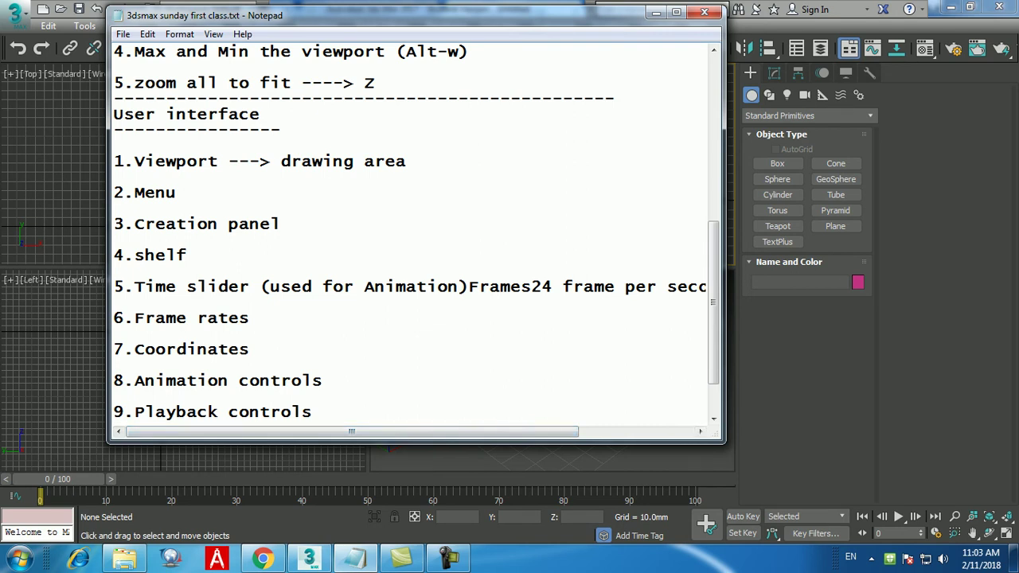
{"action": "key", "text": "Return"}
{"action": "type", "text": "10.Navigation controls"}
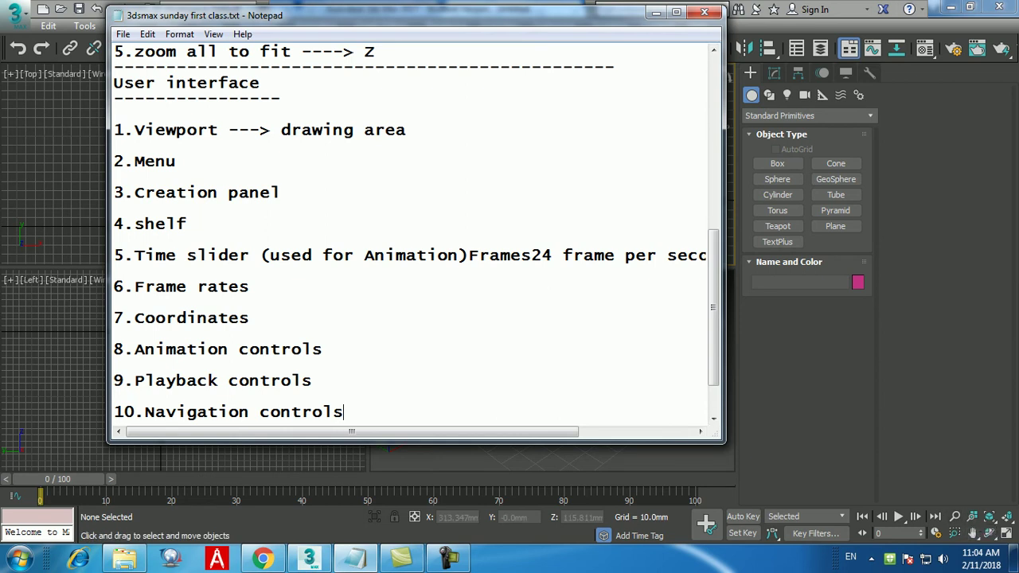
- Review the finished user interface list at full window size, save the notes file and minimize it to uncover 3ds Max
{"action": "left_click", "coordinate": [676, 12]}
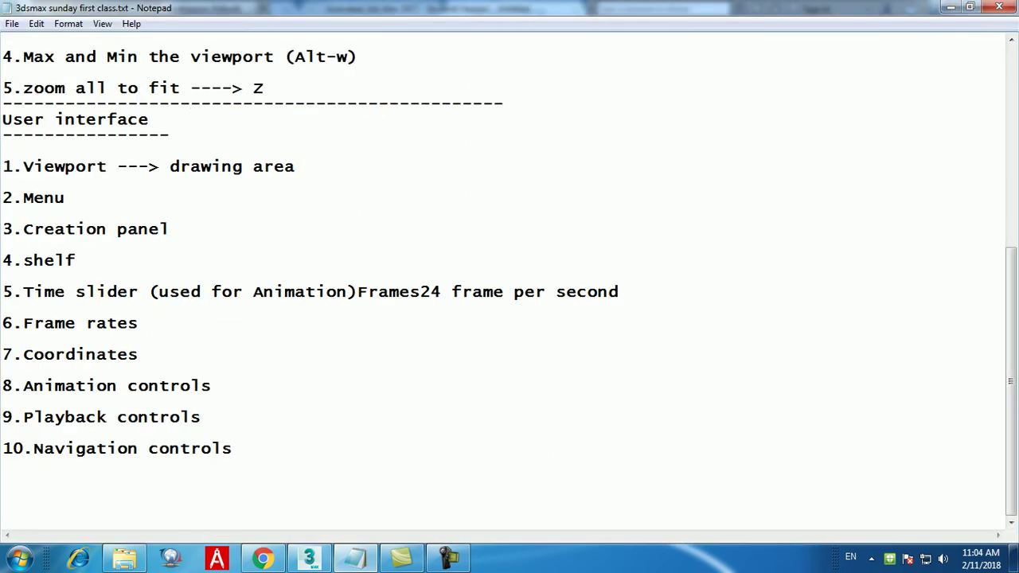
{"action": "left_click", "coordinate": [970, 7]}
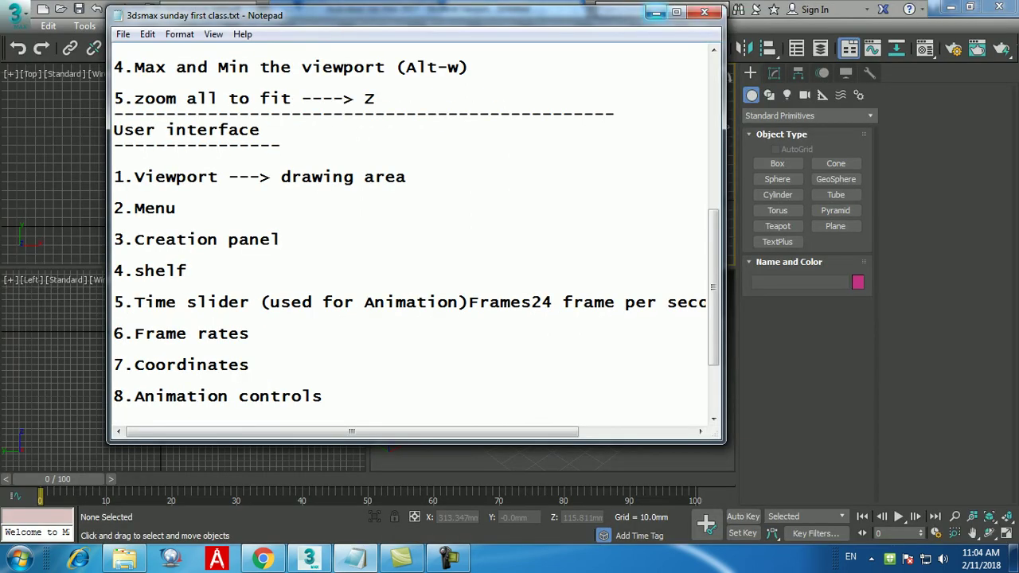
{"action": "left_click", "coordinate": [123, 34]}
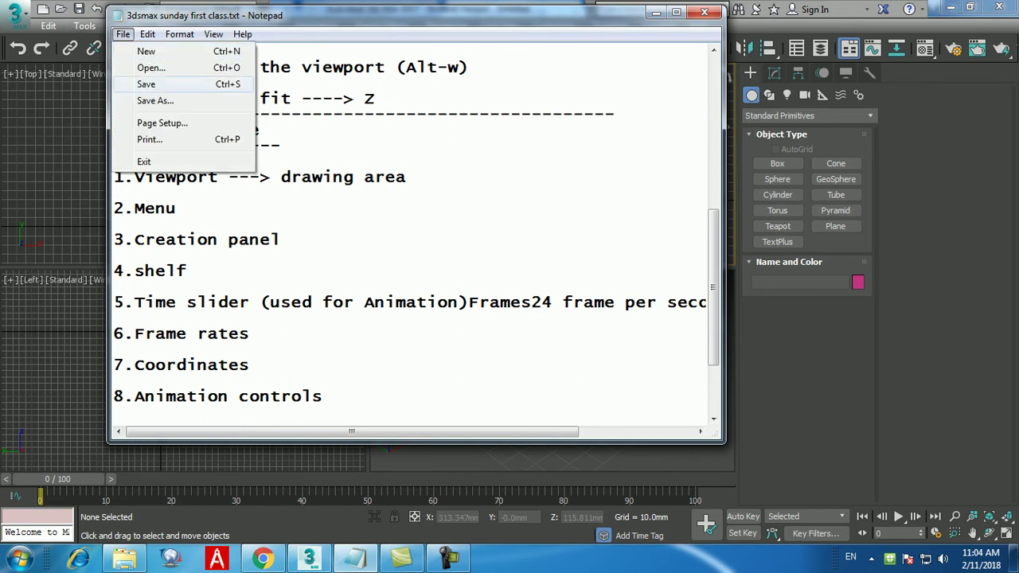
{"action": "left_click", "coordinate": [137, 80]}
{"action": "left_click", "coordinate": [656, 12]}
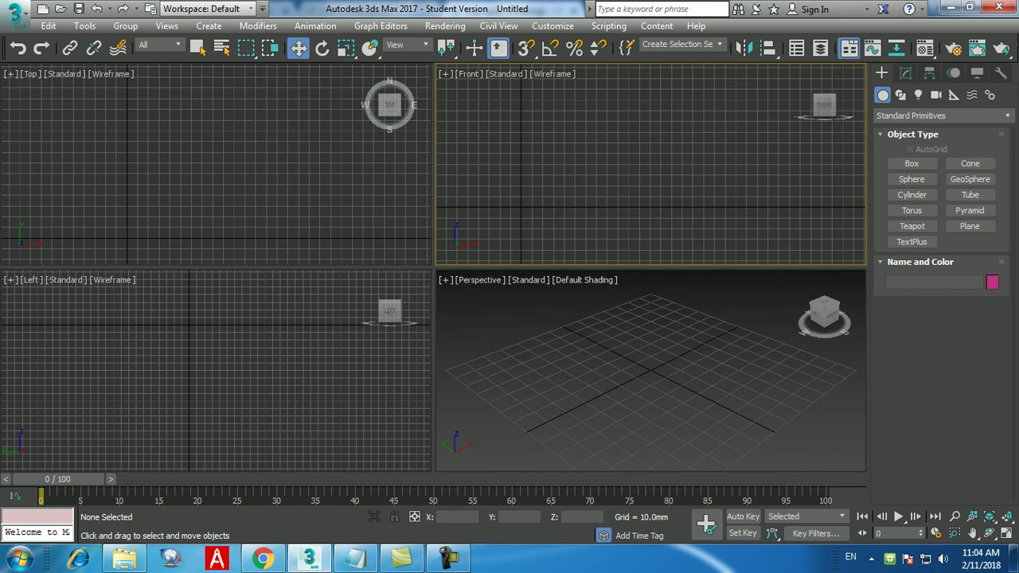
- Widen the command panel across the viewports and shrink it back to a single column
{"action": "left_click_drag", "start_coordinate": [870, 271], "coordinate": [261, 270]}
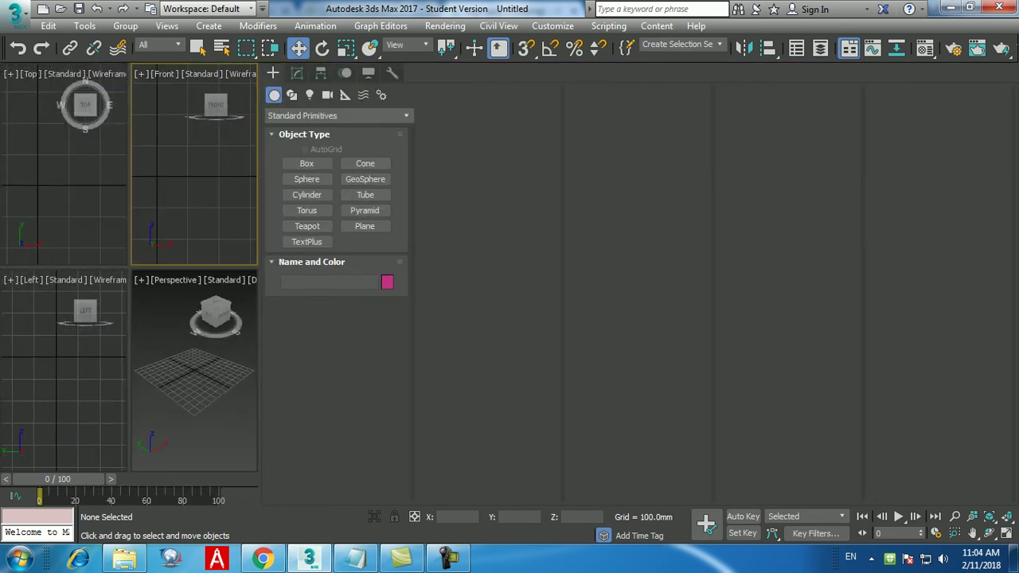
{"action": "left_click_drag", "start_coordinate": [261, 270], "coordinate": [738, 271]}
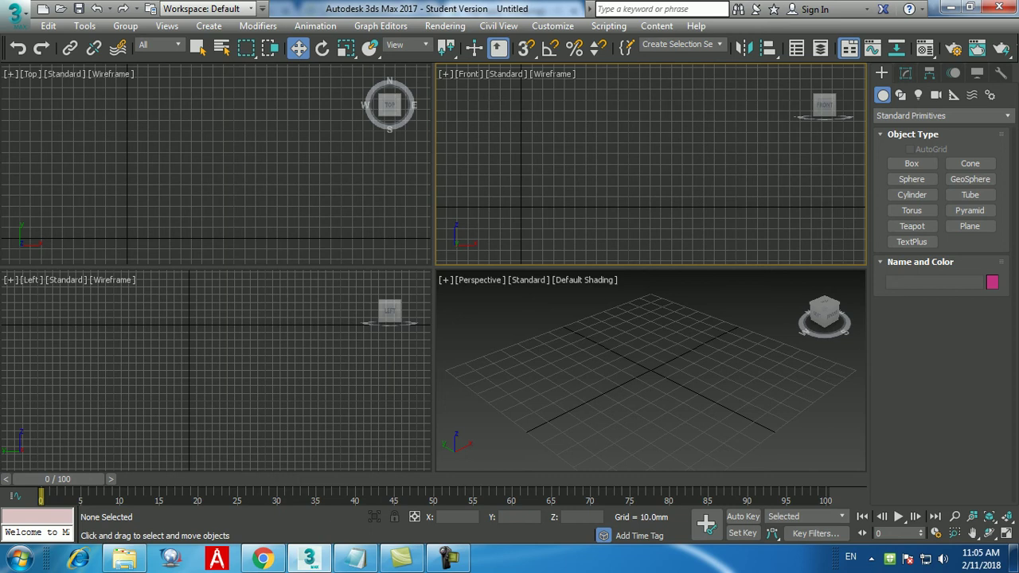
- Switch back to the Notepad notes and add a dashed separator line below the Navigation controls item
{"action": "left_click", "coordinate": [356, 558]}
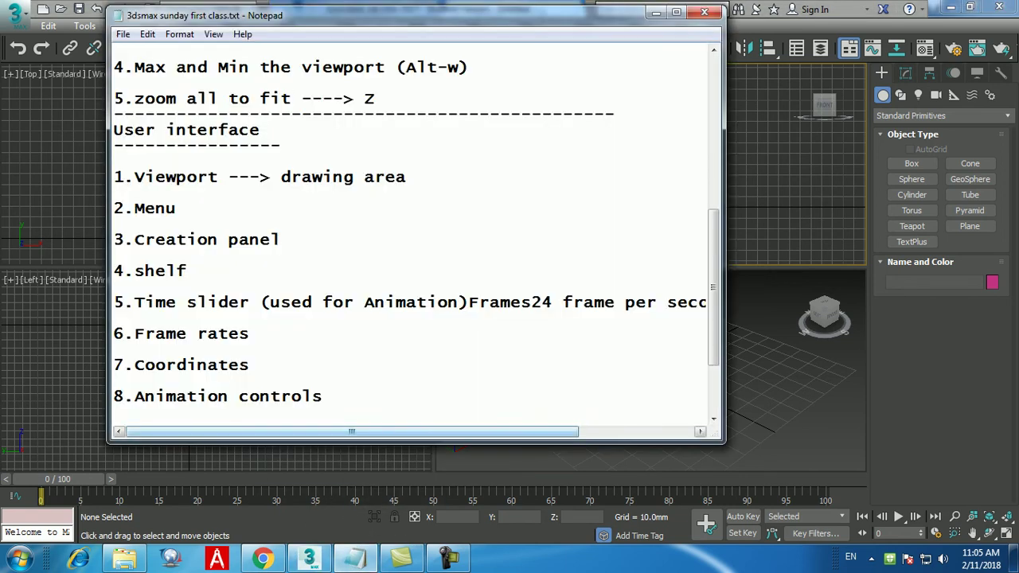
{"action": "key", "text": "ctrl+End"}
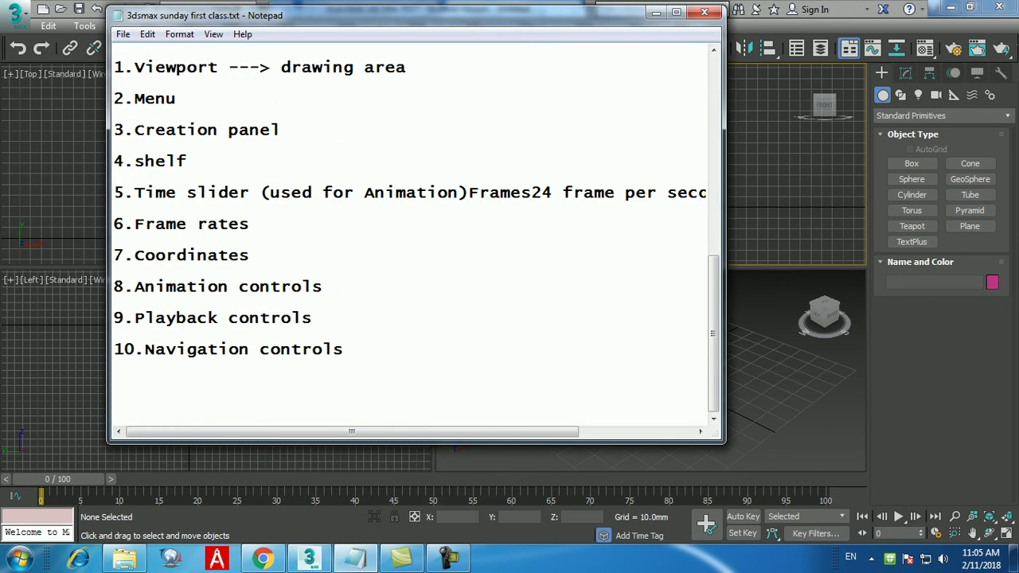
{"action": "key", "text": "Return"}
{"action": "type", "text": "------------------------------------"}
{"action": "key", "text": "Return"}
- Add the heading "What is POly?" below the separator, underlined with a row of dashes
{"action": "type", "text": "Wha"}
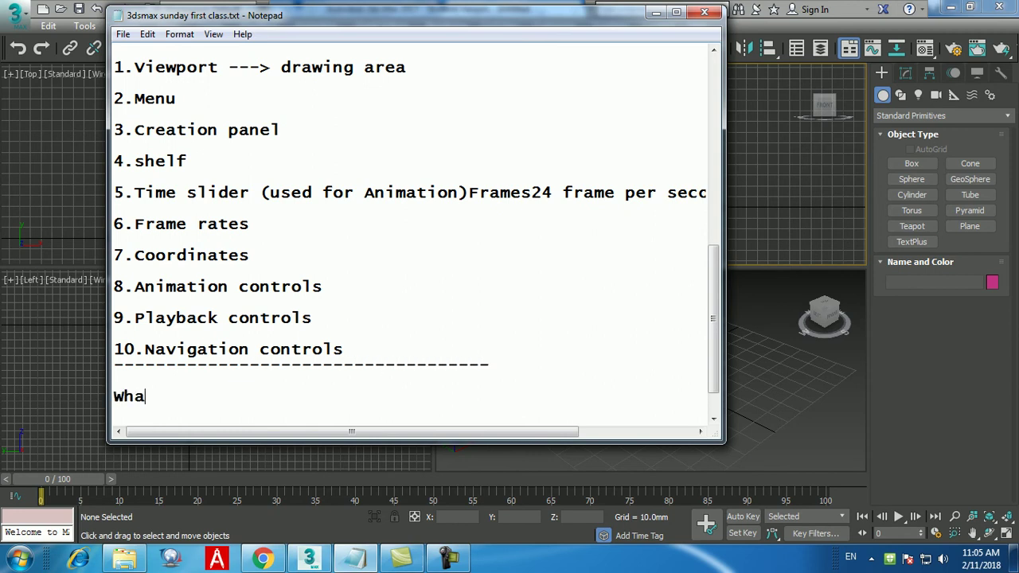
{"action": "type", "text": "t is POly"}
{"action": "key", "text": "Return"}
{"action": "type", "text": "-------------"}
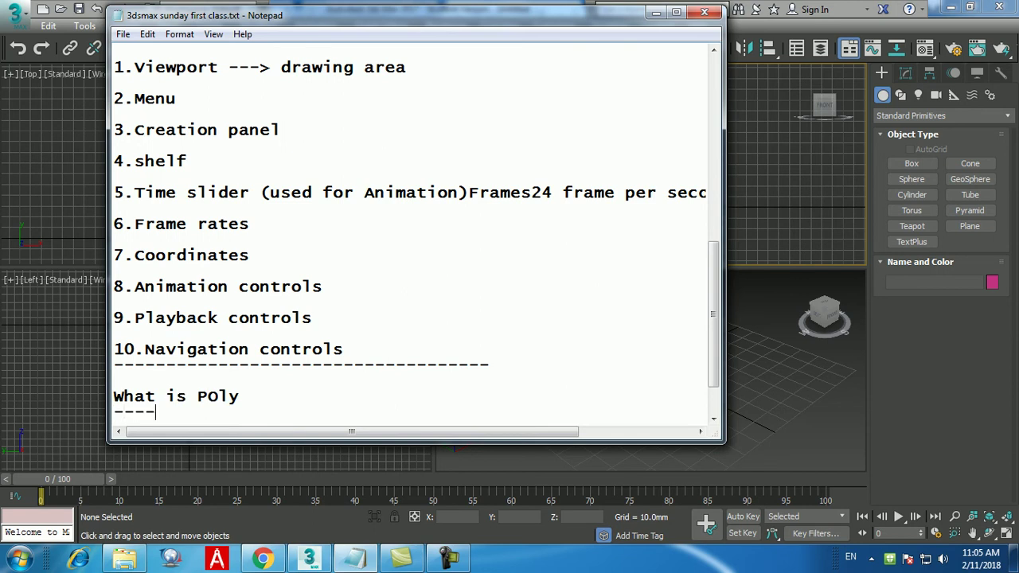
{"action": "left_click", "coordinate": [249, 395]}
{"action": "type", "text": ">"}
{"action": "key", "text": "BackSpace"}
{"action": "type", "text": "?"}
- Switch to 3ds Max and create a teapot with a radius of about 36 mm at the grid centre in the Perspective view
{"action": "left_click", "coordinate": [656, 11]}
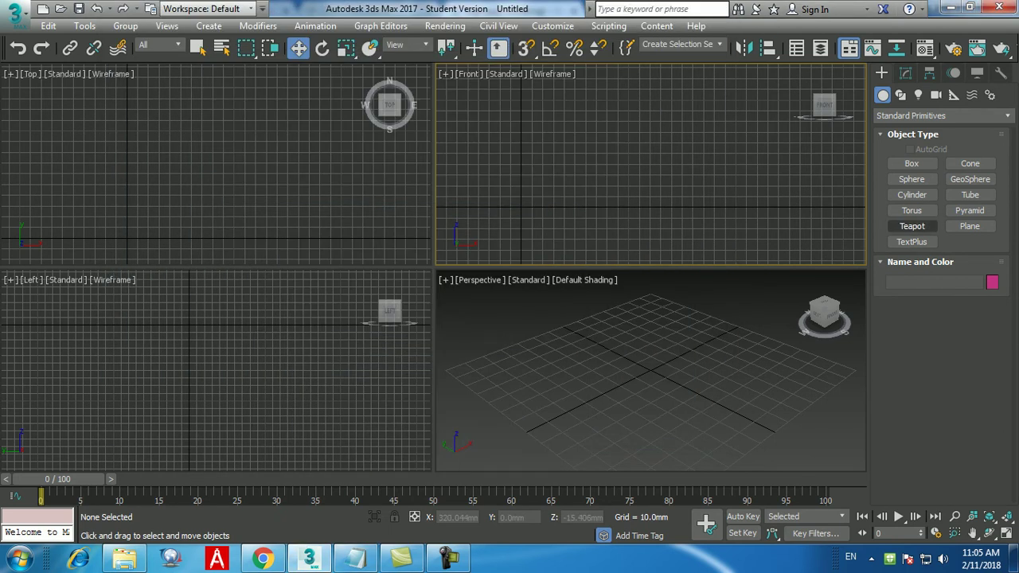
{"action": "left_click", "coordinate": [911, 226]}
{"action": "left_click_drag", "start_coordinate": [651, 368], "coordinate": [717, 384]}
{"action": "key", "text": "alt+w"}
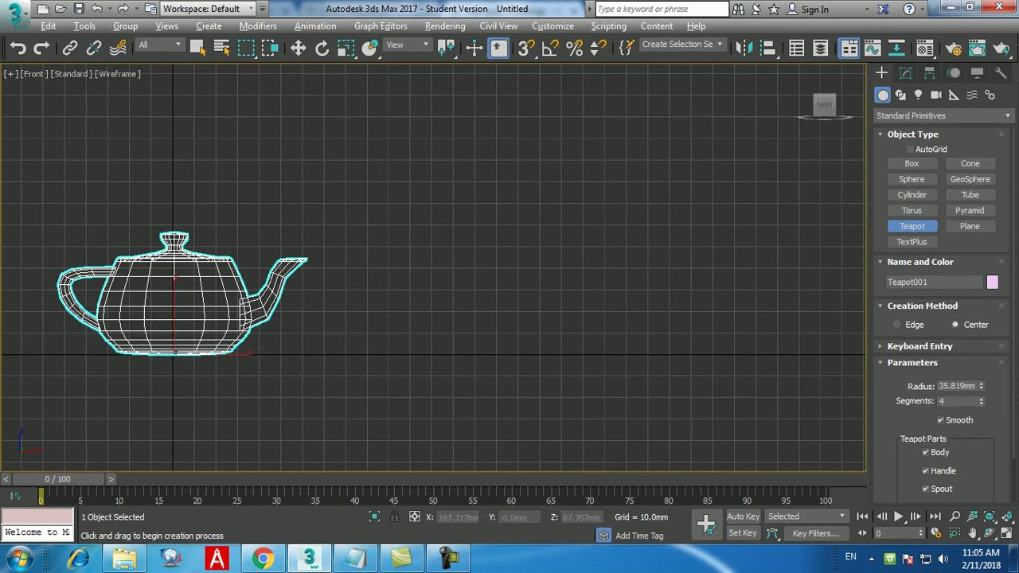
{"action": "key", "text": "w"}
- Examine the teapot's wireframe polygons in the enlarged Front view and its shaded faceted edges in the enlarged Perspective view
{"action": "middle_click_drag", "start_coordinate": [286, 302], "coordinate": [338, 291]}
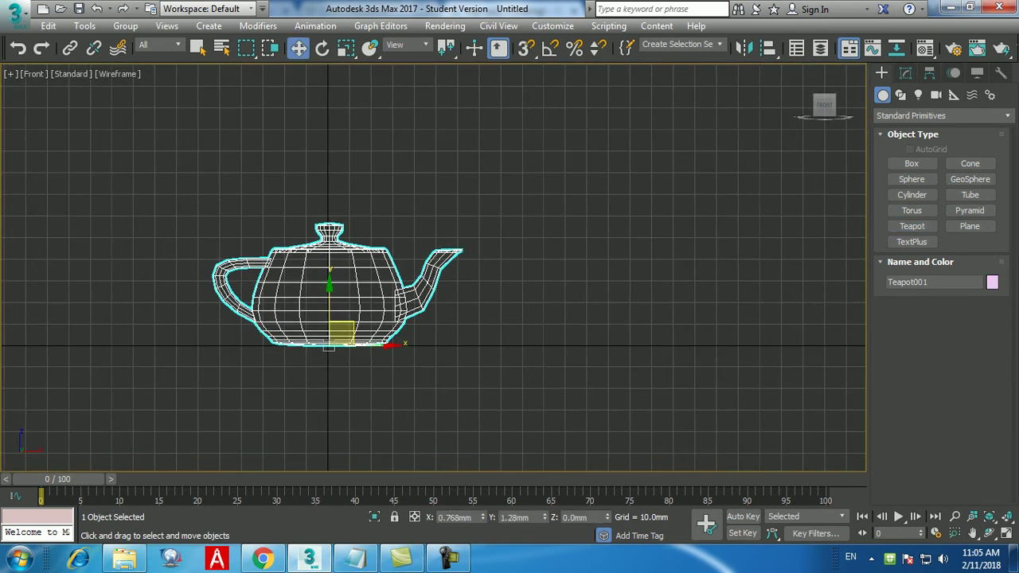
{"action": "scroll", "coordinate": [318, 283], "scroll_direction": "up", "scroll_amount": 3}
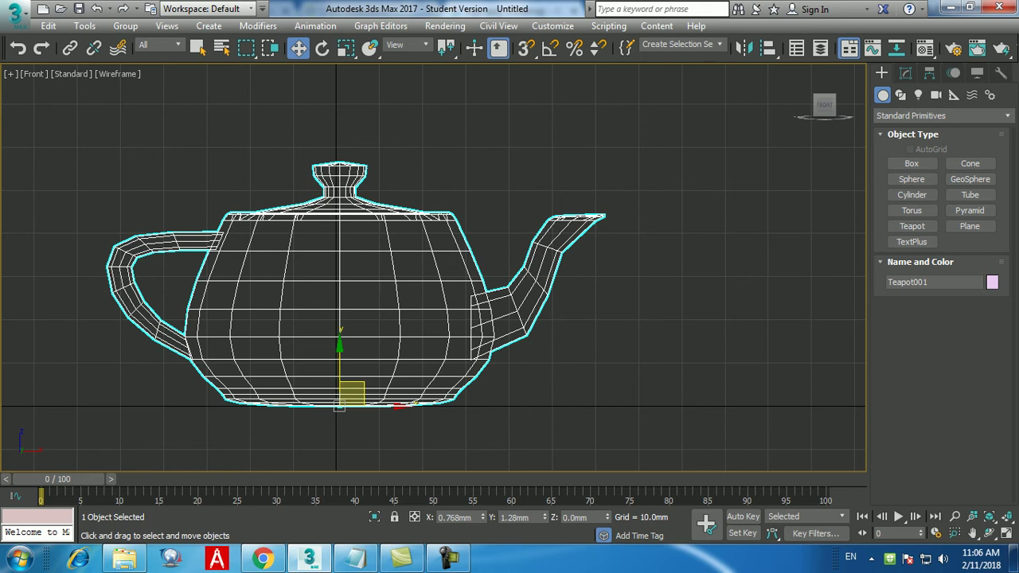
{"action": "key", "text": "alt+w"}
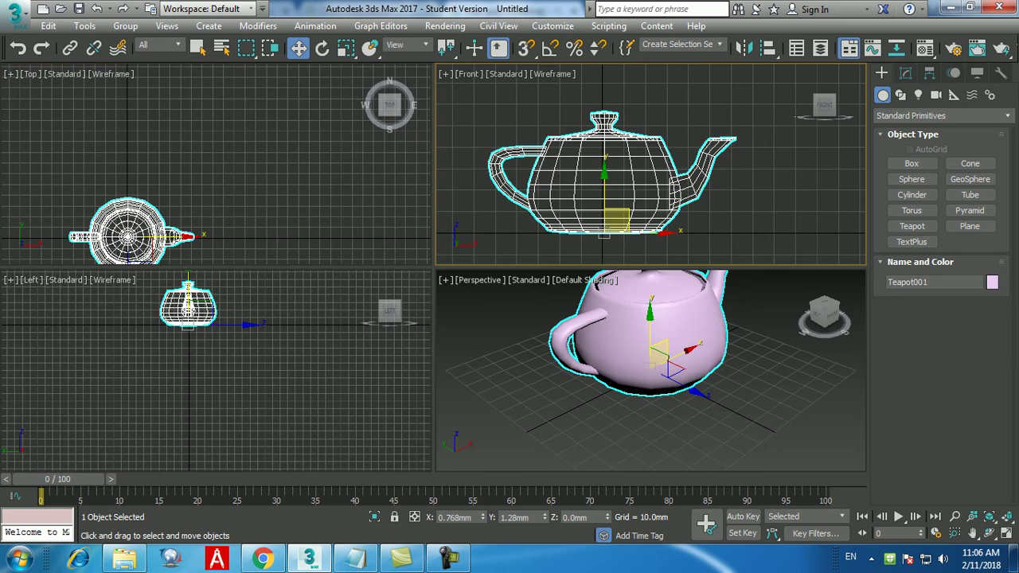
{"action": "key", "text": "alt+w"}
{"action": "scroll", "coordinate": [434, 267], "scroll_direction": "up", "scroll_amount": 5}
{"action": "middle_click_drag", "start_coordinate": [434, 267], "coordinate": [434, 223], "text": "alt"}
{"action": "scroll", "coordinate": [434, 266], "scroll_direction": "up", "scroll_amount": 6}
{"action": "scroll", "coordinate": [434, 267], "scroll_direction": "down", "scroll_amount": 4}
{"action": "scroll", "coordinate": [434, 267], "scroll_direction": "up", "scroll_amount": 2}
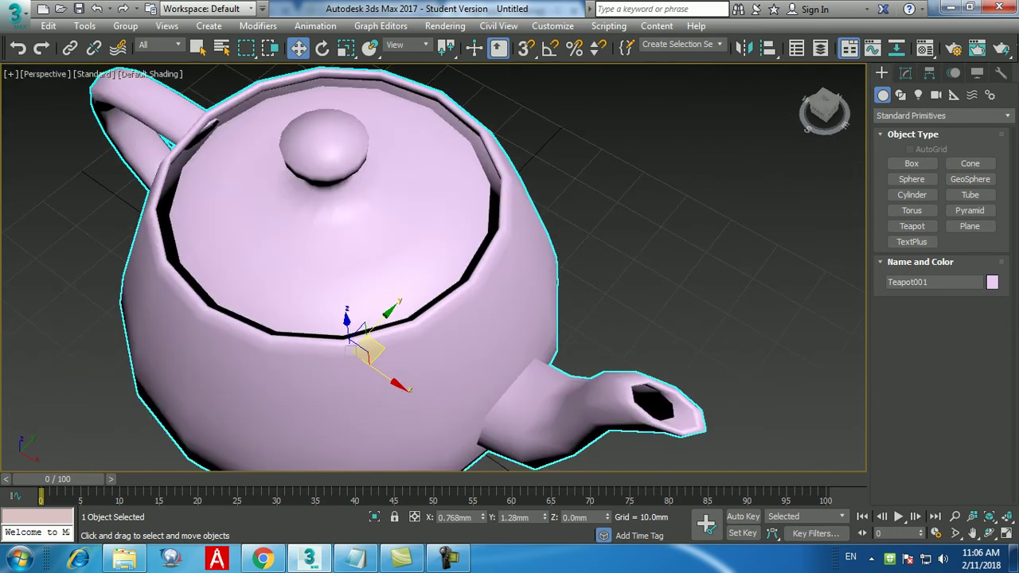
- Show the polygon and vertex statistics in the Perspective viewport with the whole teapot in view
{"action": "middle_click_drag", "start_coordinate": [434, 267], "coordinate": [434, 296], "text": "alt"}
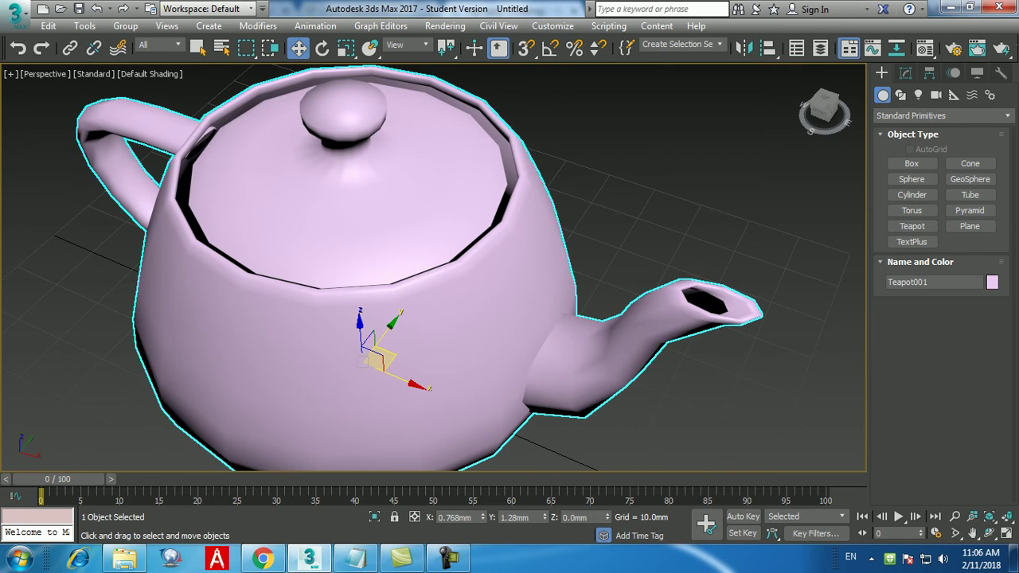
{"action": "scroll", "coordinate": [434, 266], "scroll_direction": "down", "scroll_amount": 3}
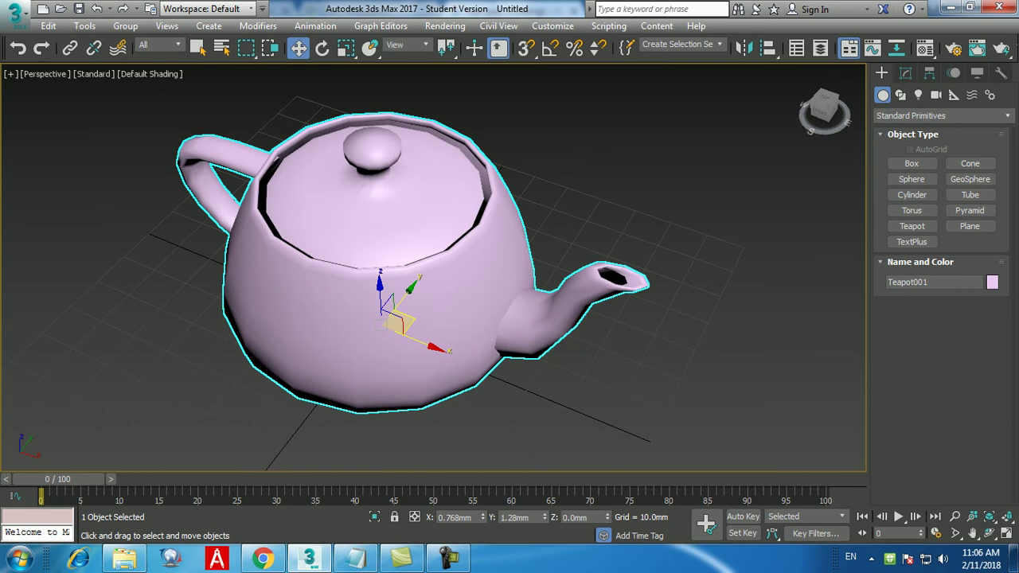
{"action": "key", "text": "7"}
- Return to the Notepad notes and delete the dashed underline below the "What is POly?" heading
{"action": "left_click", "coordinate": [356, 557]}
{"action": "key", "text": "BackSpace"}
{"action": "key", "text": "BackSpace"}
{"action": "key", "text": "BackSpace"}
{"action": "key", "text": "BackSpace"}
{"action": "key", "text": "BackSpace"}
{"action": "key", "text": "BackSpace"}
{"action": "key", "text": "BackSpace"}
{"action": "key", "text": "BackSpace"}
{"action": "key", "text": "BackSpace"}
{"action": "key", "text": "BackSpace"}
{"action": "key", "text": "BackSpace"}
{"action": "key", "text": "BackSpace"}
{"action": "key", "text": "BackSpace"}
- Add the line "7---> to know the polygon rates for objects" below the "What is POly?" heading
{"action": "key", "text": "Return"}
{"action": "type", "text": "7---> to k"}
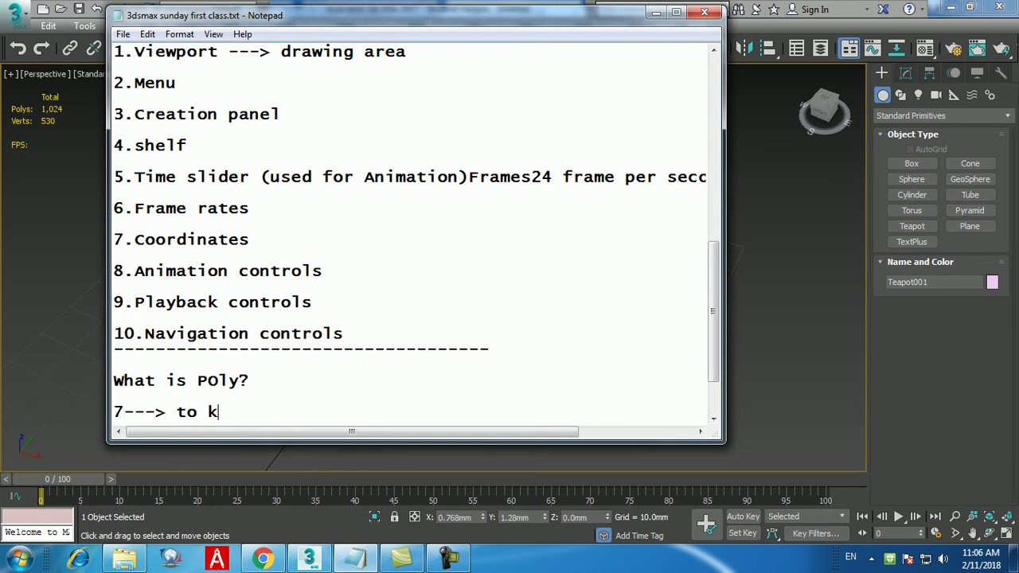
{"action": "type", "text": "now the polgp"}
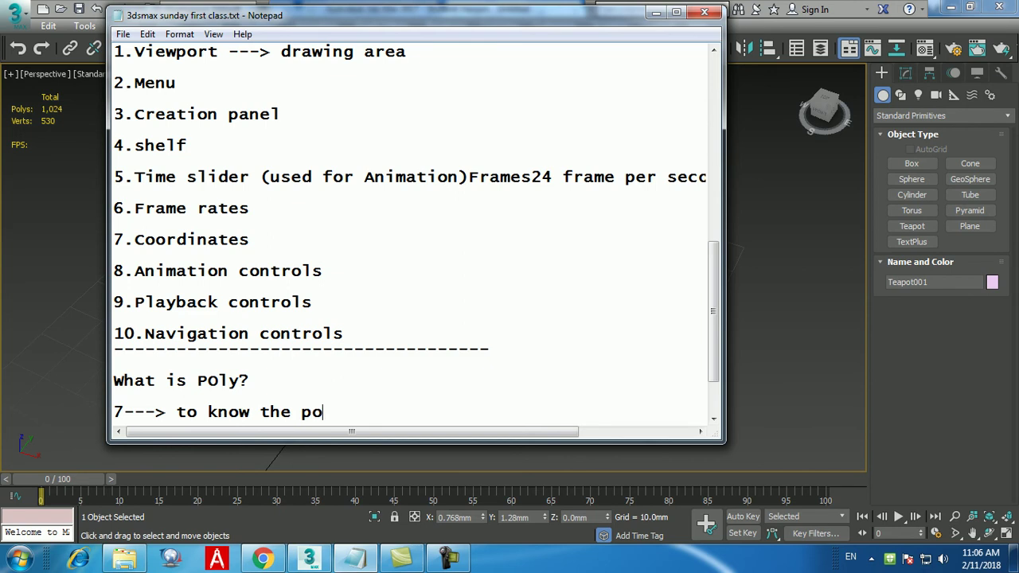
{"action": "key", "text": "BackSpace"}
{"action": "key", "text": "BackSpace"}
{"action": "type", "text": "ygo"}
{"action": "type", "text": "tes"}
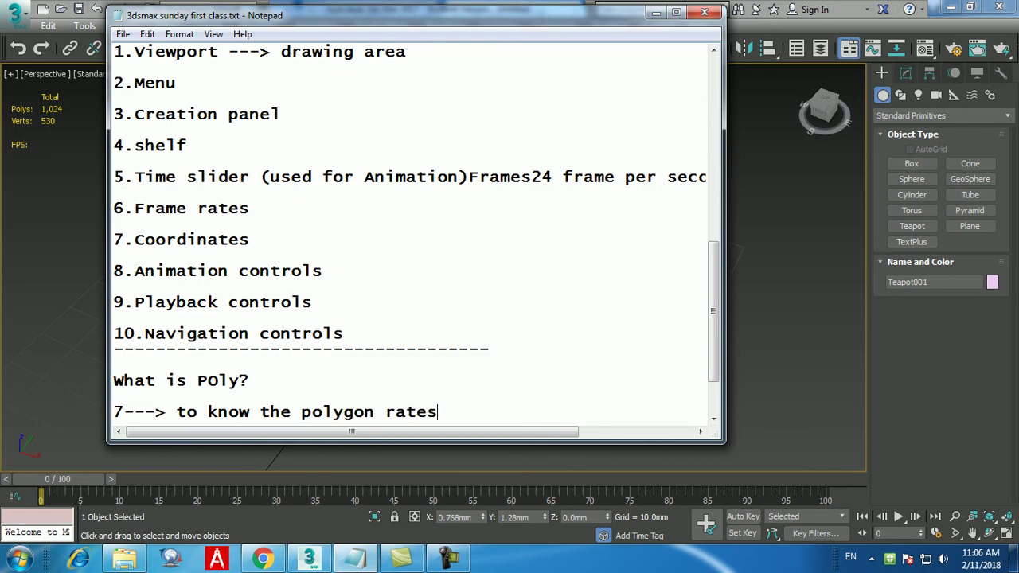
{"action": "type", "text": " for objects"}
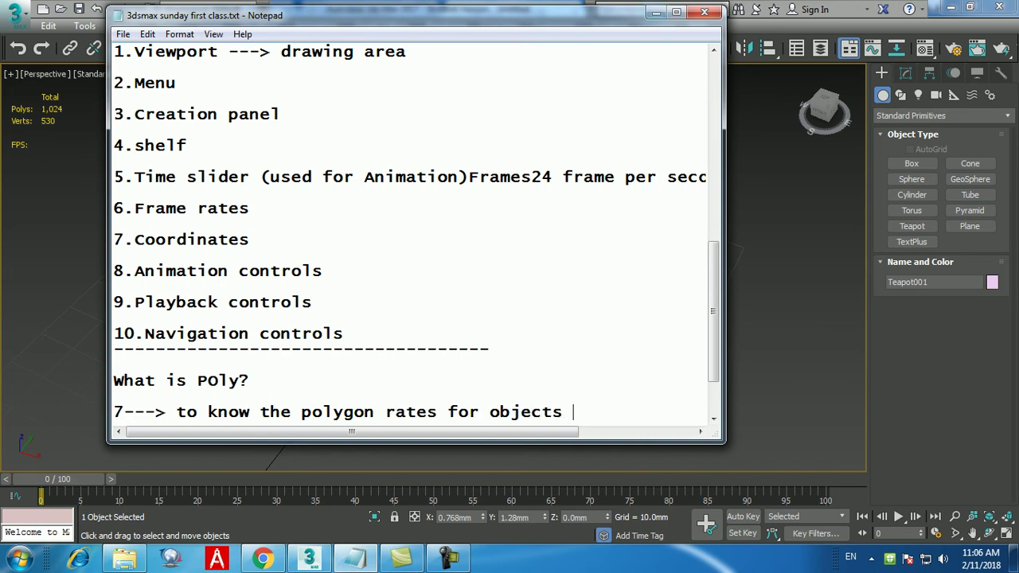
- Switch to 3ds Max, reduce the teapot's segments to 1 and inspect the coarse shape in the Perspective view
{"action": "left_click", "coordinate": [655, 12]}
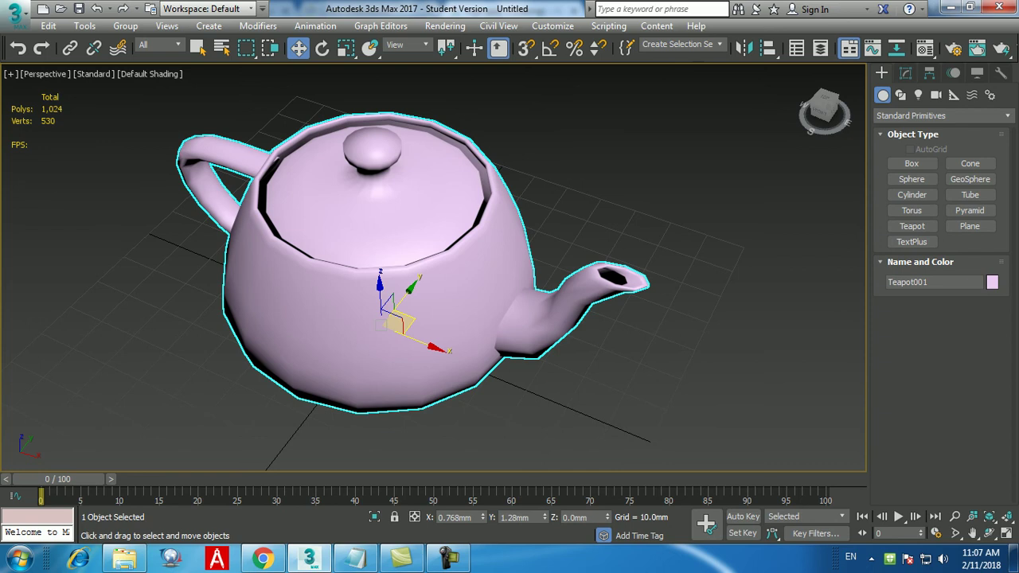
{"action": "left_click", "coordinate": [906, 72]}
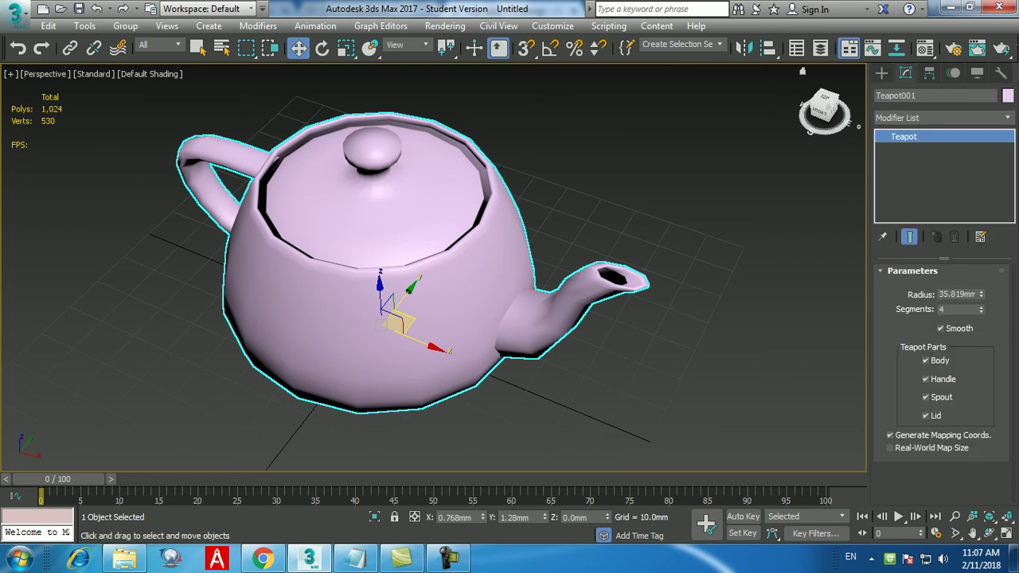
{"action": "left_click", "coordinate": [982, 312]}
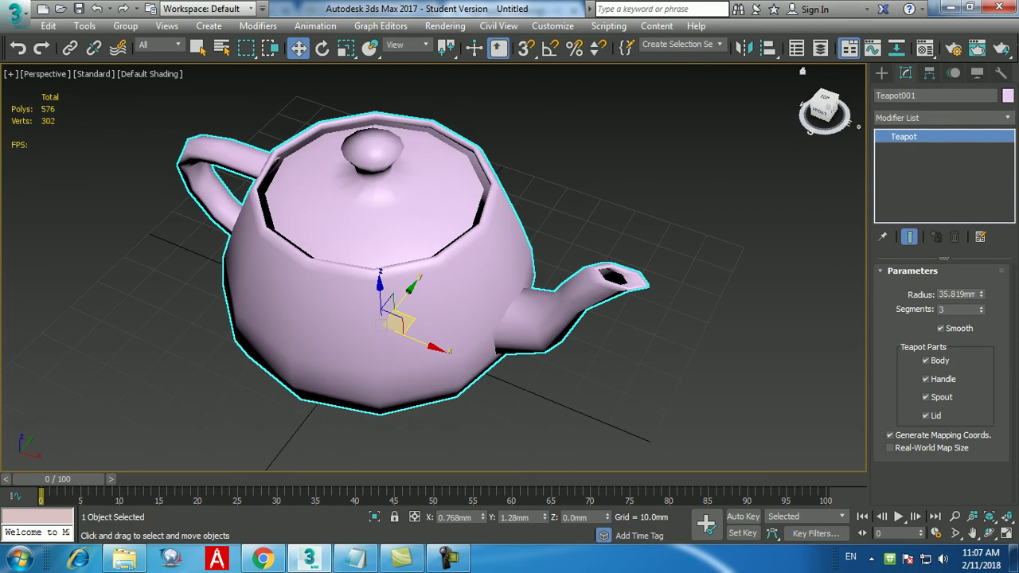
{"action": "left_click", "coordinate": [982, 312]}
{"action": "left_click", "coordinate": [982, 312]}
{"action": "middle_click_drag", "start_coordinate": [430, 263], "coordinate": [492, 275], "text": "alt"}
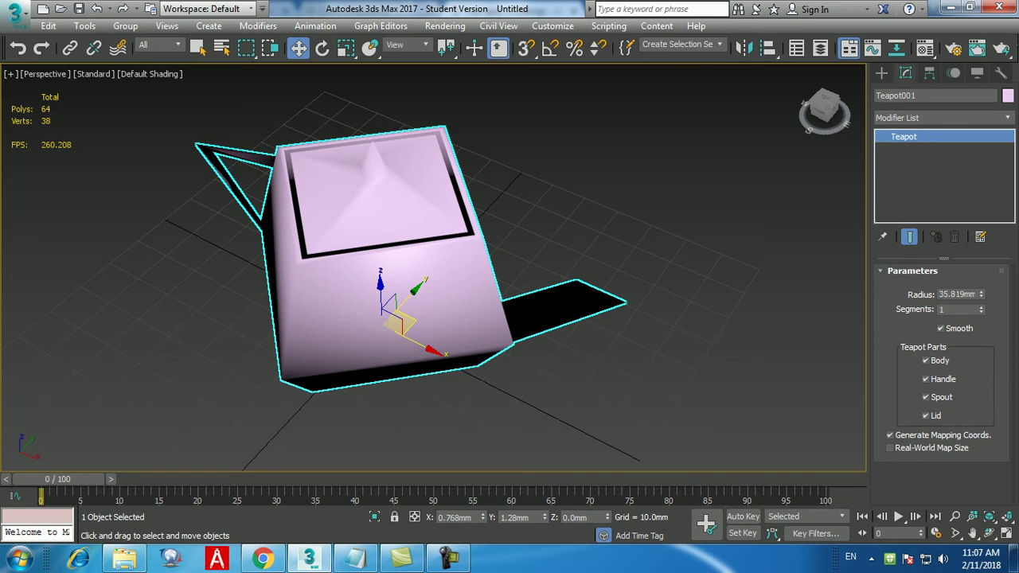
- Raise the teapot's segments to 37 and inspect the dense mesh in the Perspective and Front views
{"action": "left_click_drag", "start_coordinate": [981, 308], "coordinate": [981, 283]}
{"action": "scroll", "coordinate": [425, 191], "scroll_direction": "up", "scroll_amount": 5}
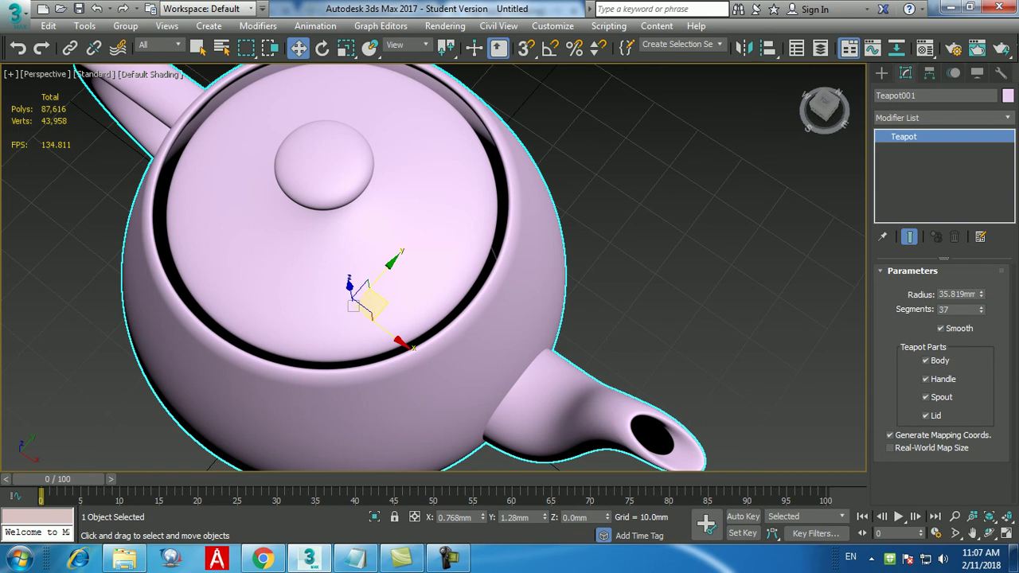
{"action": "middle_click_drag", "start_coordinate": [368, 305], "coordinate": [382, 322], "text": "alt"}
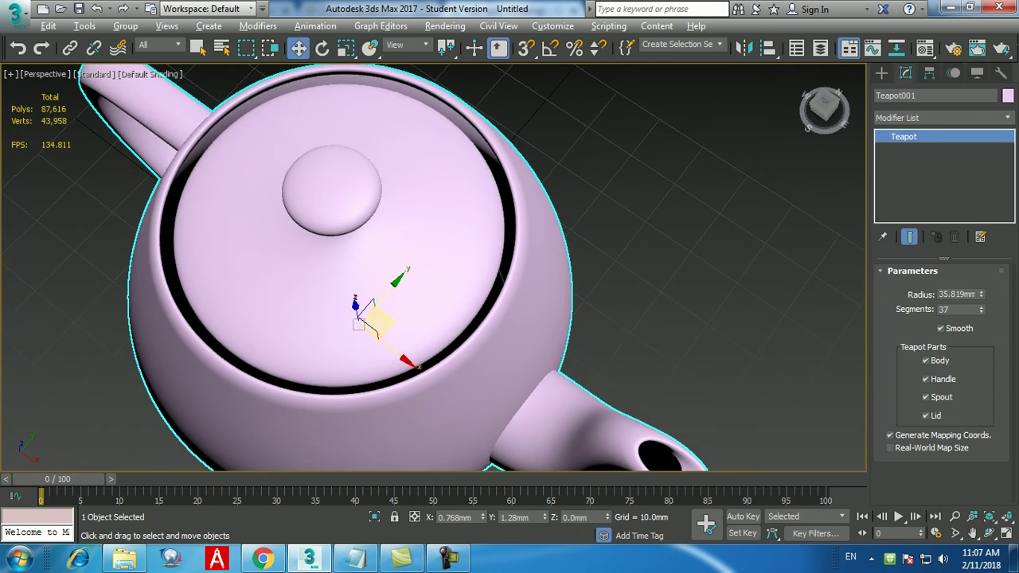
{"action": "key", "text": "alt+w"}
{"action": "key", "text": "alt+w"}
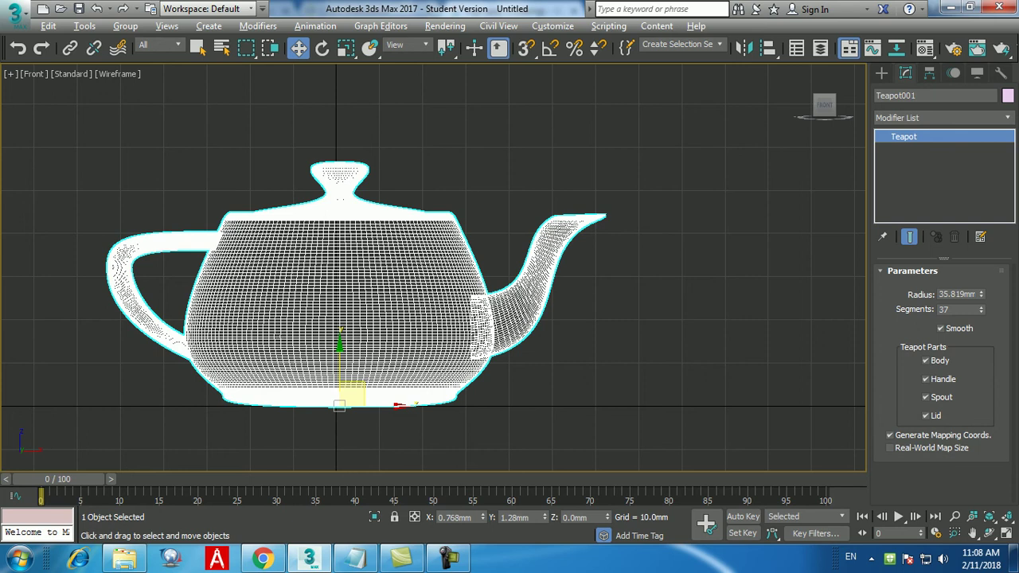
{"action": "key", "text": "alt+w"}
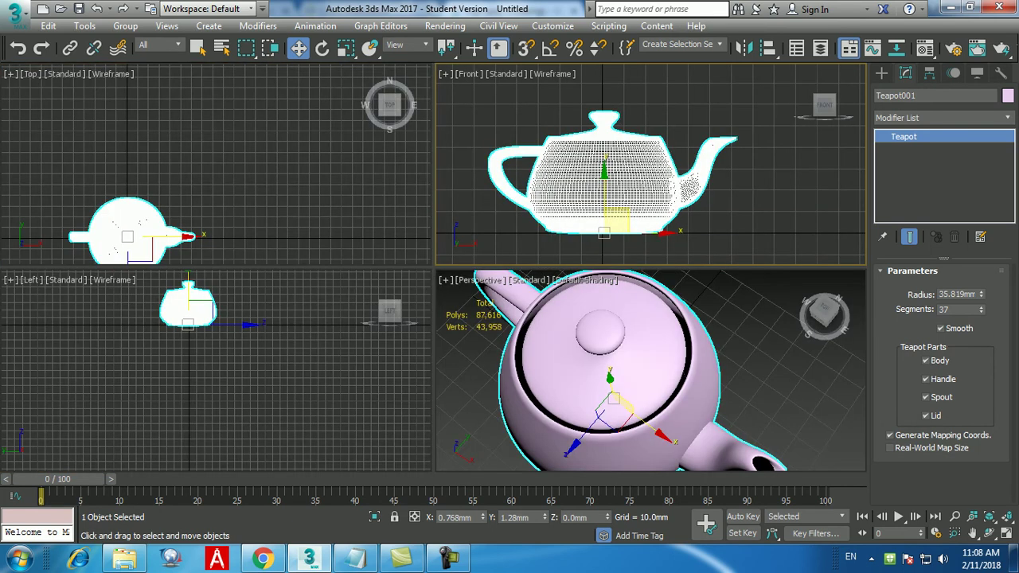
- Reset the scene to the default template, discarding the teapot
{"action": "left_click", "coordinate": [14, 15]}
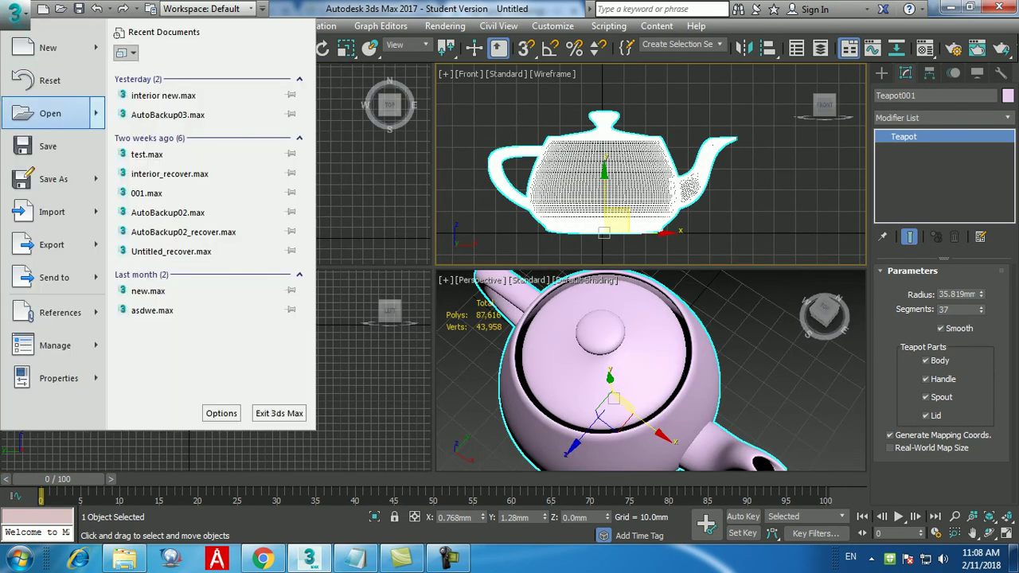
{"action": "left_click", "coordinate": [40, 113]}
{"action": "left_click", "coordinate": [510, 301]}
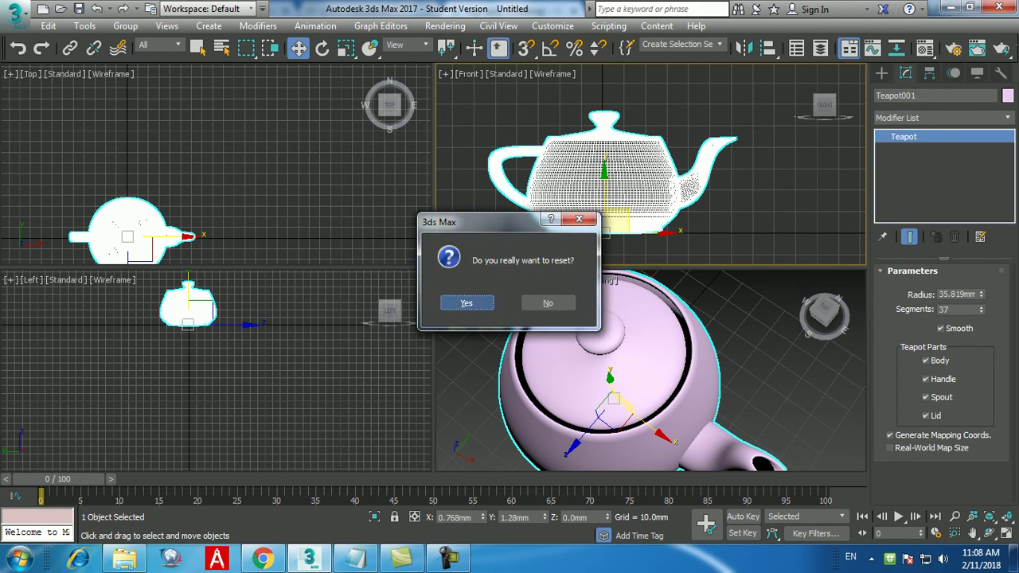
{"action": "left_click", "coordinate": [467, 302]}
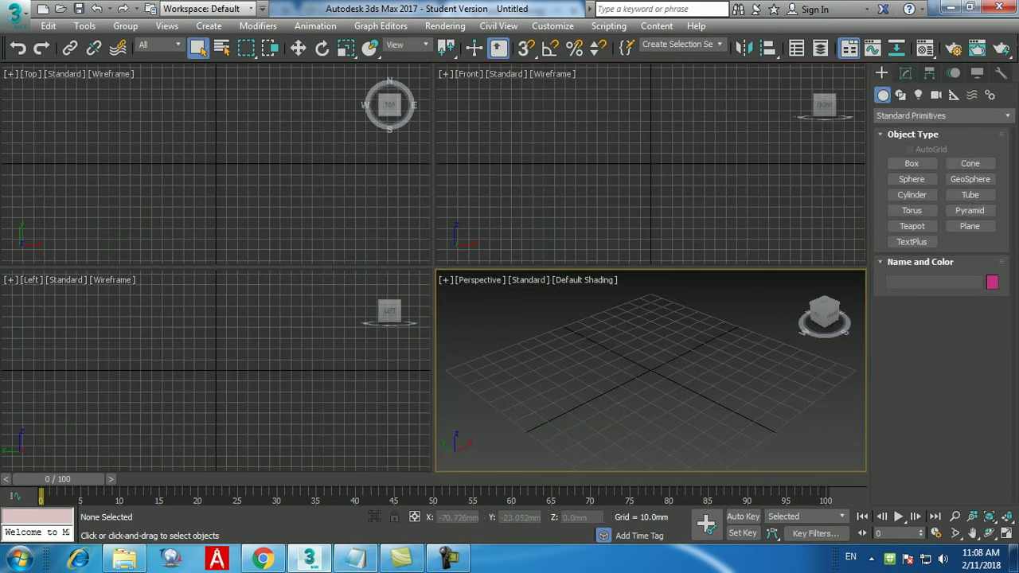
- Switch to the Notepad notes, add a dashed separator after the polygon line and a "Creating objects" heading with a dashed underline
{"action": "key", "text": "Return"}
{"action": "type", "text": "-------------------------------------------------"}
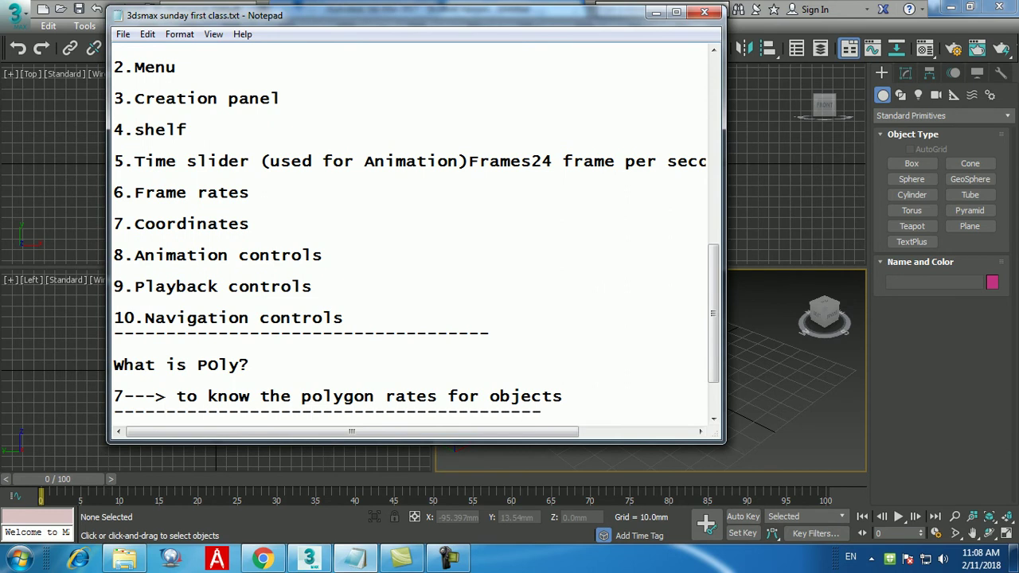
{"action": "key", "text": "Return"}
{"action": "key", "text": "Return"}
{"action": "key", "text": "Return"}
{"action": "type", "text": "Creating objects"}
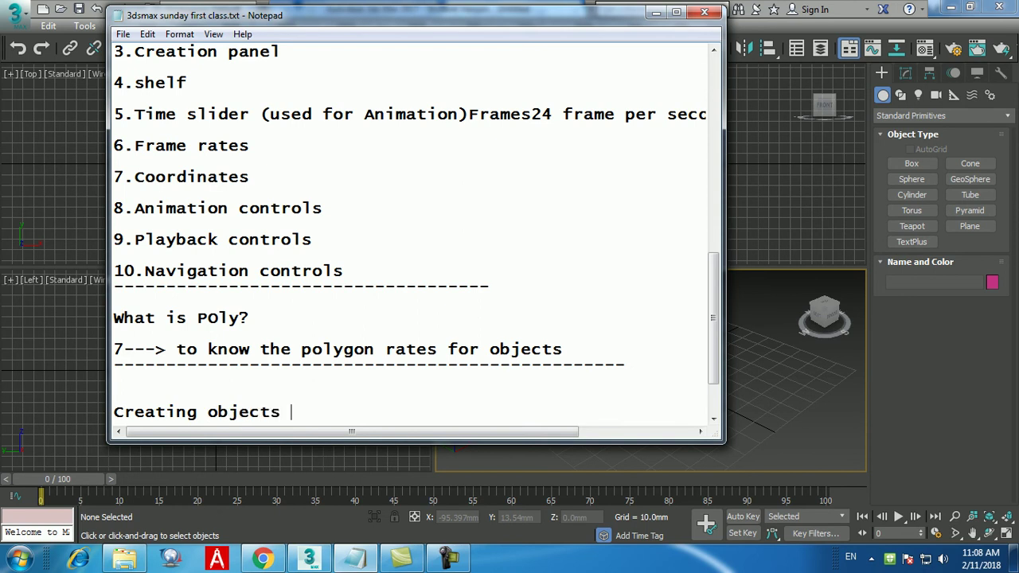
{"action": "key", "text": "Return"}
{"action": "type", "text": "------------------"}
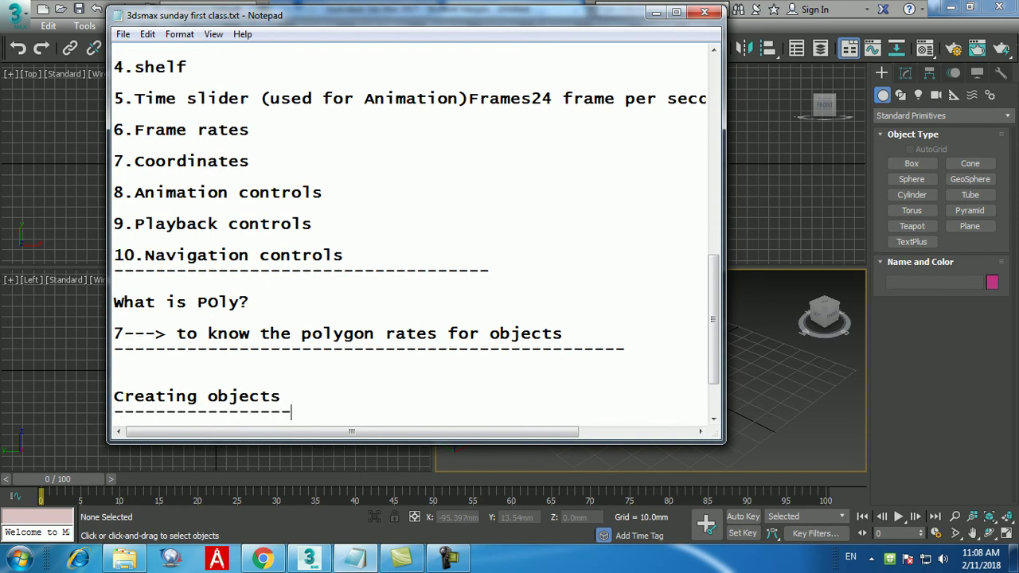
- Add the entry "1.BOx" below the "Creating objects" heading and return to 3ds Max
{"action": "key", "text": "Return"}
{"action": "type", "text": "1.BOx"}
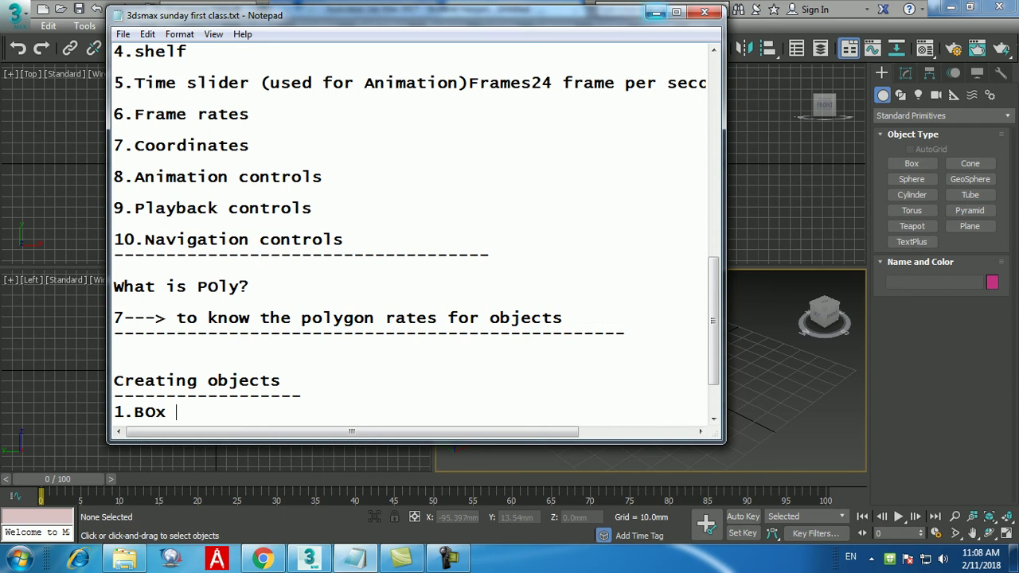
{"action": "left_click", "coordinate": [656, 12]}
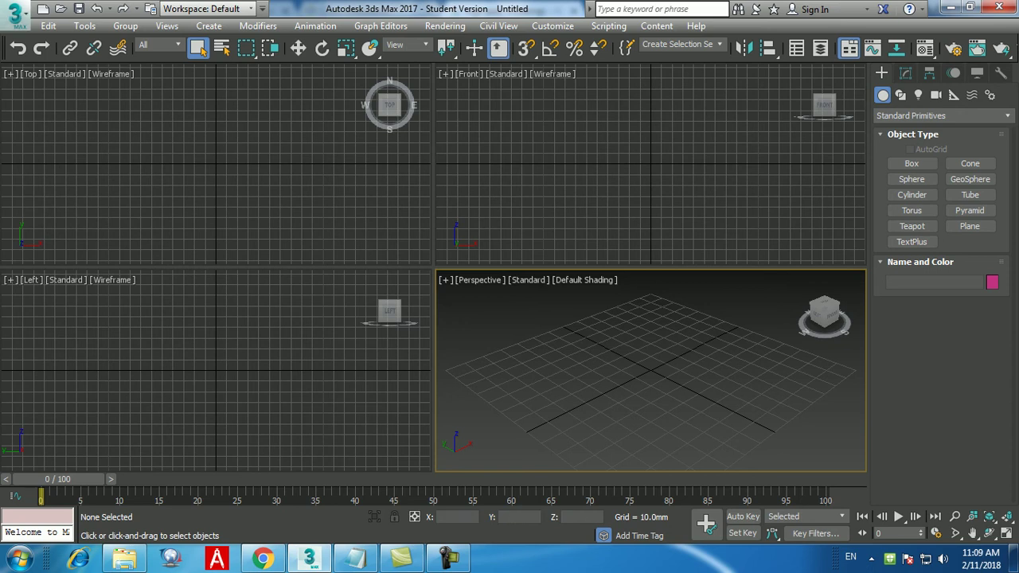
- Reset the empty scene to the default template again and confirm the reset
{"action": "key", "text": "alt+f"}
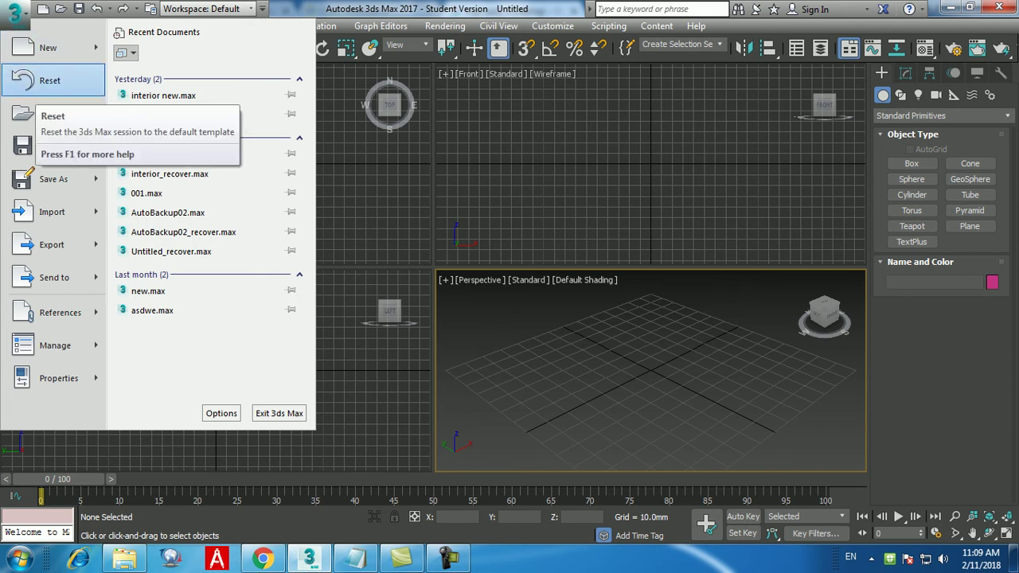
{"action": "left_click", "coordinate": [50, 80]}
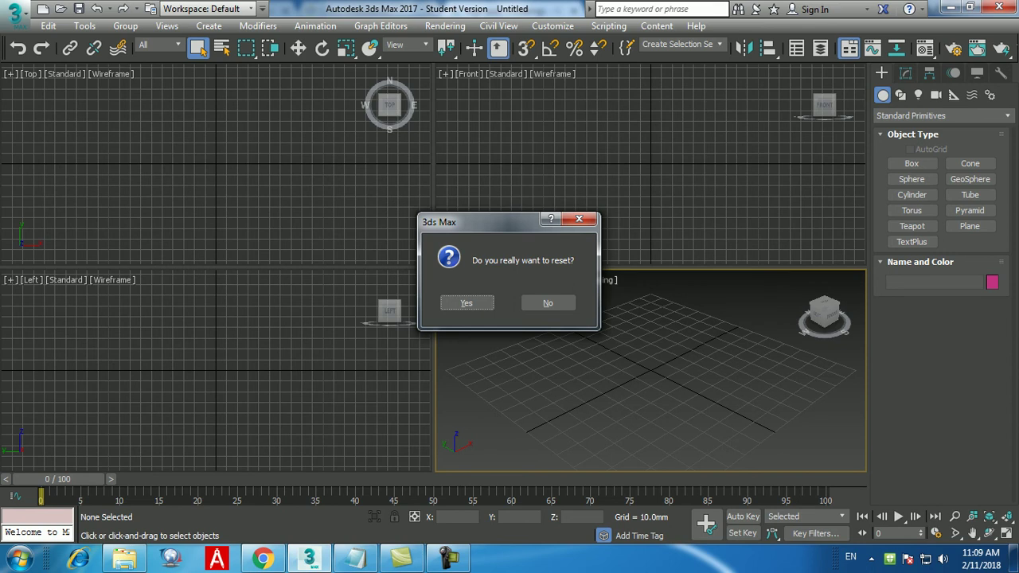
{"action": "left_click", "coordinate": [467, 303]}
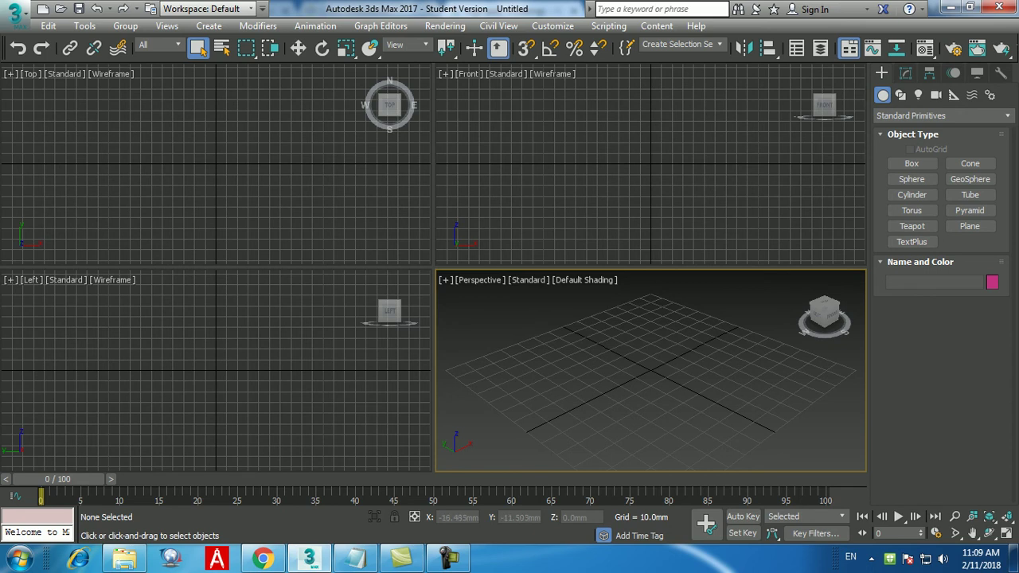
- Create a box at the origin in the maximized Perspective view by Keyboard Entry, with length, width and height all 50 mm
{"action": "key", "text": "alt+w"}
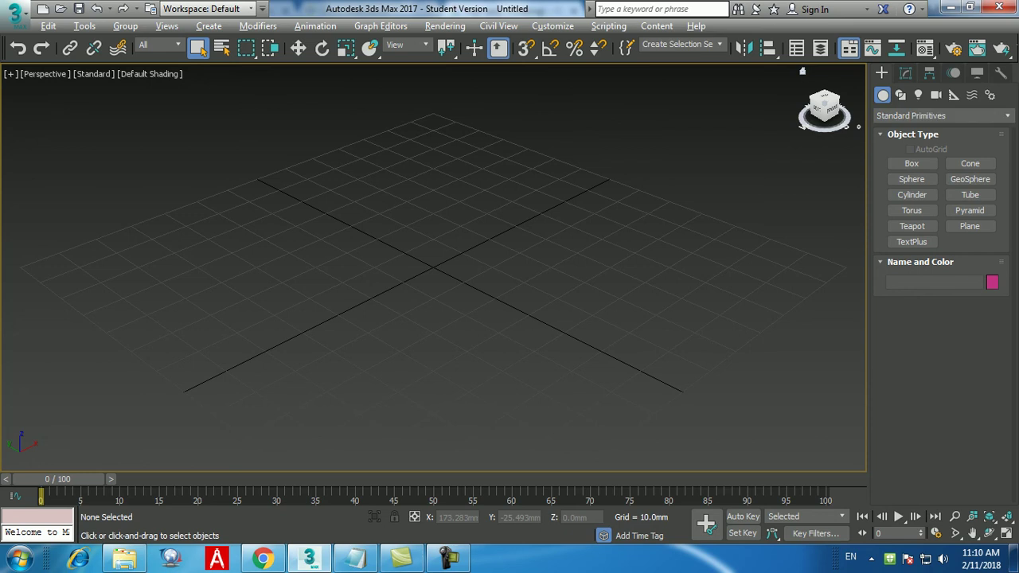
{"action": "left_click", "coordinate": [912, 163]}
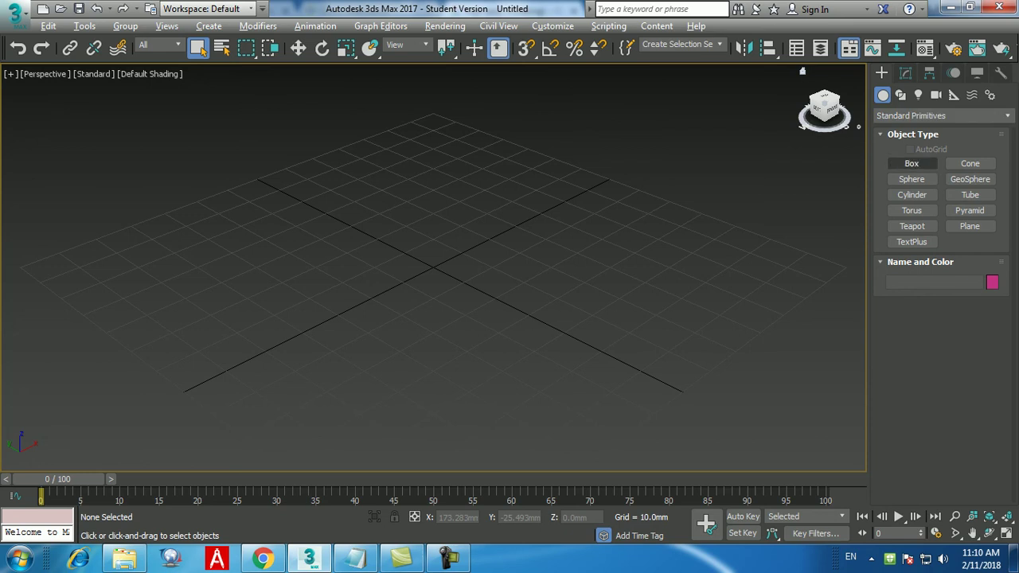
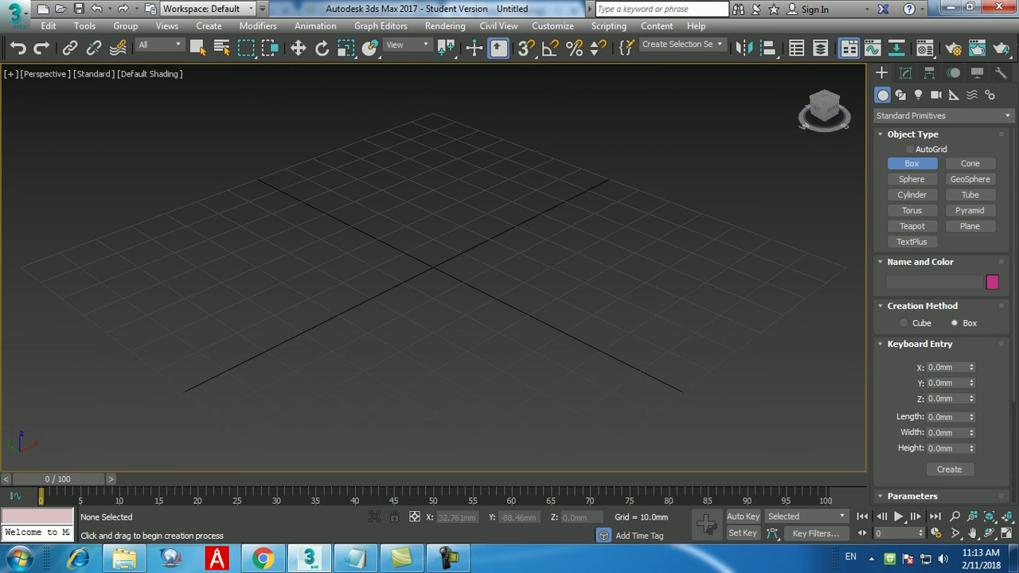
{"action": "left_click", "coordinate": [941, 416]}
{"action": "type", "text": "50"}
{"action": "key", "text": "Return"}
{"action": "key", "text": "Tab"}
{"action": "type", "text": "50"}
{"action": "key", "text": "Return"}
{"action": "key", "text": "Tab"}
{"action": "type", "text": "50"}
{"action": "key", "text": "Return"}
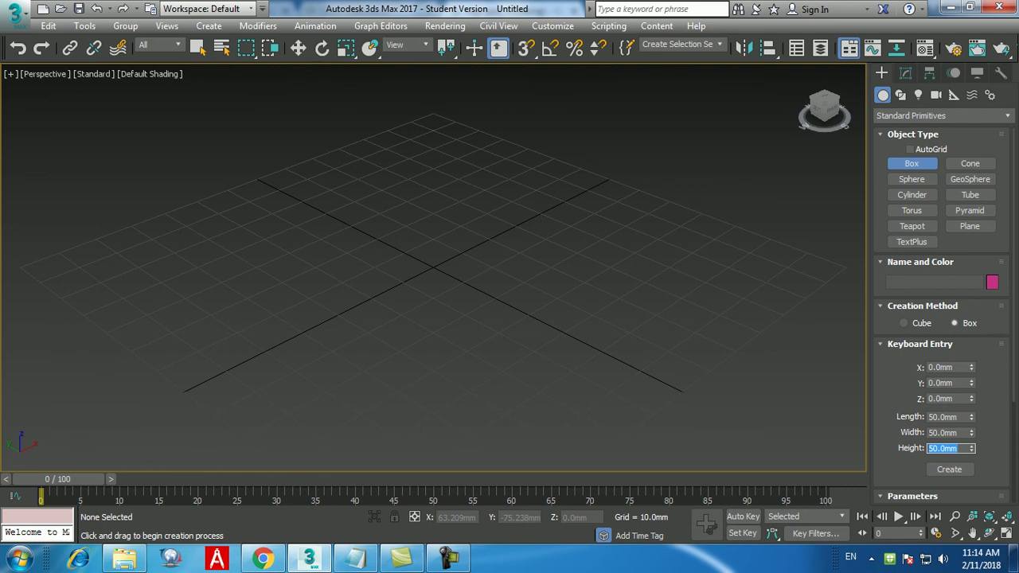
{"action": "left_click", "coordinate": [949, 469]}
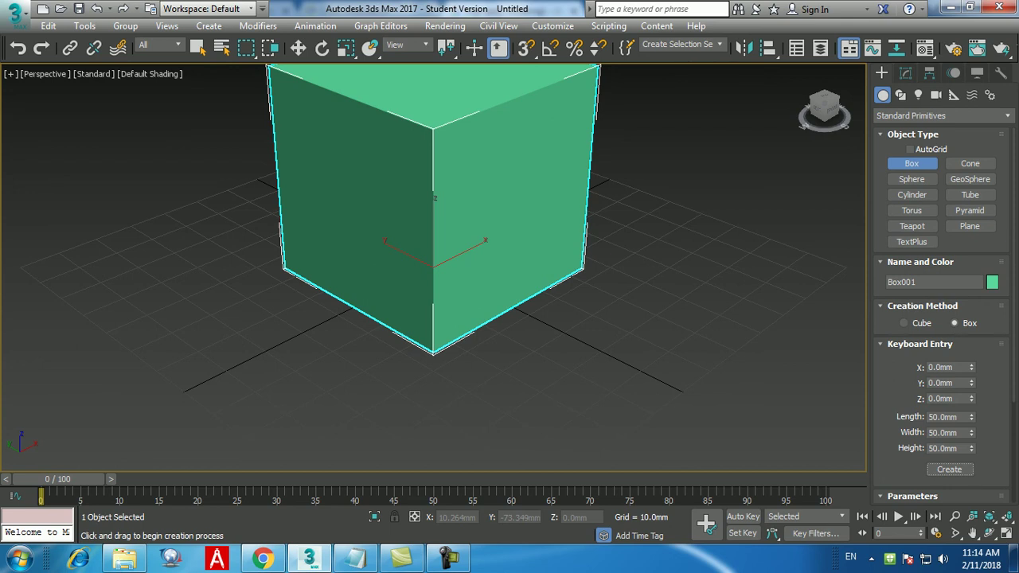
{"action": "right_click", "coordinate": [434, 198]}
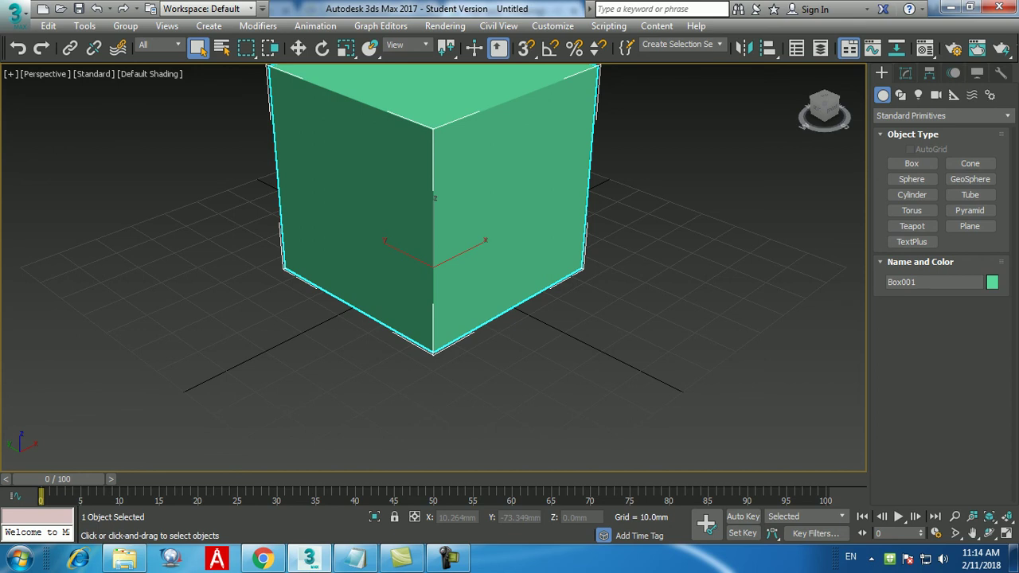
- Inspect the whole box in the Perspective and four-viewport layouts, and switch the maximized Perspective view to wireframe display
{"action": "middle_click_drag", "start_coordinate": [434, 239], "coordinate": [395, 301]}
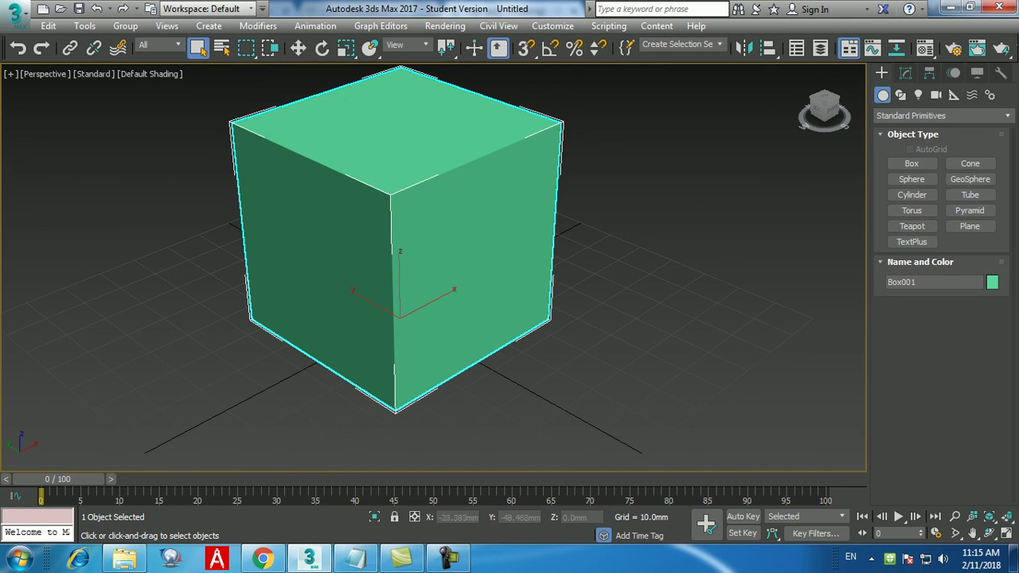
{"action": "key", "text": "alt+w"}
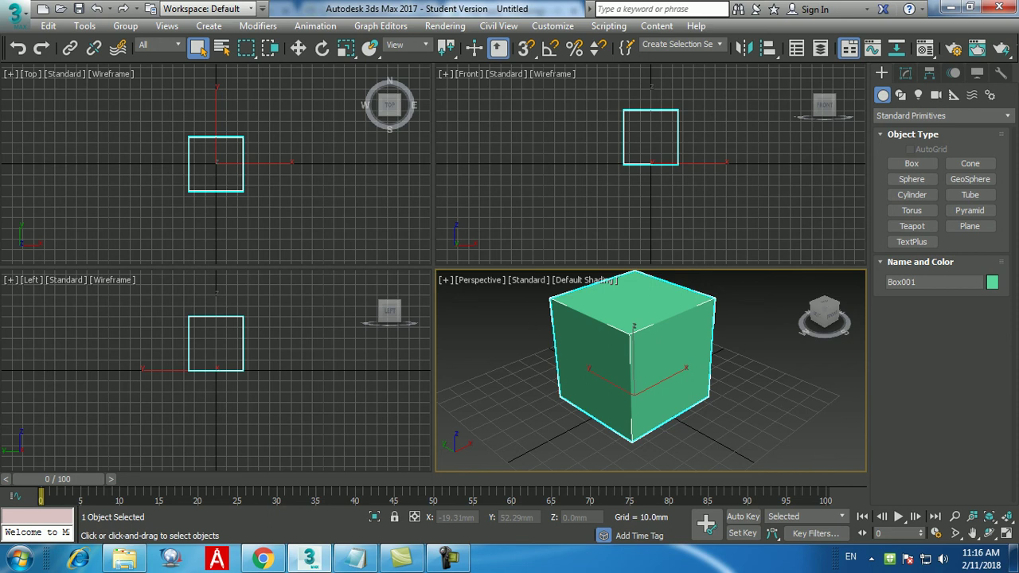
{"action": "key", "text": "alt+w"}
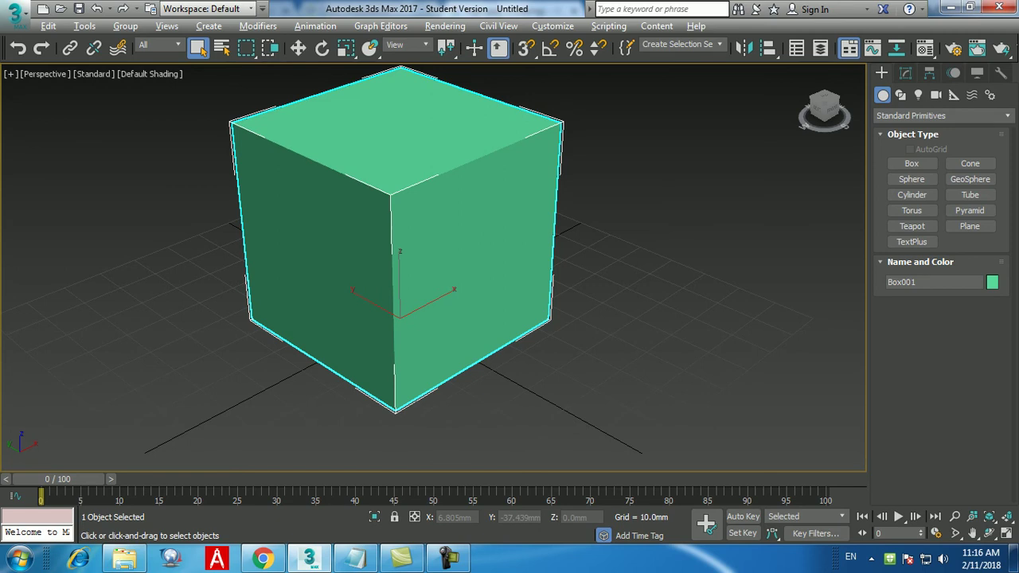
{"action": "key", "text": "F3"}
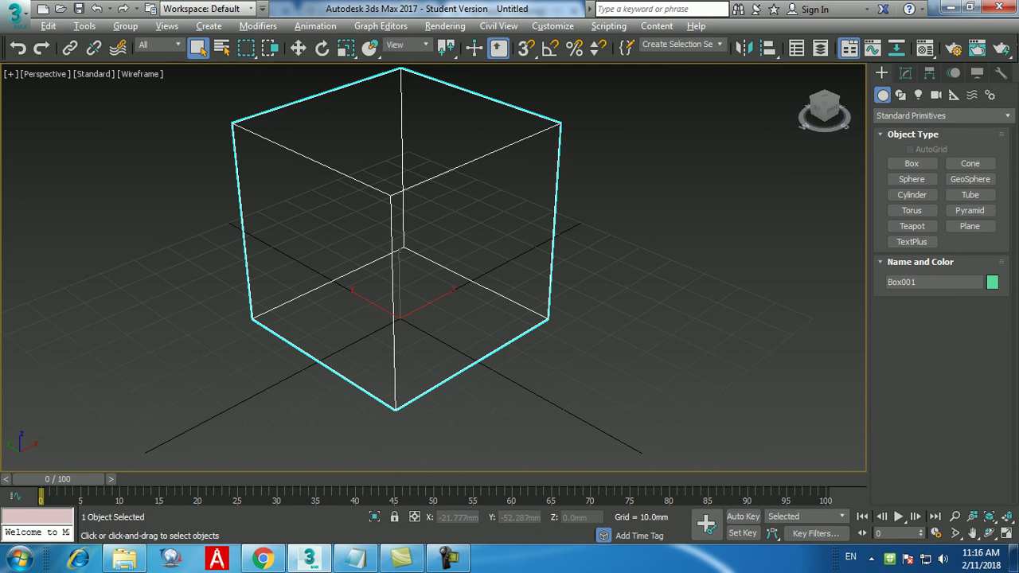
- Switch to the Notepad notes, add the line "F3---> wireframe Mode" below the "1.BOx" entry and return to 3ds Max
{"action": "left_click", "coordinate": [355, 557]}
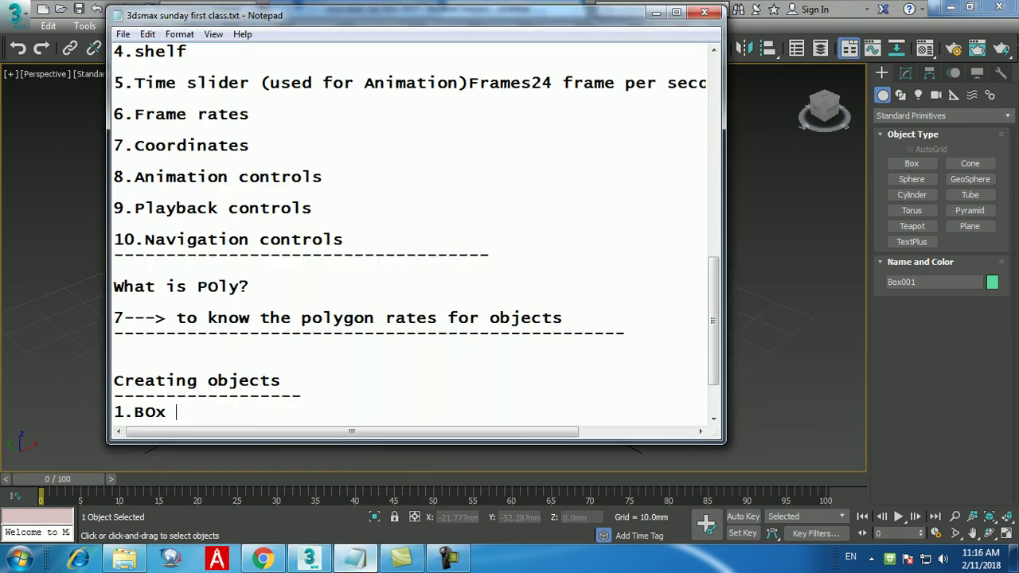
{"action": "key", "text": "Return"}
{"action": "key", "text": "Return"}
{"action": "key", "text": "Return"}
{"action": "type", "text": "F3---"}
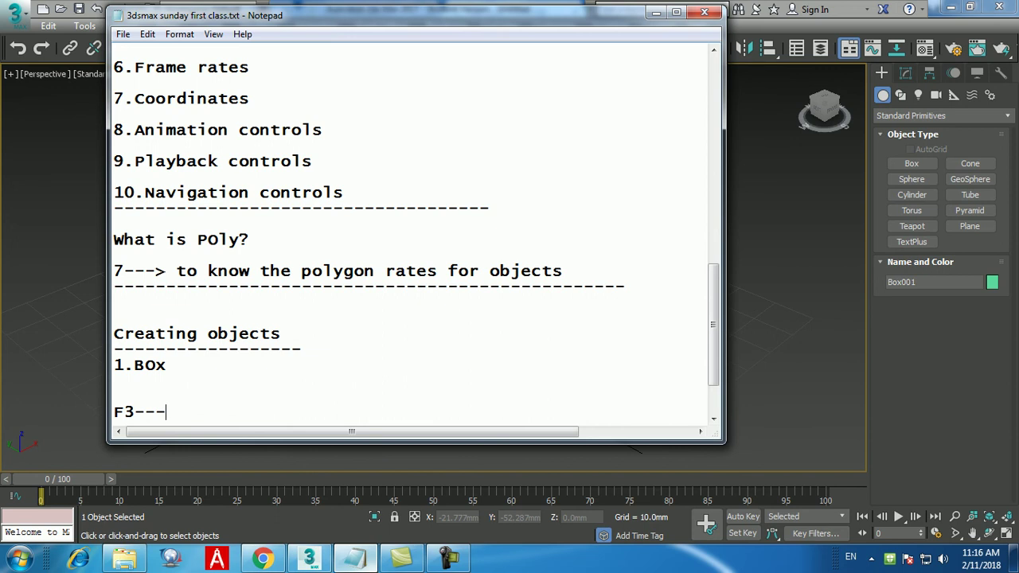
{"action": "type", "text": "> wirefram"}
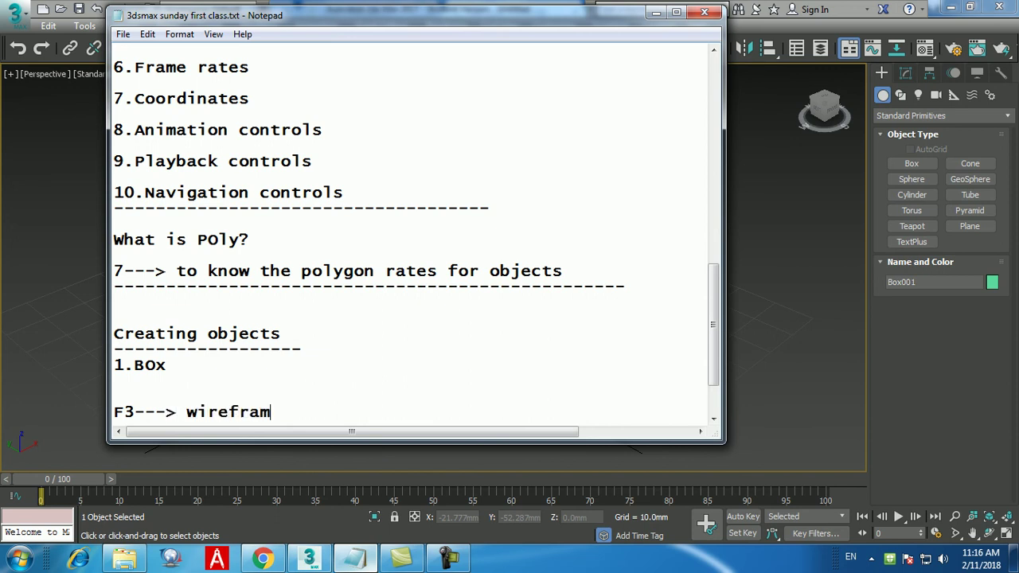
{"action": "type", "text": "e Mode"}
{"action": "key", "text": "alt+Tab"}
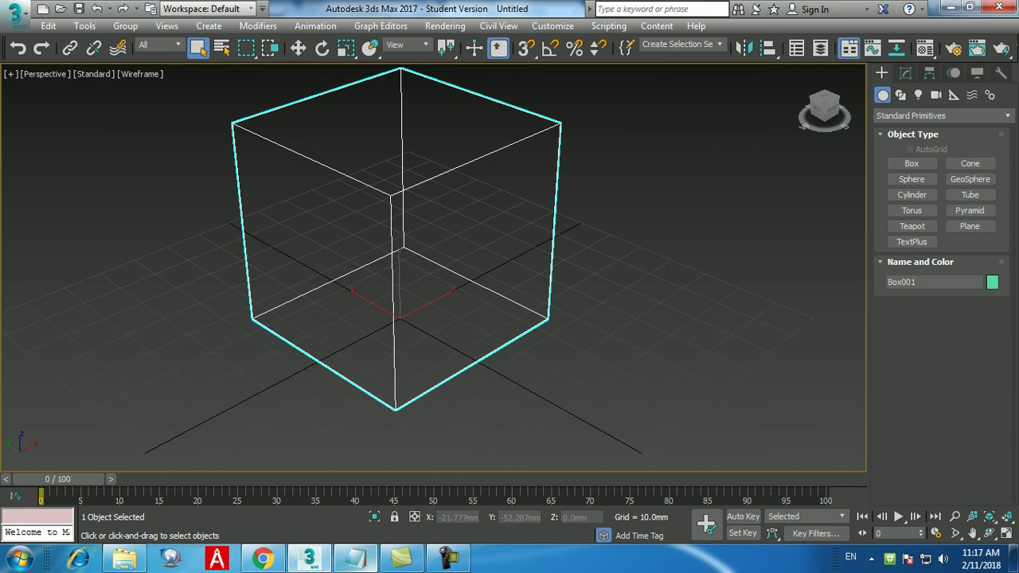
- Show the polygon statistics in the Perspective view and return the box to default shading
{"action": "key", "text": "7"}
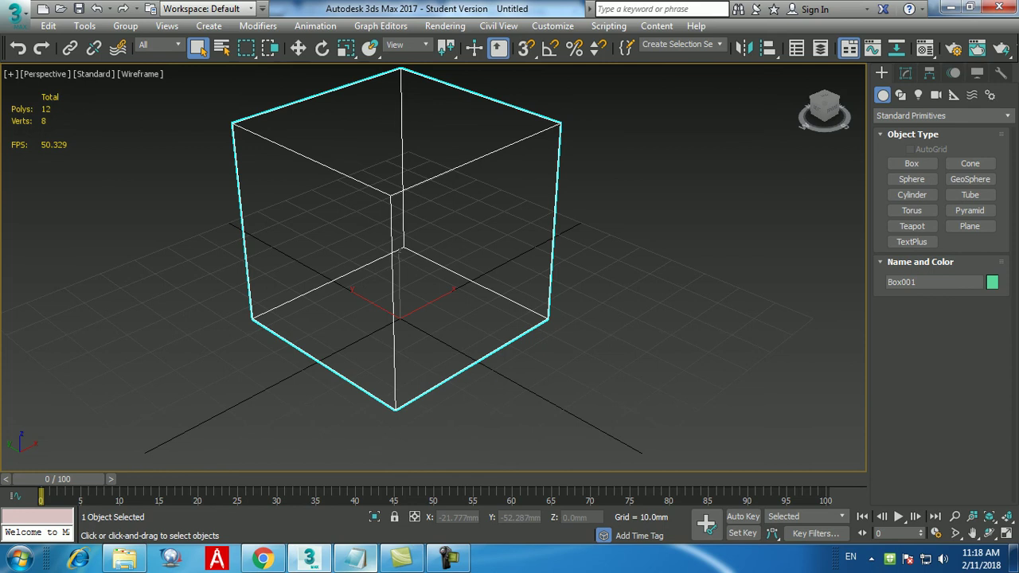
{"action": "key", "text": "F3"}
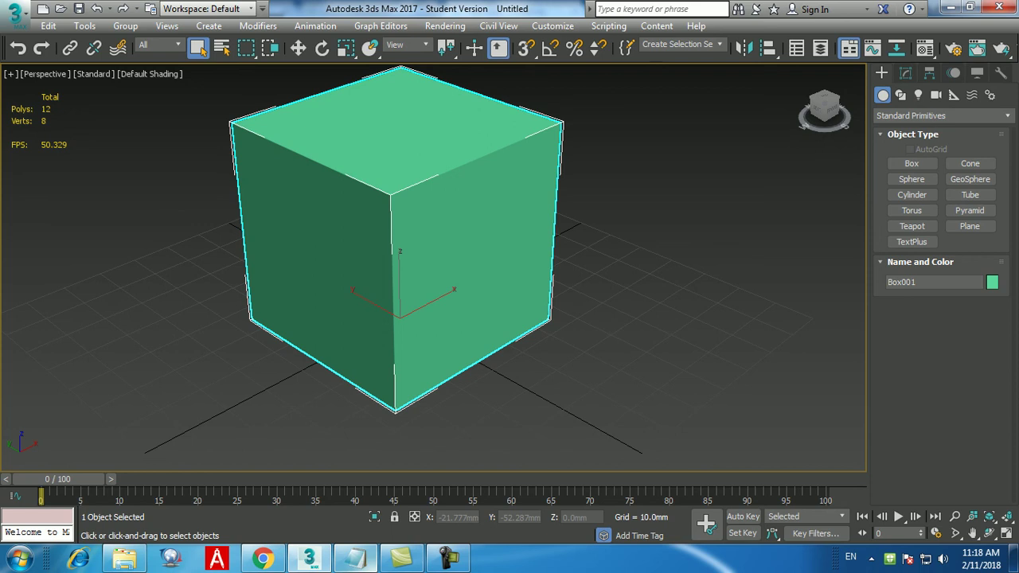
- Show all four viewports and toggle the Top view to default shading and back to wireframe
{"action": "key", "text": "alt+w"}
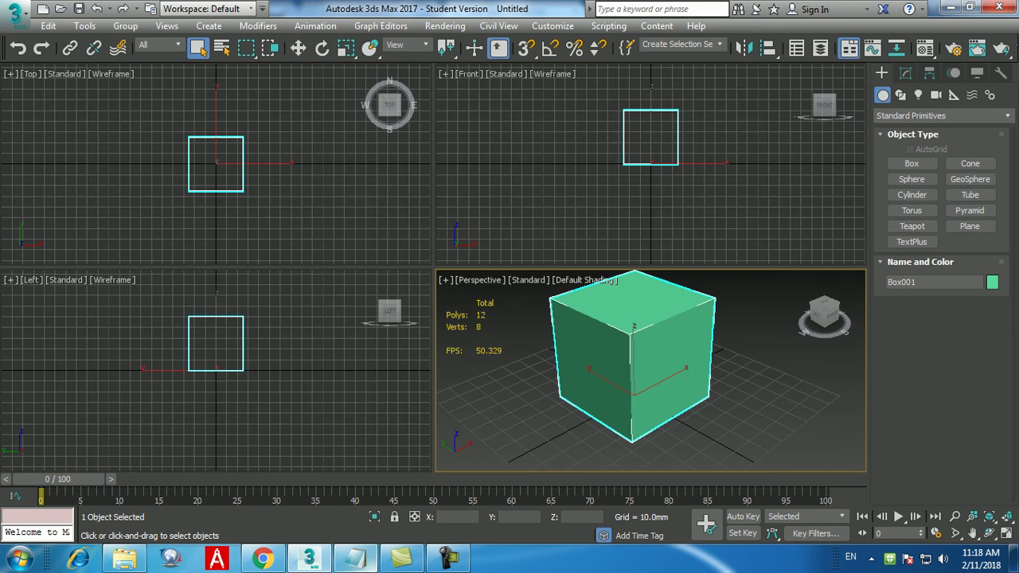
{"action": "left_click", "coordinate": [303, 207]}
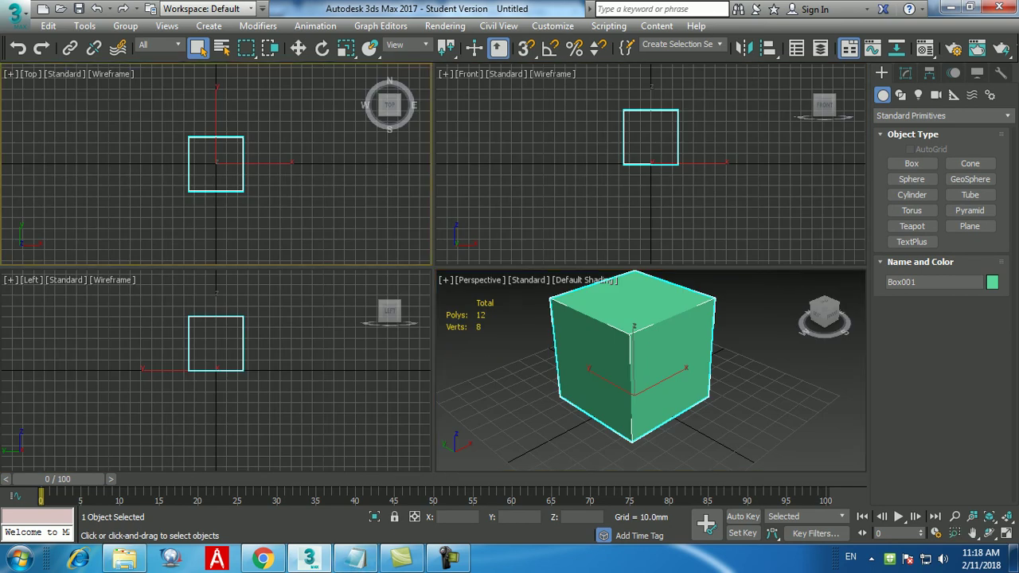
{"action": "key", "text": "F3"}
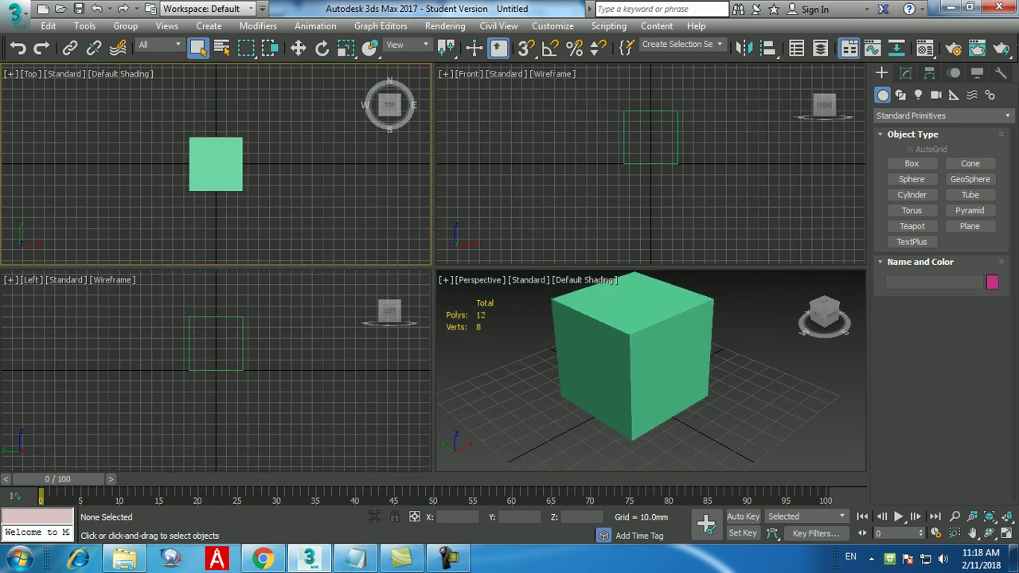
{"action": "key", "text": "F3"}
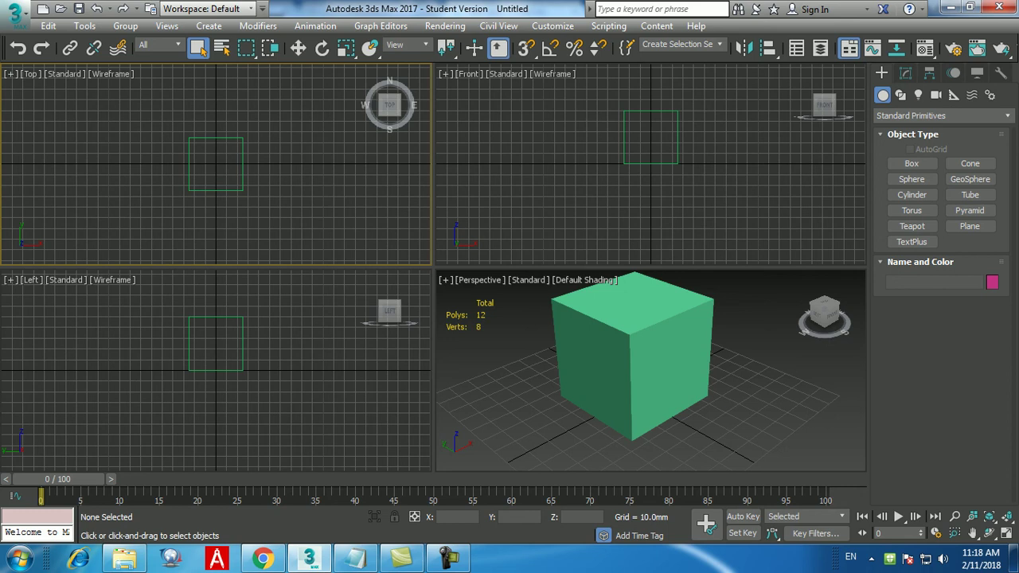
- Maximize the Perspective view, select the box and set its length segments to 2
{"action": "left_click", "coordinate": [558, 430]}
{"action": "key", "text": "alt+w"}
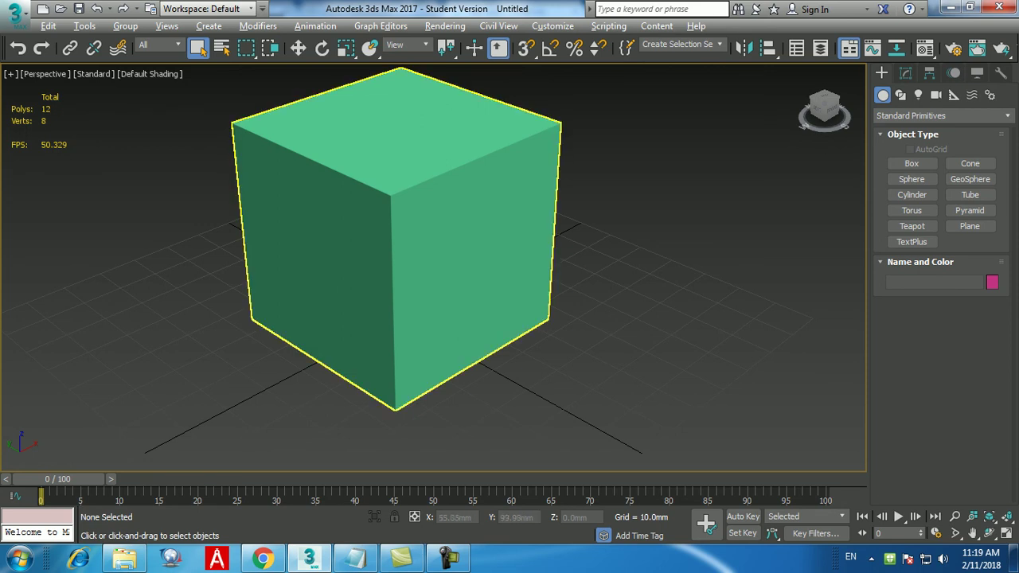
{"action": "left_click", "coordinate": [394, 262]}
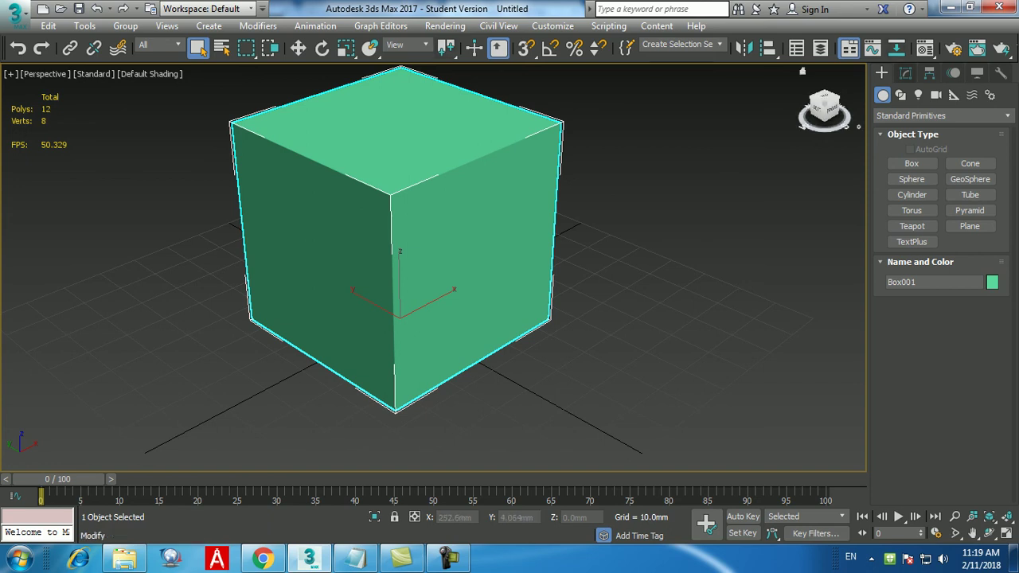
{"action": "left_click", "coordinate": [905, 73]}
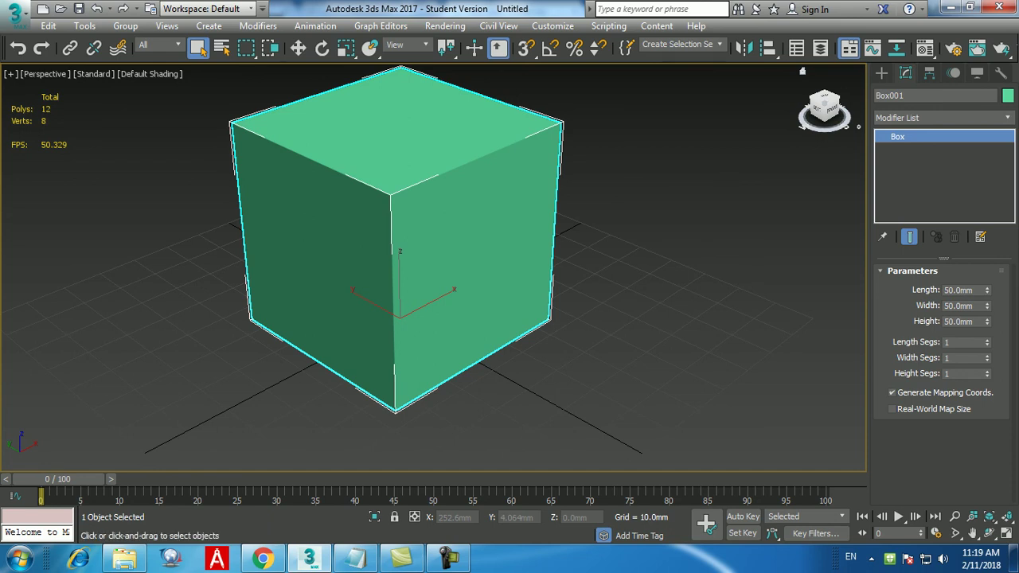
{"action": "left_click", "coordinate": [963, 341]}
{"action": "type", "text": "2"}
{"action": "key", "text": "Return"}
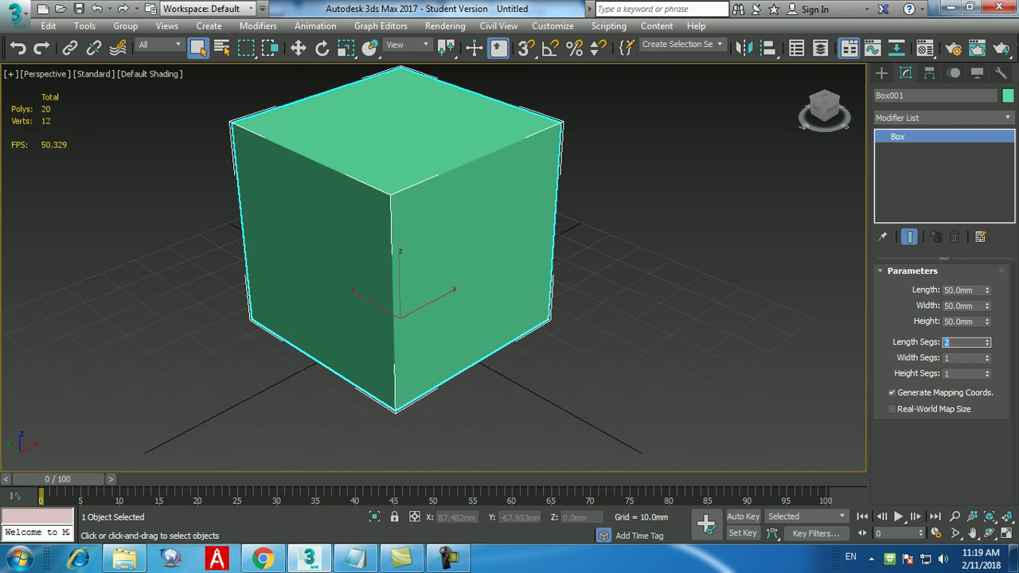
- Set the box's width segments and height segments to 2 each
{"action": "key", "text": "Tab"}
{"action": "type", "text": "2"}
{"action": "key", "text": "Return"}
{"action": "key", "text": "Tab"}
{"action": "type", "text": "2"}
{"action": "key", "text": "Return"}
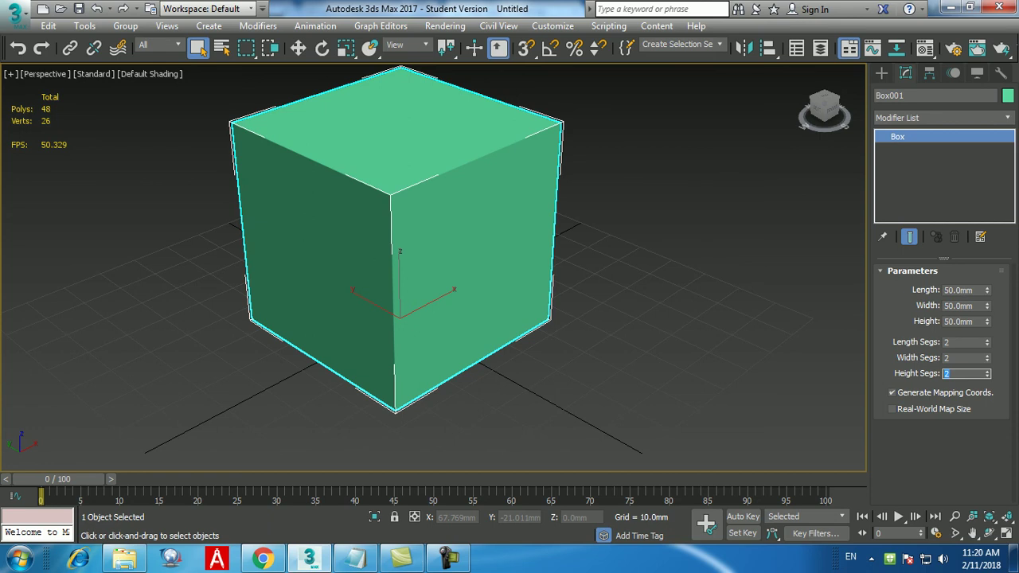
- Deselect the box, toggle wireframe on and off, turn on edged faces in the Perspective view and reselect the box
{"action": "key", "text": "ctrl+d"}
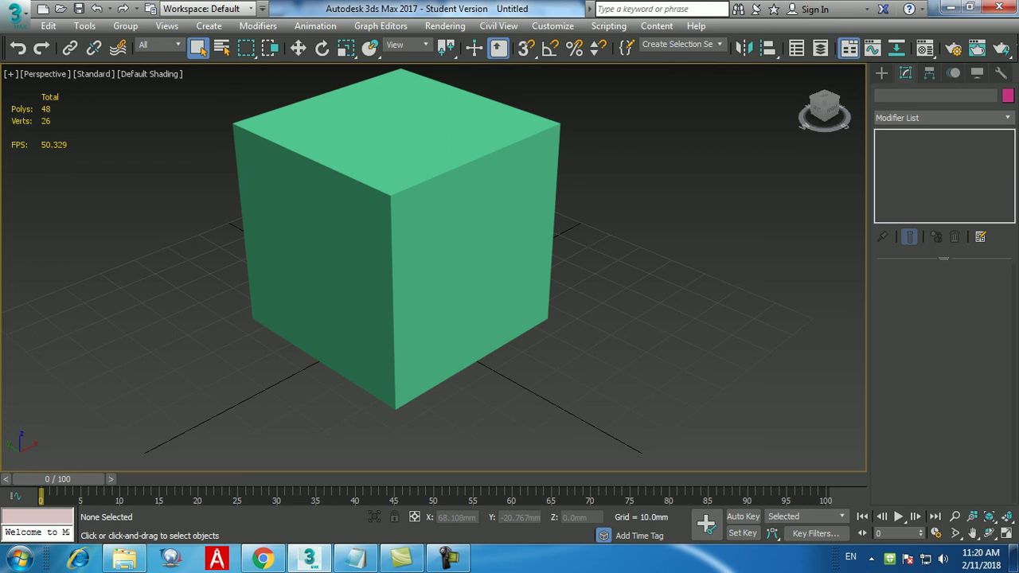
{"action": "key", "text": "F3"}
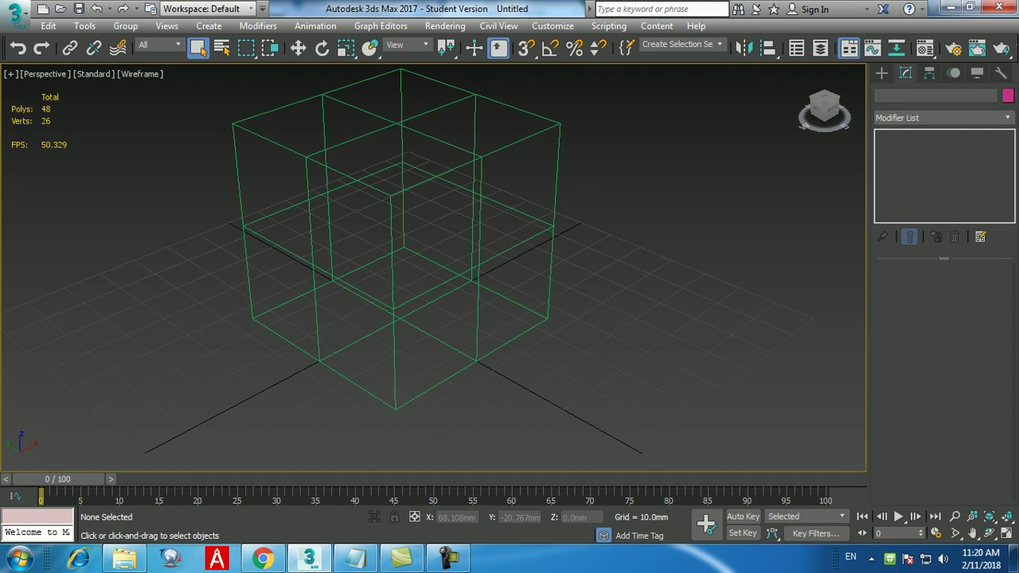
{"action": "key", "text": "F3"}
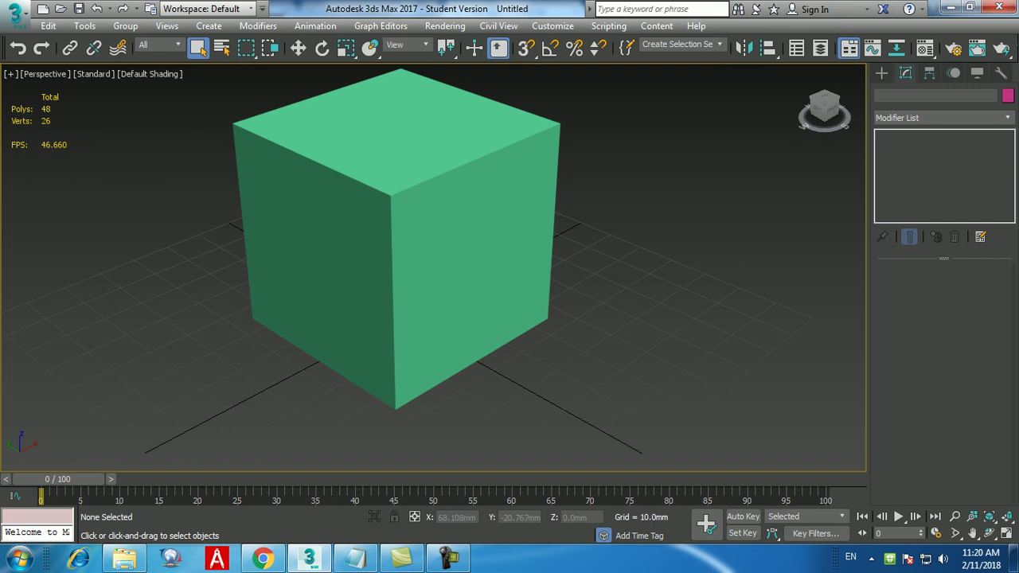
{"action": "key", "text": "F4"}
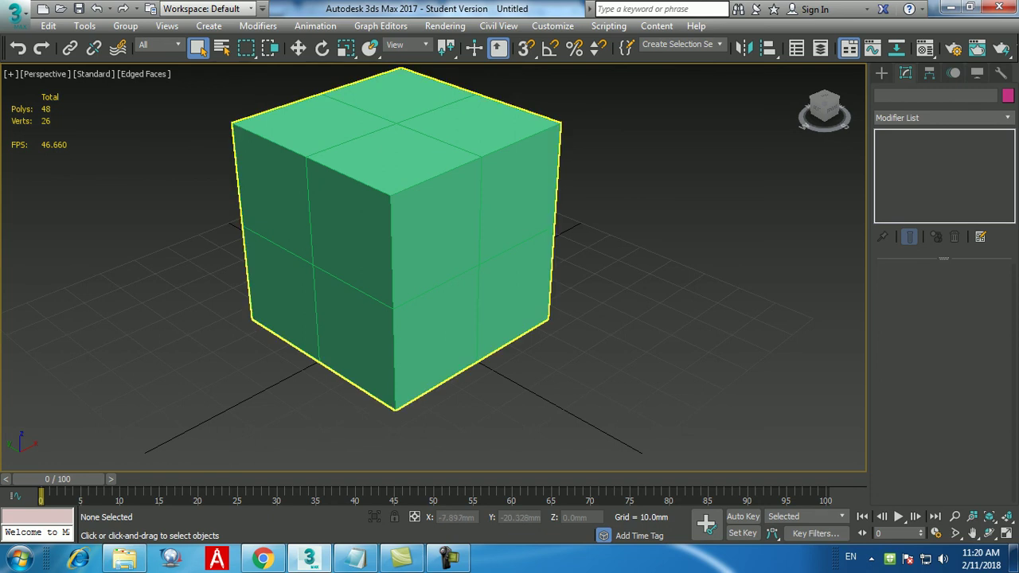
{"action": "left_click", "coordinate": [446, 360]}
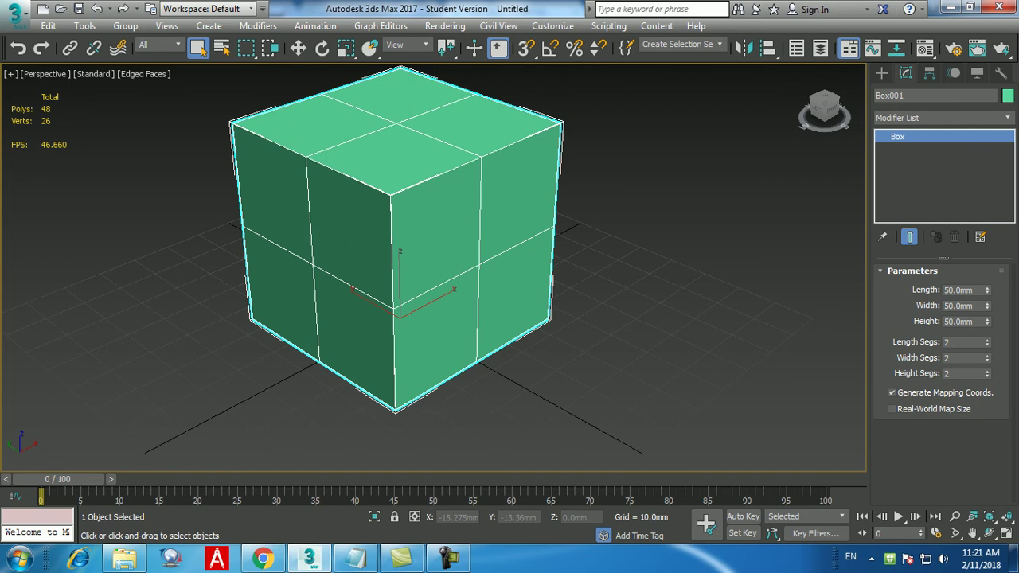
- Switch to the Notepad notes, add the line "F4 --->segment mode or Edged faces Mode" below the F3 line and return to 3ds Max
{"action": "left_click", "coordinate": [355, 558]}
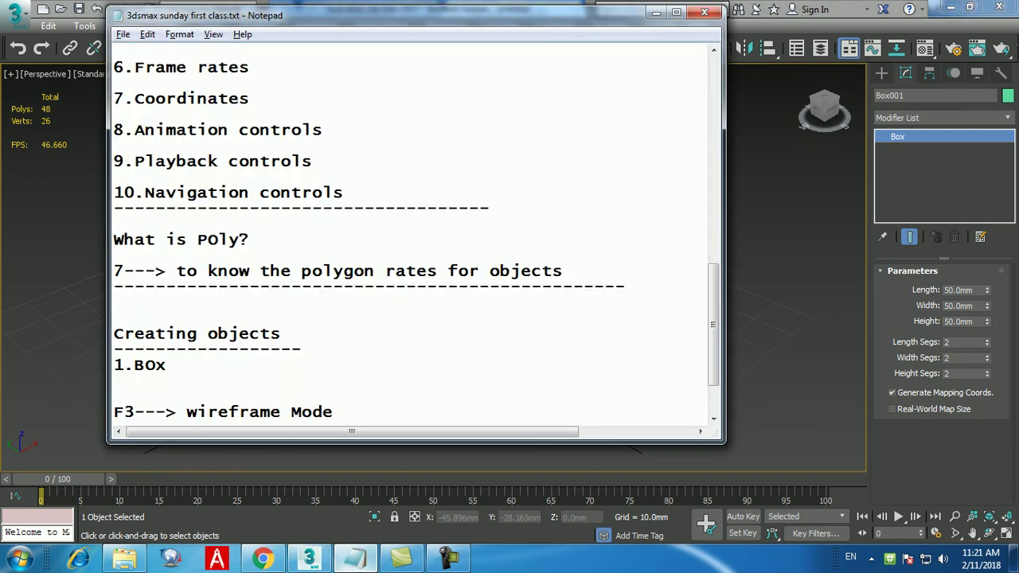
{"action": "key", "text": "Return"}
{"action": "key", "text": "Return"}
{"action": "type", "text": "F4 --->"}
{"action": "key", "text": "BackSpace"}
{"action": "type", "text": ">segment mode or Edge"}
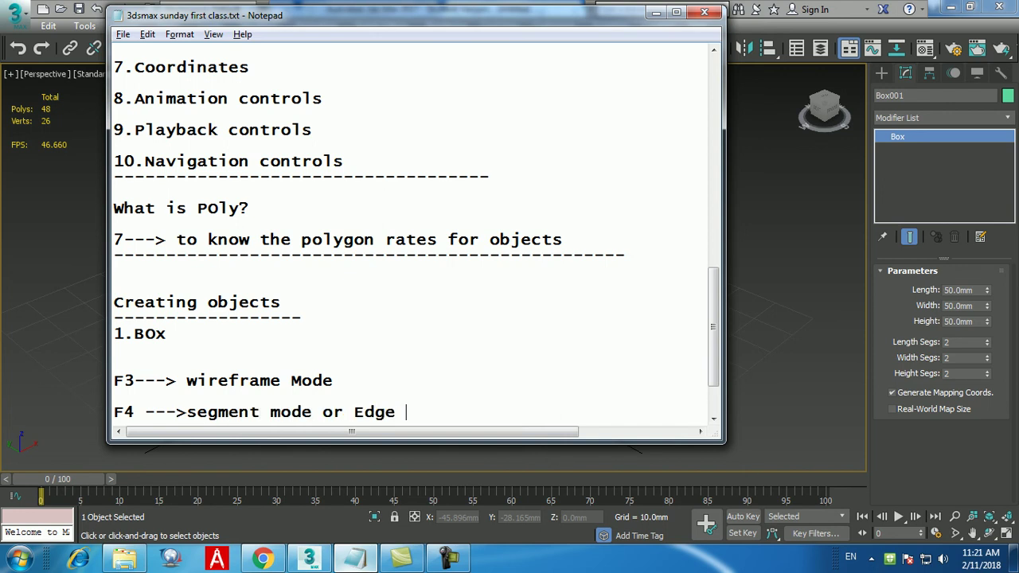
{"action": "key", "text": "BackSpace"}
{"action": "type", "text": "d faces Mode"}
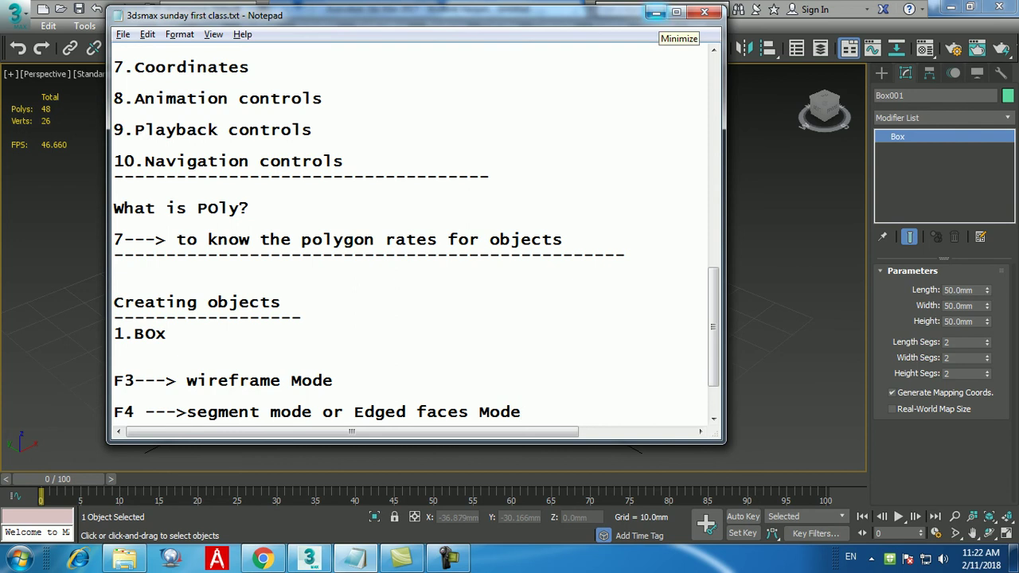
{"action": "left_click", "coordinate": [656, 12]}
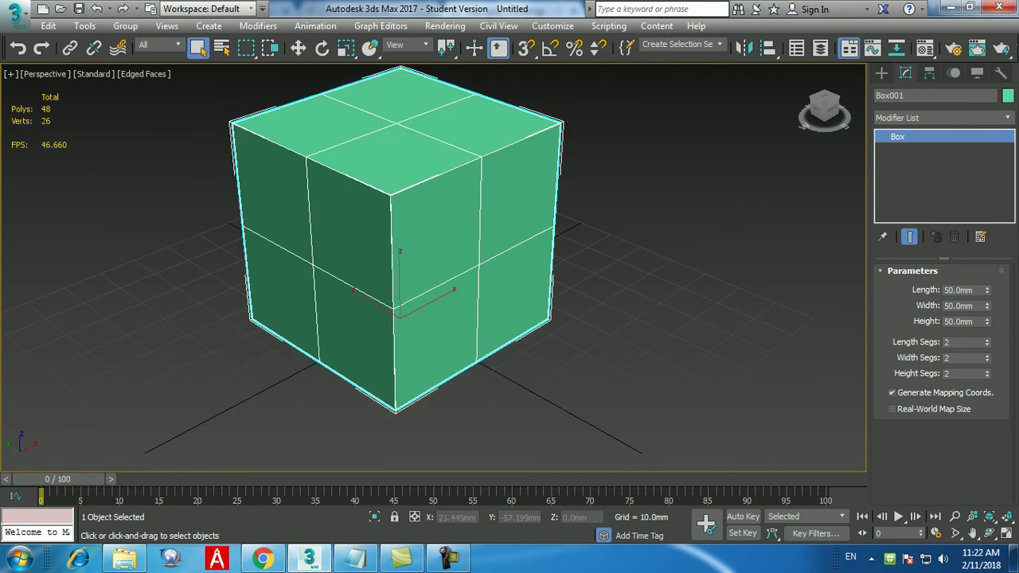
- Set the box's height to 25 mm
{"action": "scroll", "coordinate": [293, 191], "scroll_direction": "down", "scroll_amount": 2}
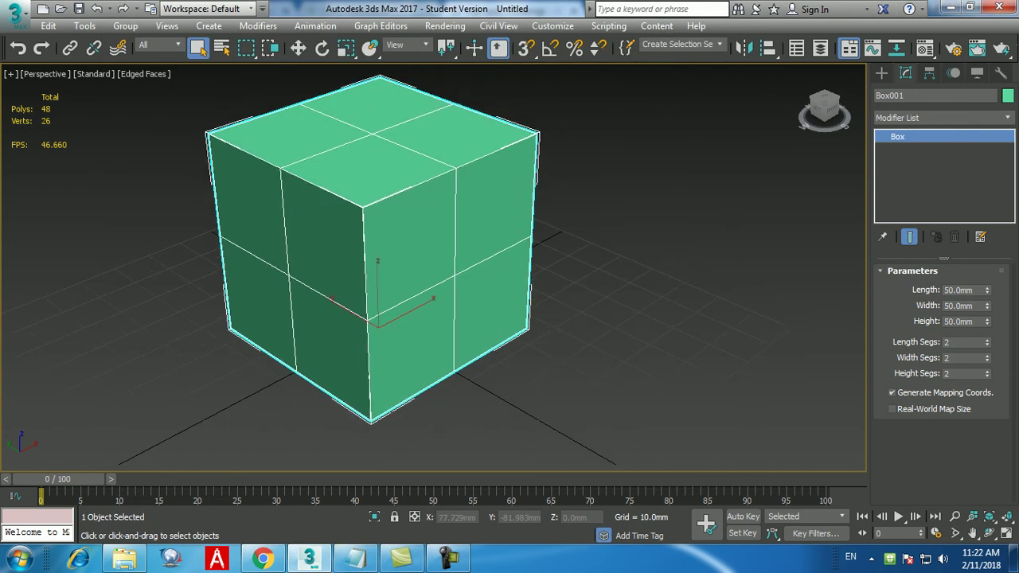
{"action": "left_click", "coordinate": [959, 321]}
{"action": "type", "text": "25"}
{"action": "key", "text": "Return"}
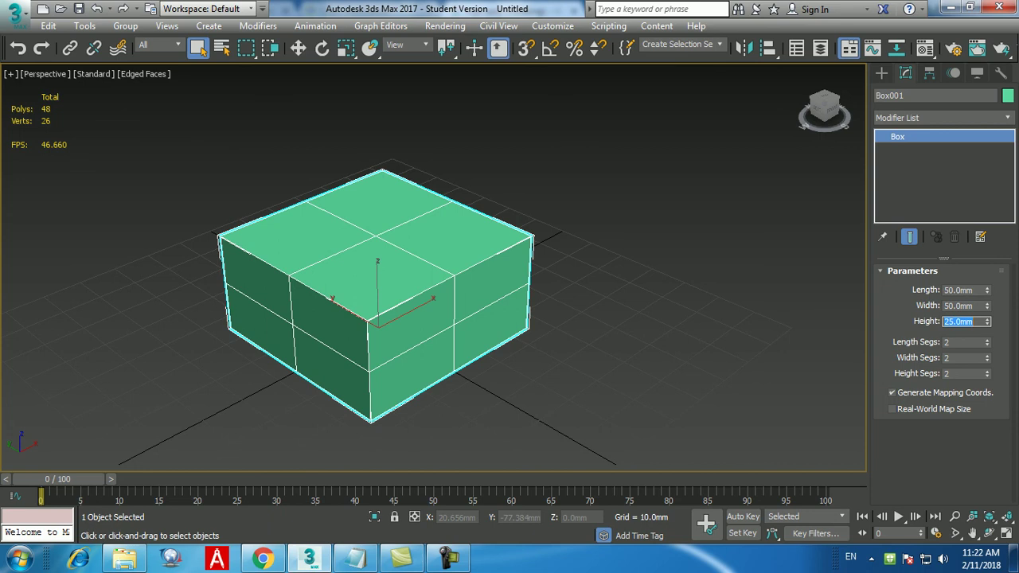
- Switch to the Notepad notes and add a dashed separator and the heading "Using the Modification commands" at the end
{"action": "left_click", "coordinate": [355, 559]}
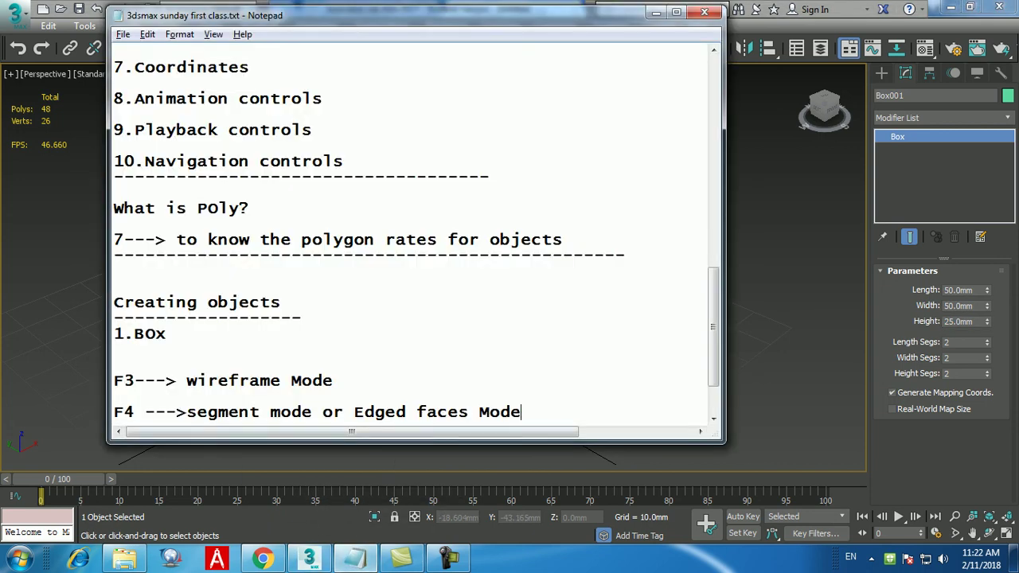
{"action": "key", "text": "Return"}
{"action": "type", "text": "------------------------------------"}
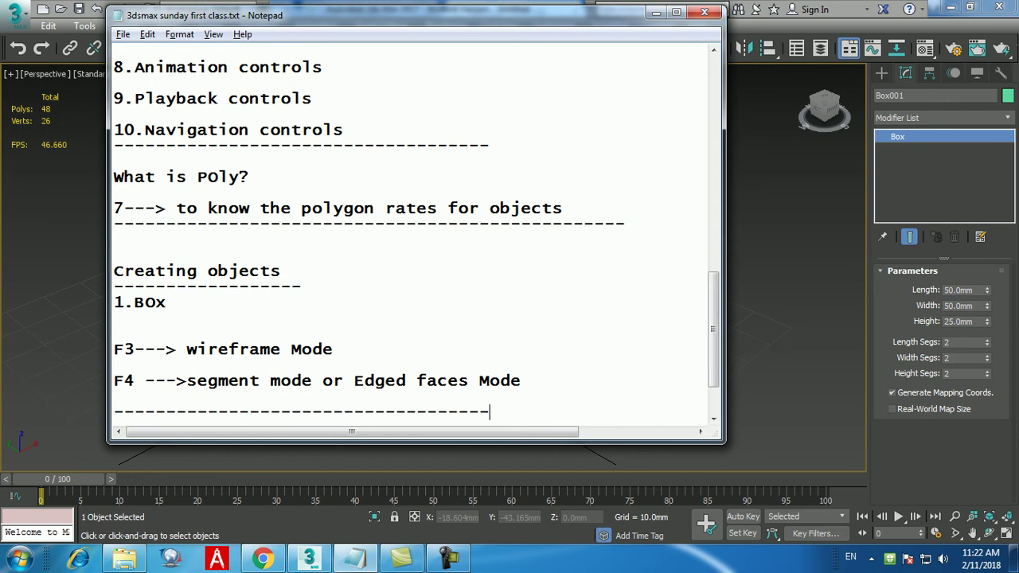
{"action": "key", "text": "Return"}
{"action": "type", "text": "Using"}
{"action": "type", "text": "he "}
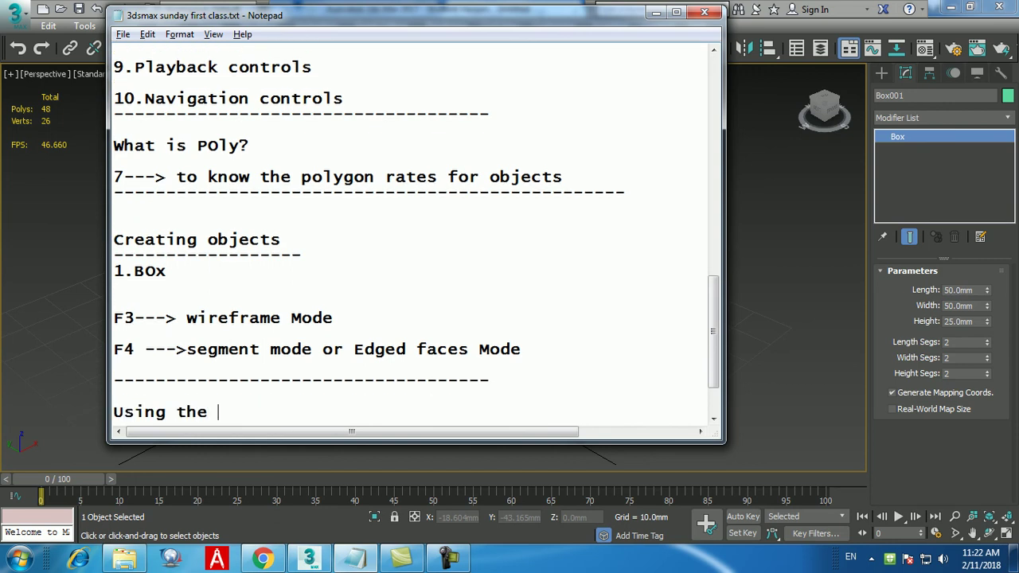
{"action": "type", "text": "Modificatio"}
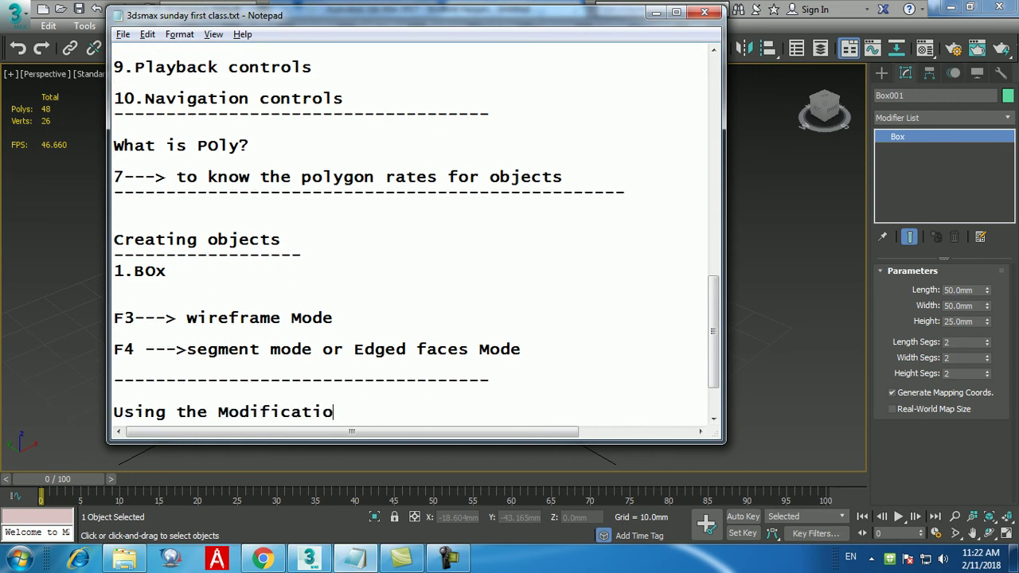
{"action": "type", "text": "n commands"}
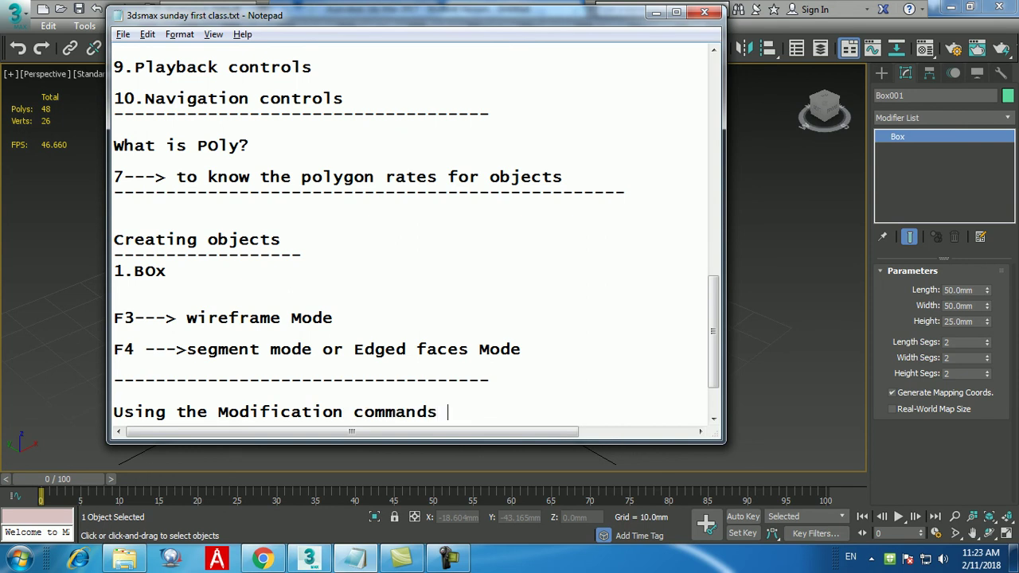
{"action": "key", "text": "Return"}
{"action": "key", "text": "Return"}
{"action": "key", "text": "Return"}
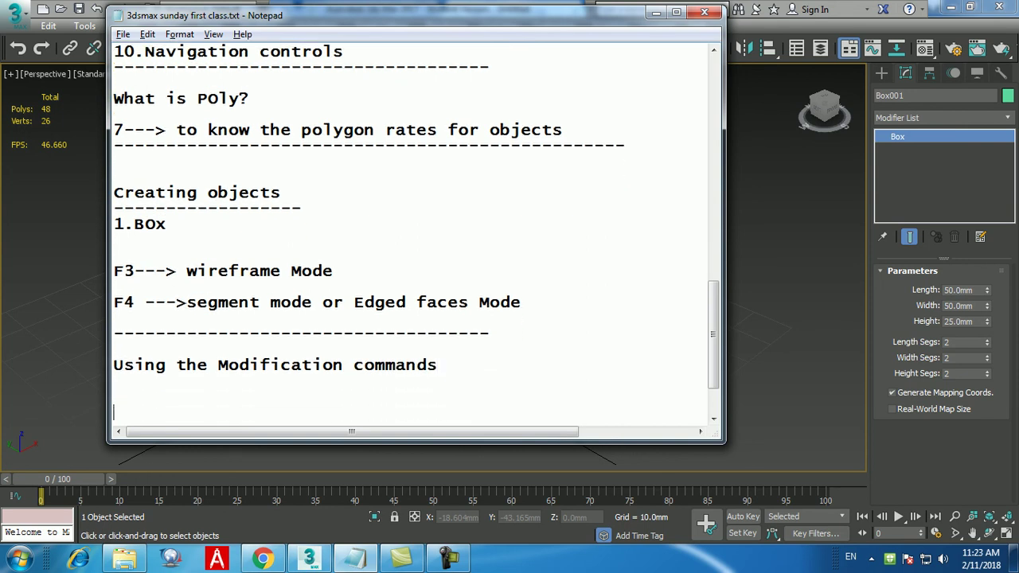
- List "1. Move", "2. Rotate" and "3. scale" under the modification commands heading
{"action": "type", "text": "1. Move"}
{"action": "key", "text": "Return"}
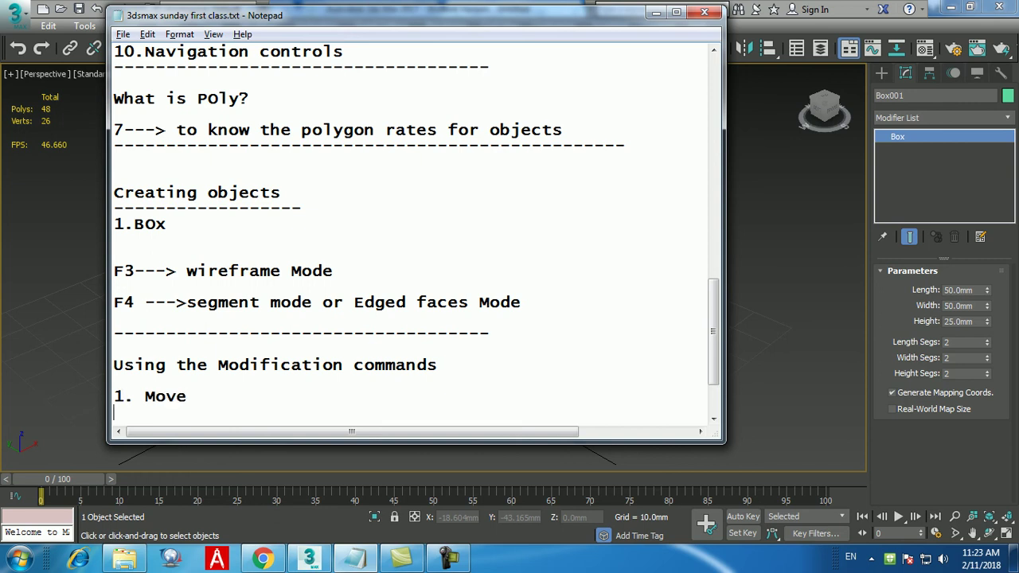
{"action": "type", "text": "2. Rotate"}
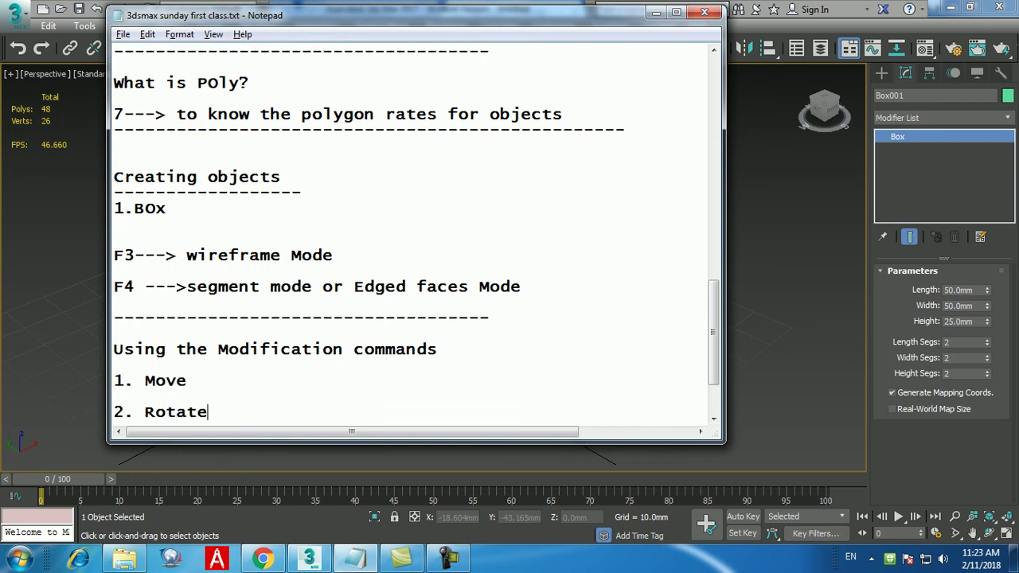
{"action": "key", "text": "Return"}
{"action": "type", "text": "3"}
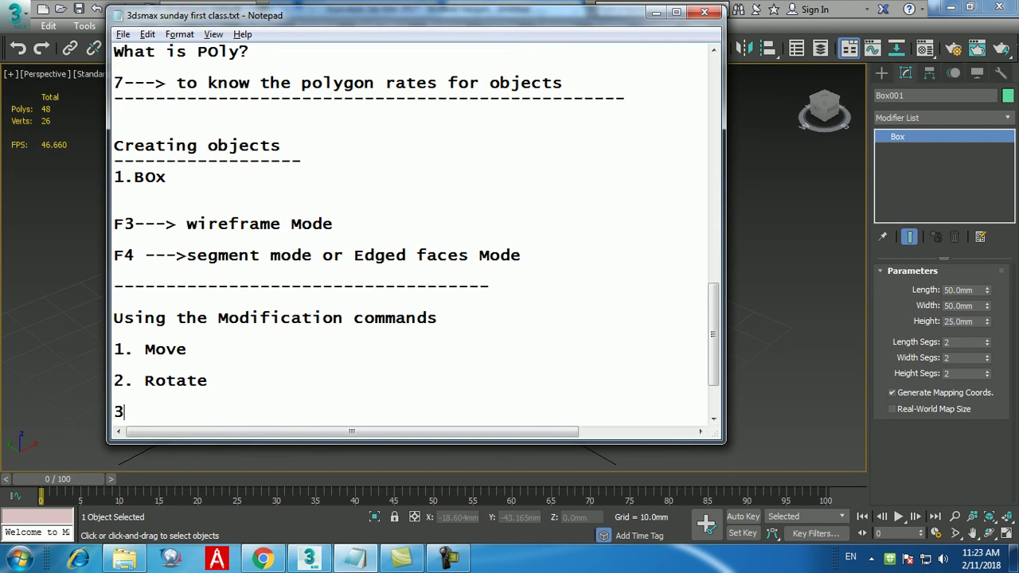
{"action": "type", "text": ". scale"}
- Append arrows with the shortcuts W for Move, E for Rotate and R for scale, and return to 3ds Max
{"action": "left_click", "coordinate": [197, 349]}
{"action": "type", "text": "----"}
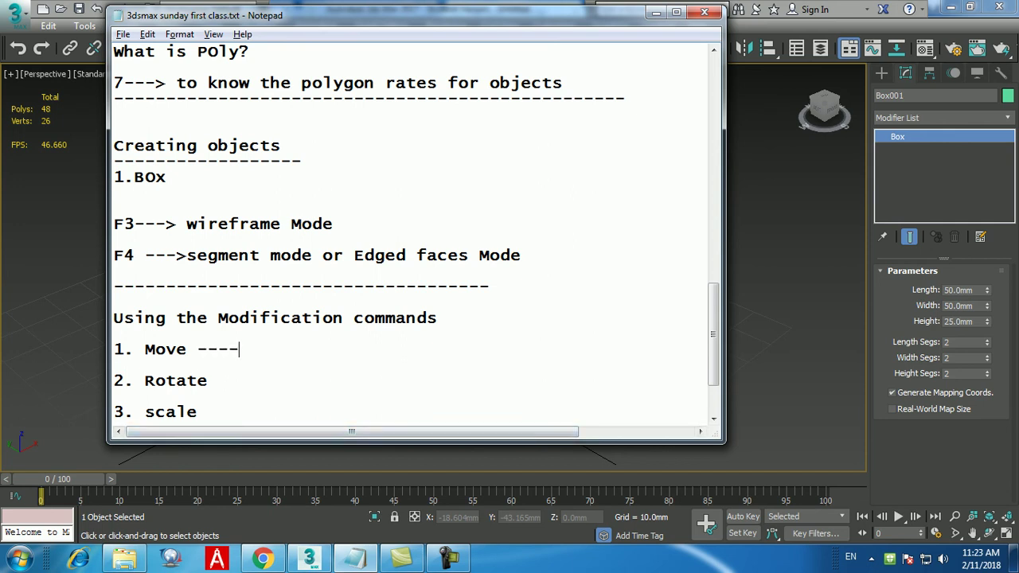
{"action": "type", "text": "> W"}
{"action": "left_click", "coordinate": [218, 380]}
{"action": "type", "text": "----> WE"}
{"action": "key", "text": "BackSpace"}
{"action": "key", "text": "BackSpace"}
{"action": "type", "text": "E"}
{"action": "left_click", "coordinate": [208, 412]}
{"action": "type", "text": "-----> R"}
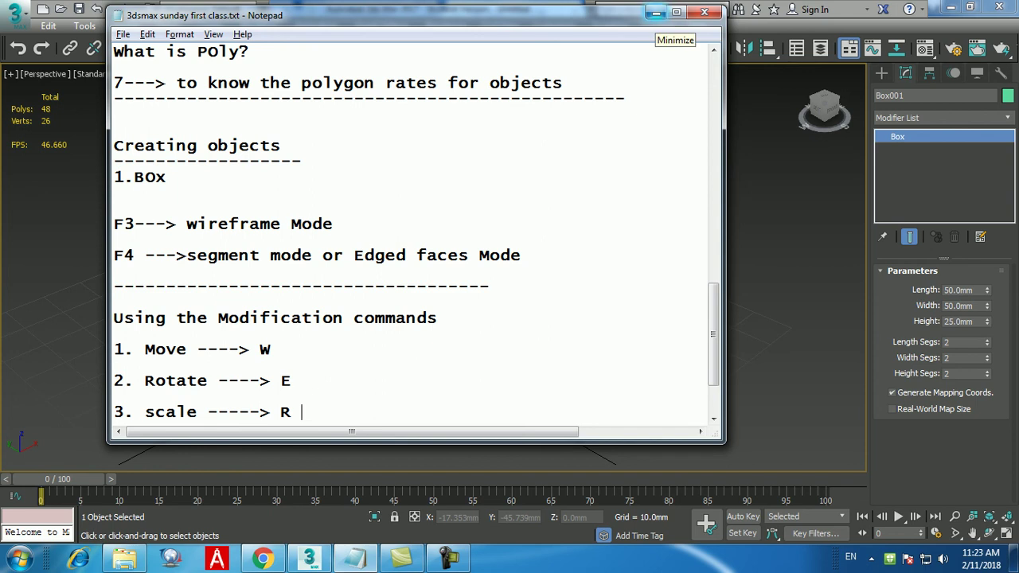
{"action": "left_click", "coordinate": [656, 13]}
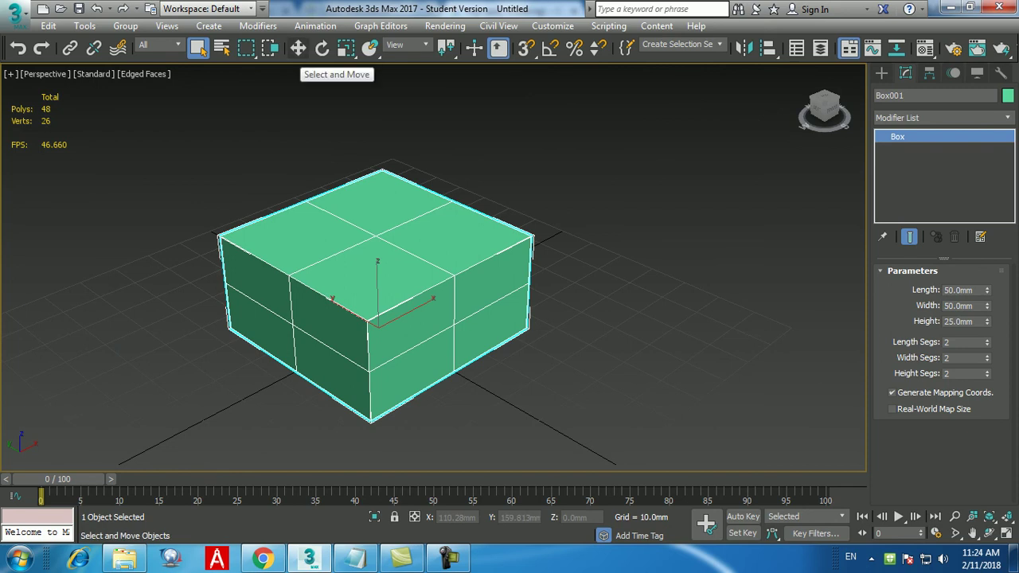
- Activate the Move, Rotate and Uniform Scale tools in turn to show each transform gizmo on the box
{"action": "left_click", "coordinate": [297, 48]}
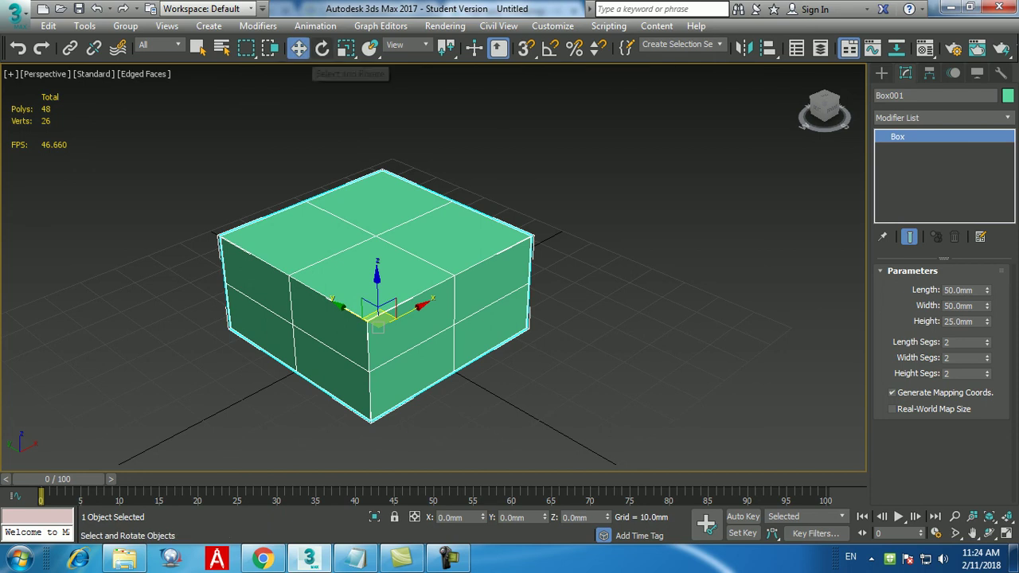
{"action": "left_click", "coordinate": [321, 48]}
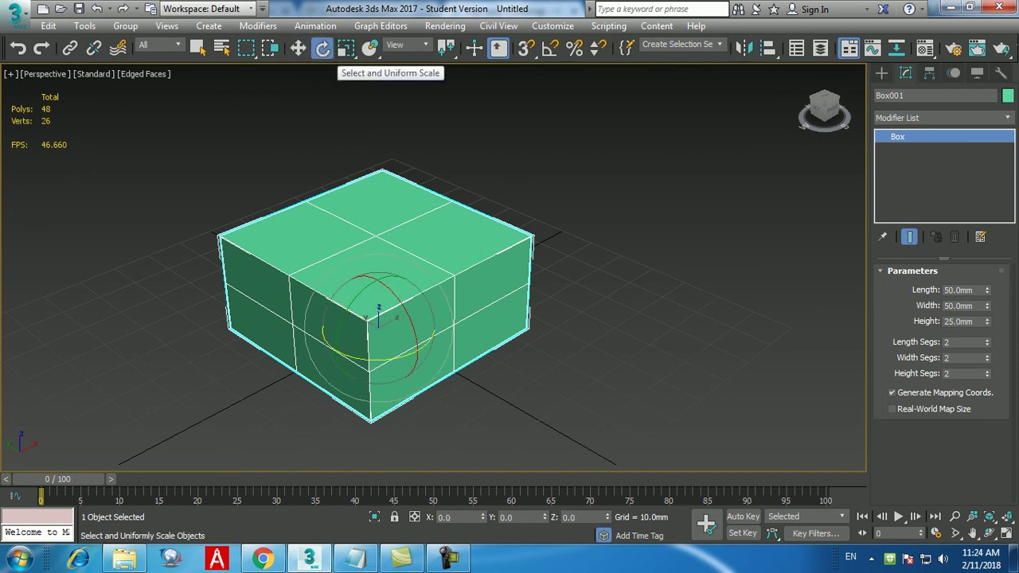
{"action": "left_click", "coordinate": [345, 47]}
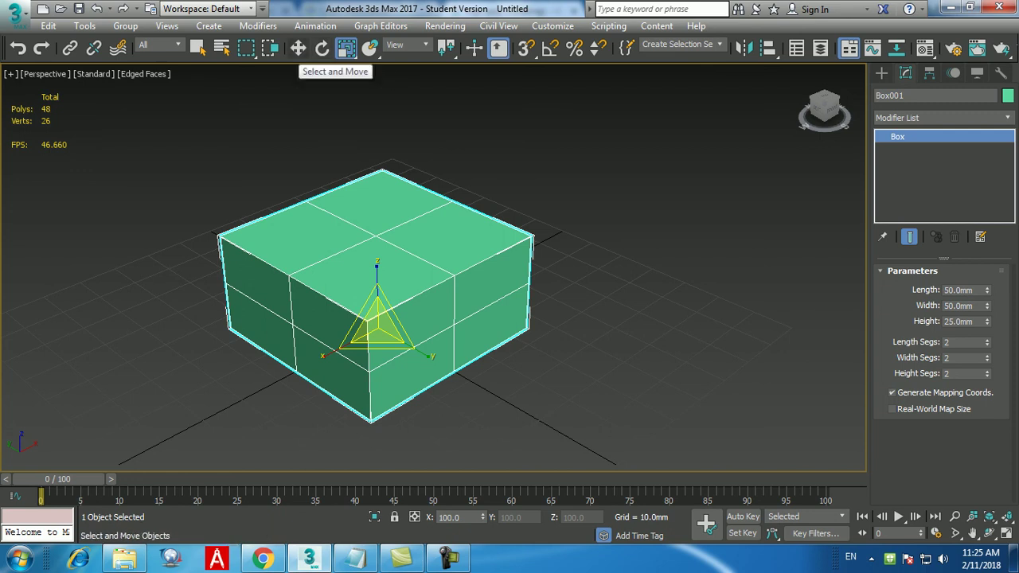
- Move the box to 50 mm on the X axis, and return its X position to 0
{"action": "left_click", "coordinate": [298, 48]}
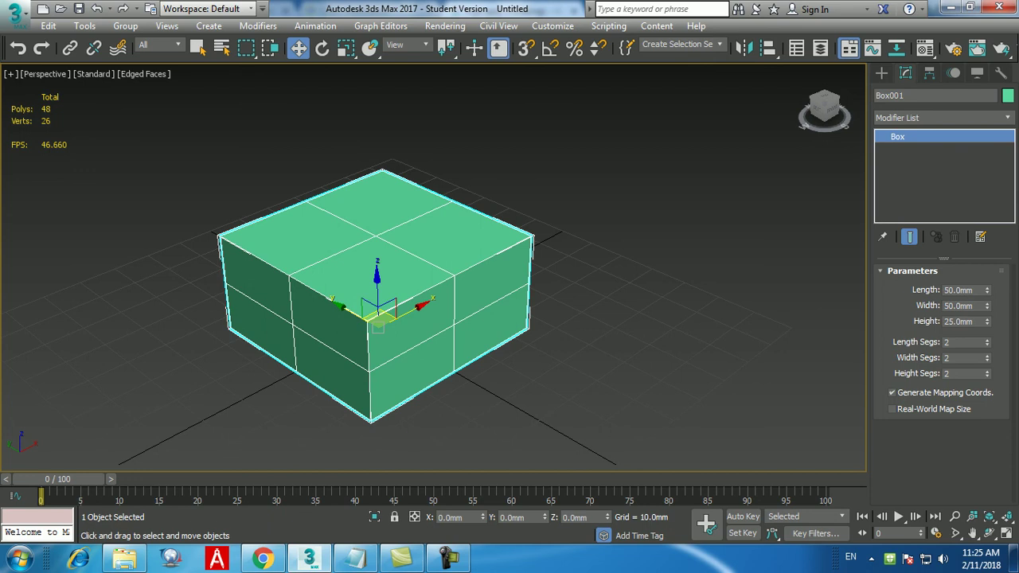
{"action": "left_click", "coordinate": [451, 517]}
{"action": "type", "text": "50"}
{"action": "key", "text": "Return"}
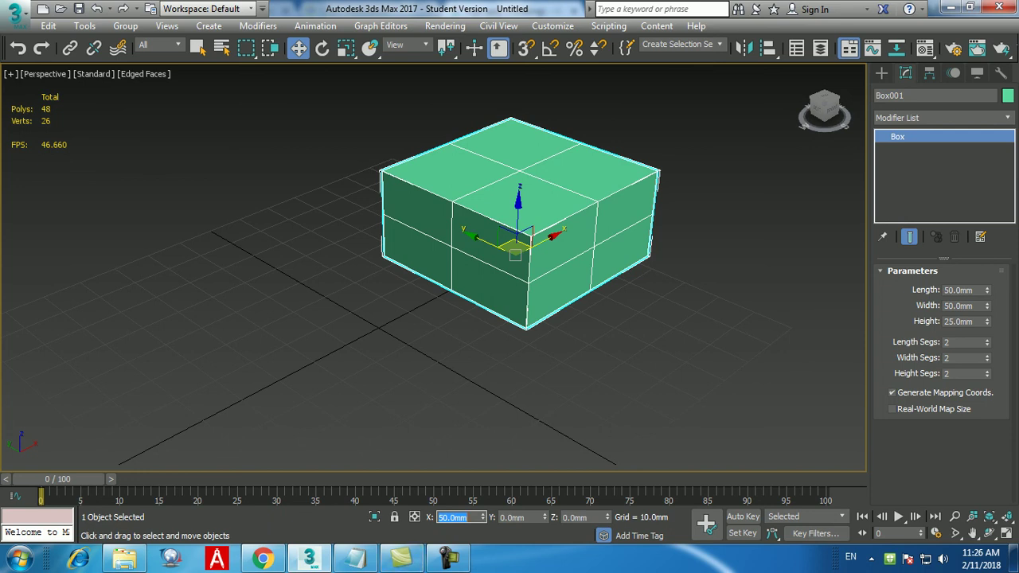
{"action": "type", "text": "0"}
{"action": "key", "text": "Return"}
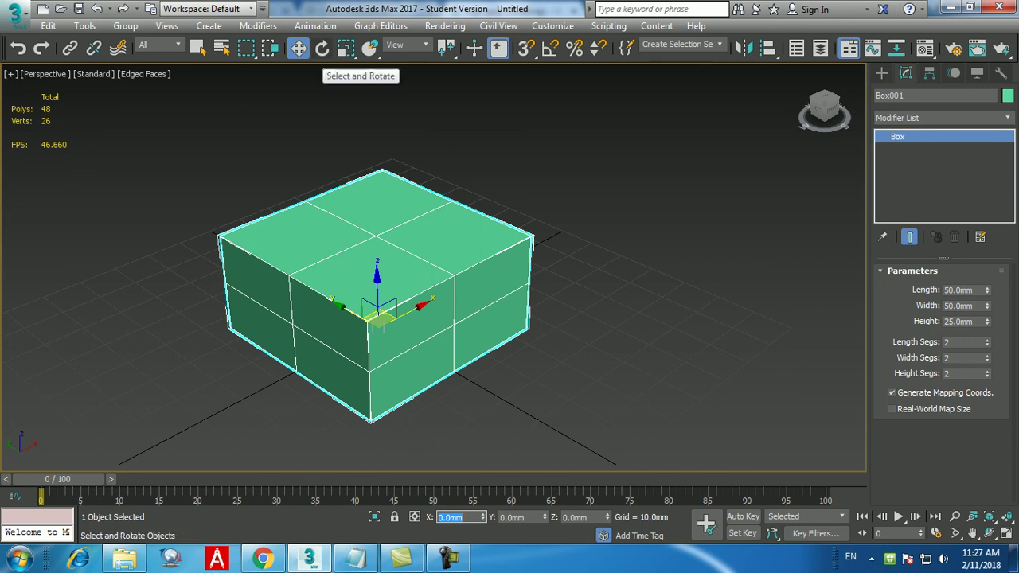
- Rotate the box to 45 degrees about the Y axis, and reset its Y rotation to 0
{"action": "left_click", "coordinate": [322, 48]}
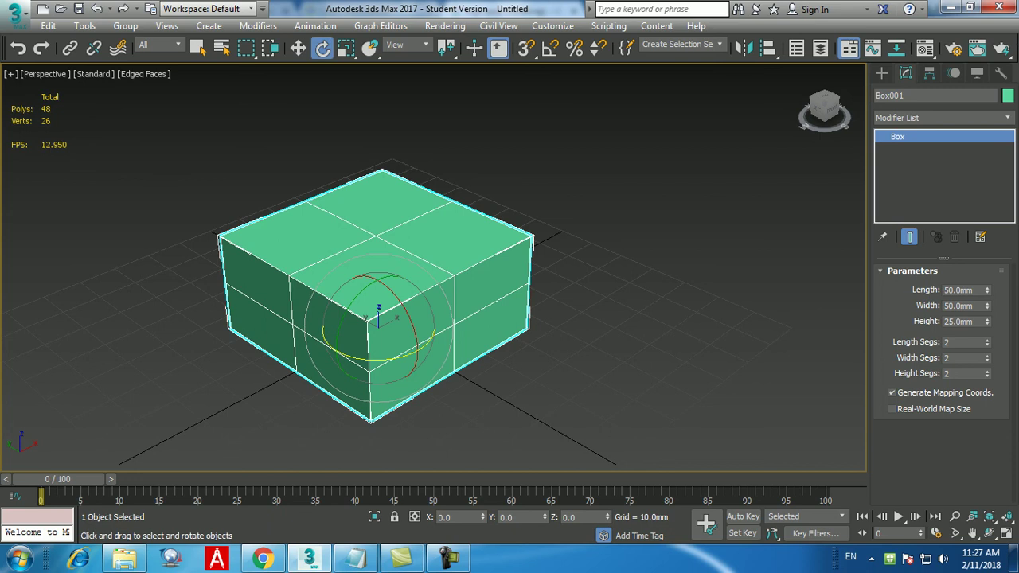
{"action": "left_click", "coordinate": [506, 518]}
{"action": "type", "text": "45"}
{"action": "key", "text": "Return"}
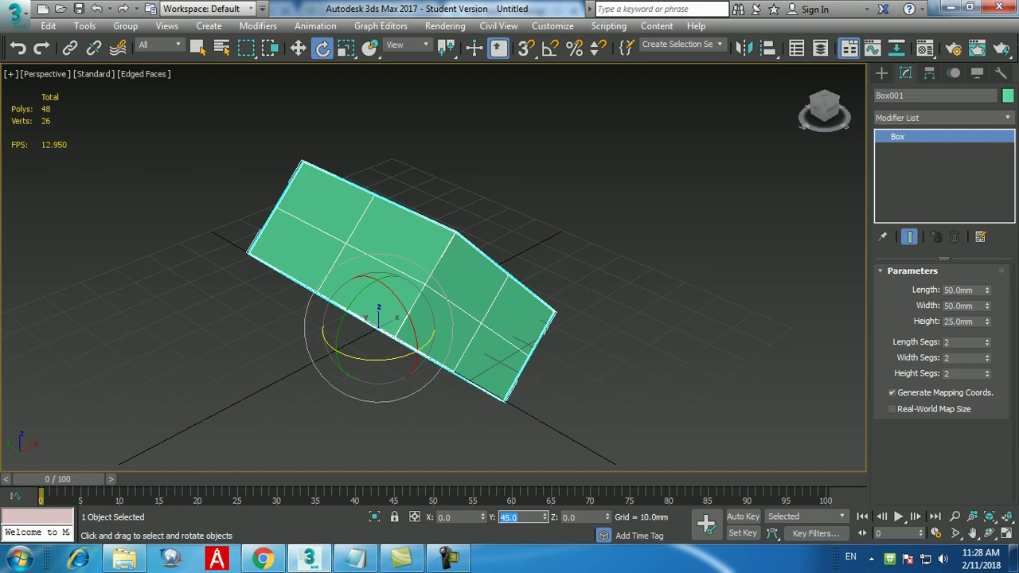
{"action": "type", "text": "0"}
{"action": "key", "text": "Return"}
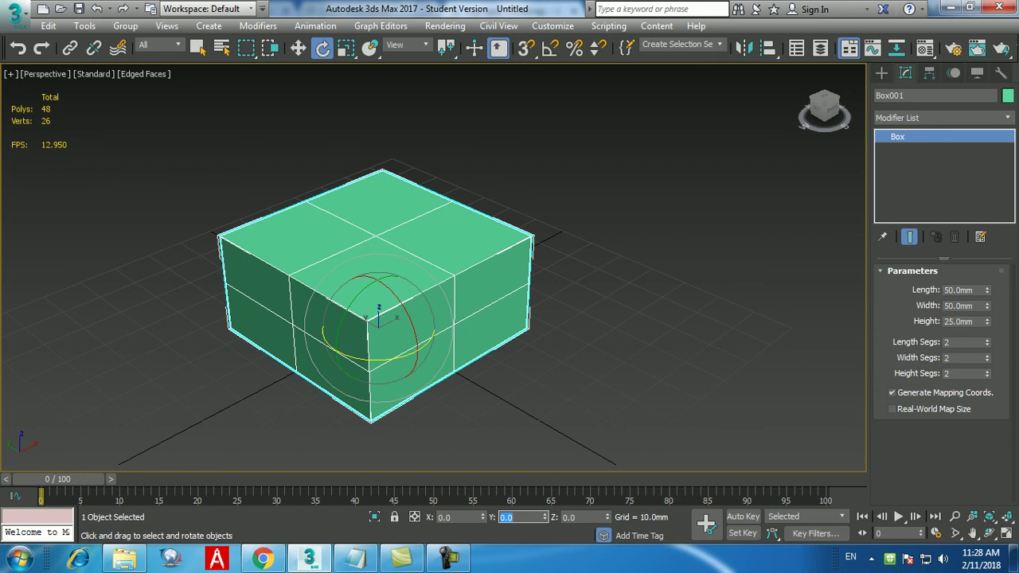
- Activate the Move tool, and add the heading "Using the copy option" with a dashed underline at the end of the Notepad notes
{"action": "left_click", "coordinate": [298, 48]}
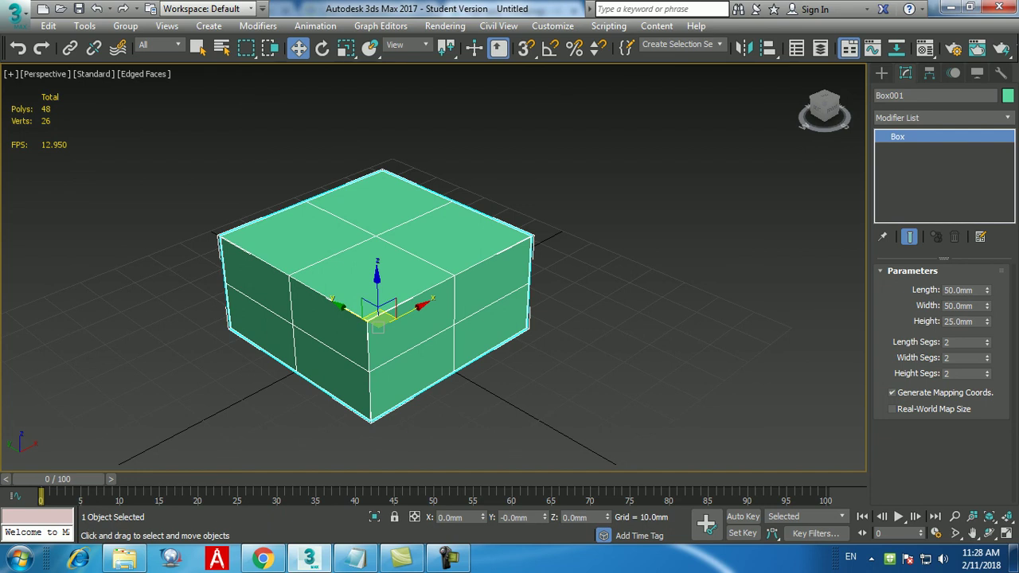
{"action": "left_click", "coordinate": [355, 558]}
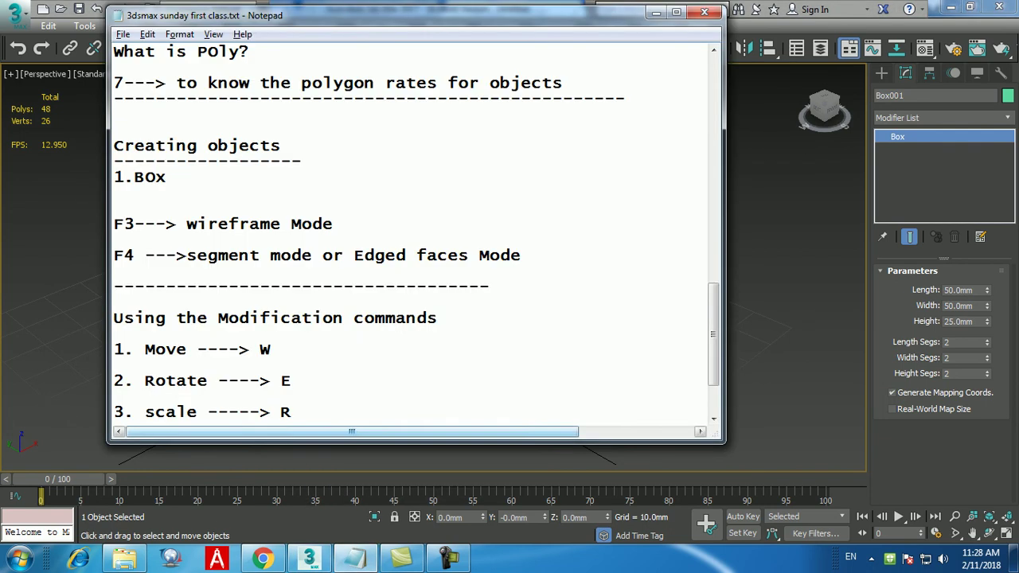
{"action": "key", "text": "Return"}
{"action": "key", "text": "Return"}
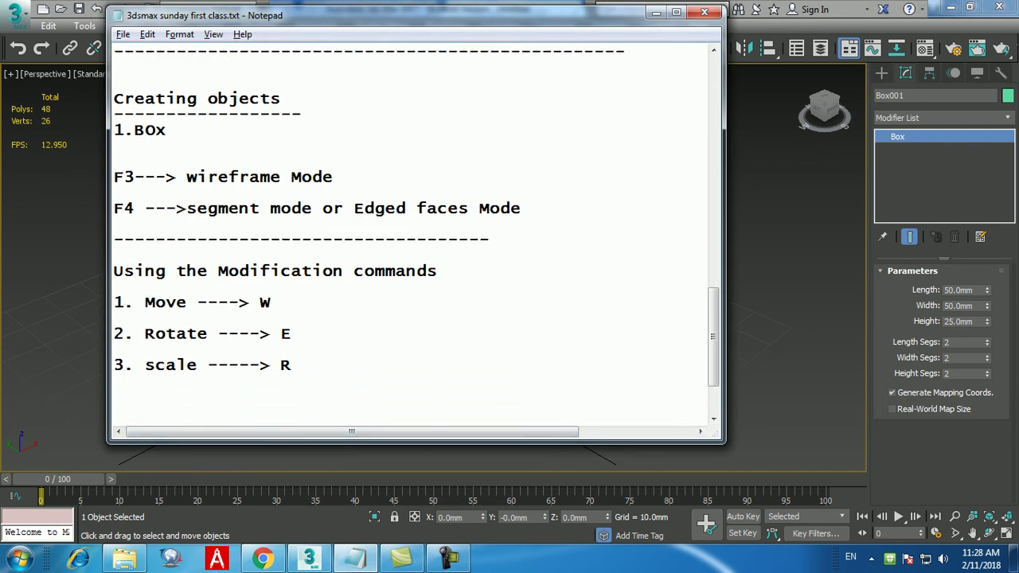
{"action": "type", "text": "Using the cop"}
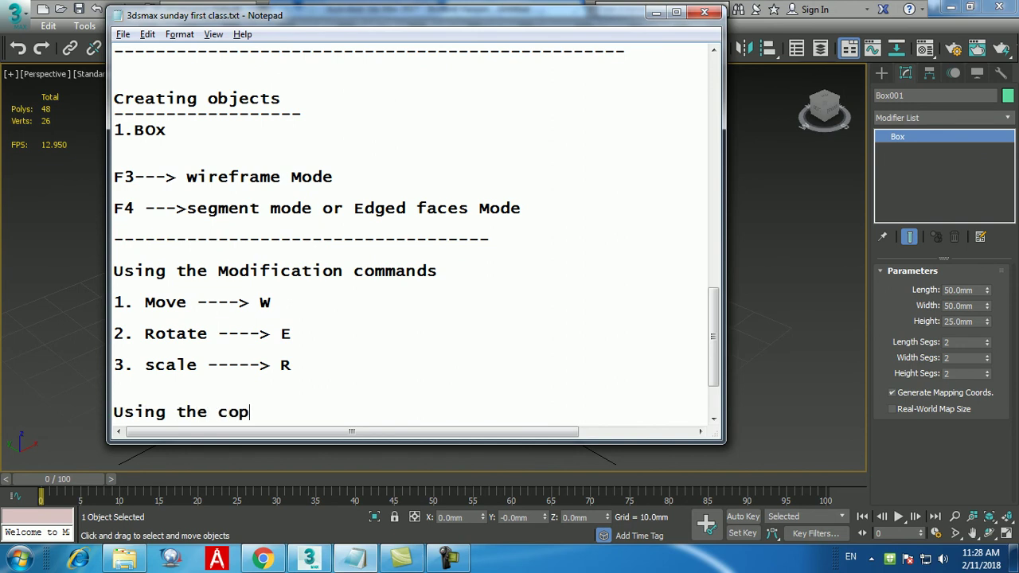
{"action": "type", "text": "y option"}
{"action": "key", "text": "Return"}
{"action": "type", "text": "------------------------"}
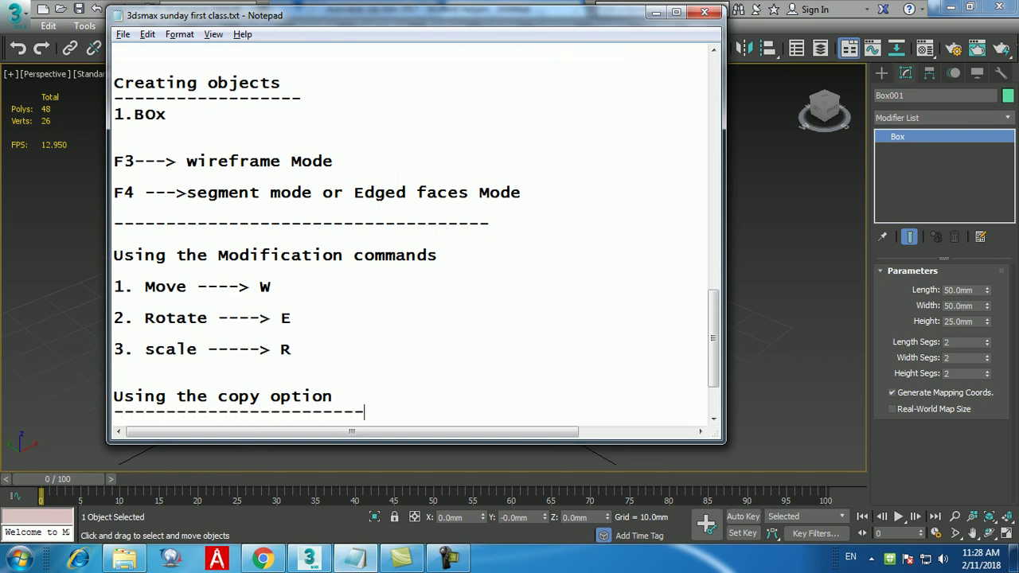
{"action": "key", "text": "Return"}
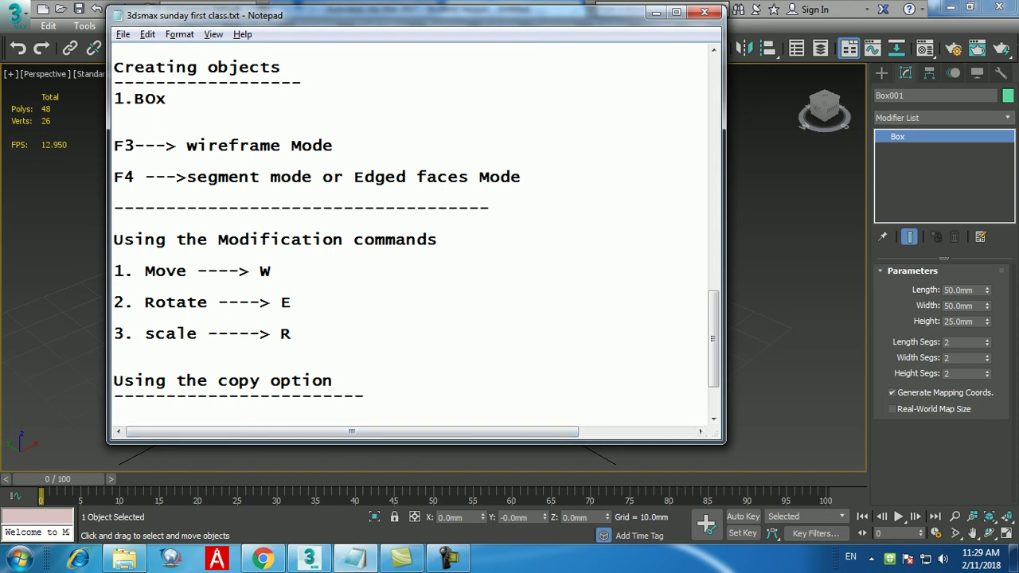
- Switch to 3ds Max and clone the box along the X axis as 4 copies spaced about 63 mm apart
{"action": "left_click", "coordinate": [309, 557]}
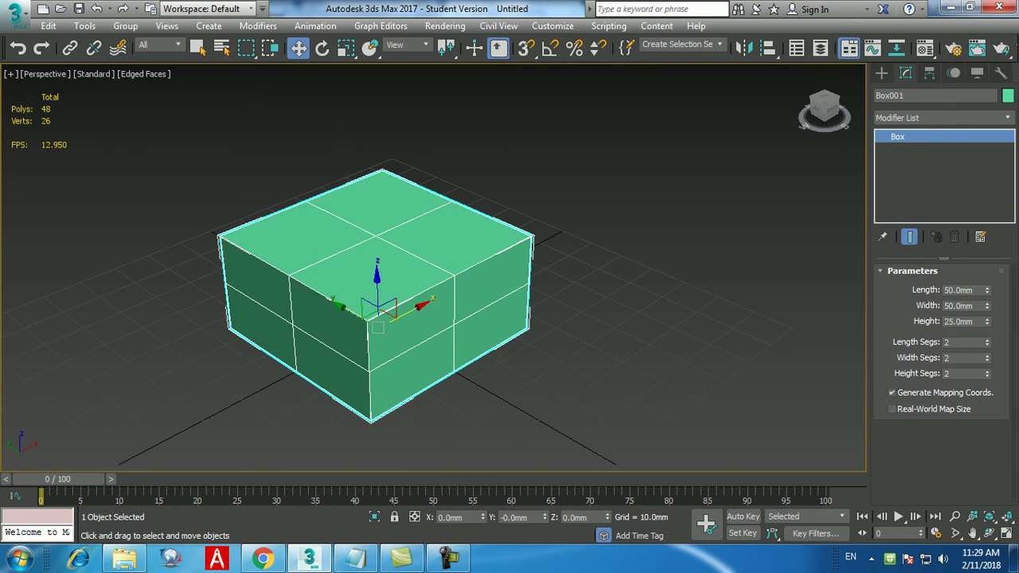
{"action": "key", "text": "ctrl+v"}
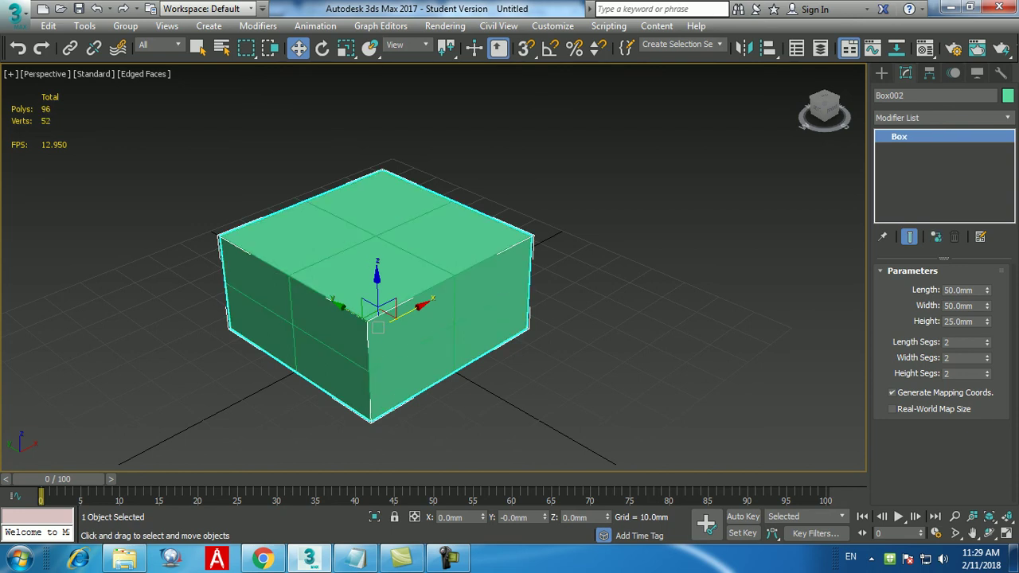
{"action": "left_click_drag", "start_coordinate": [378, 310], "coordinate": [550, 222]}
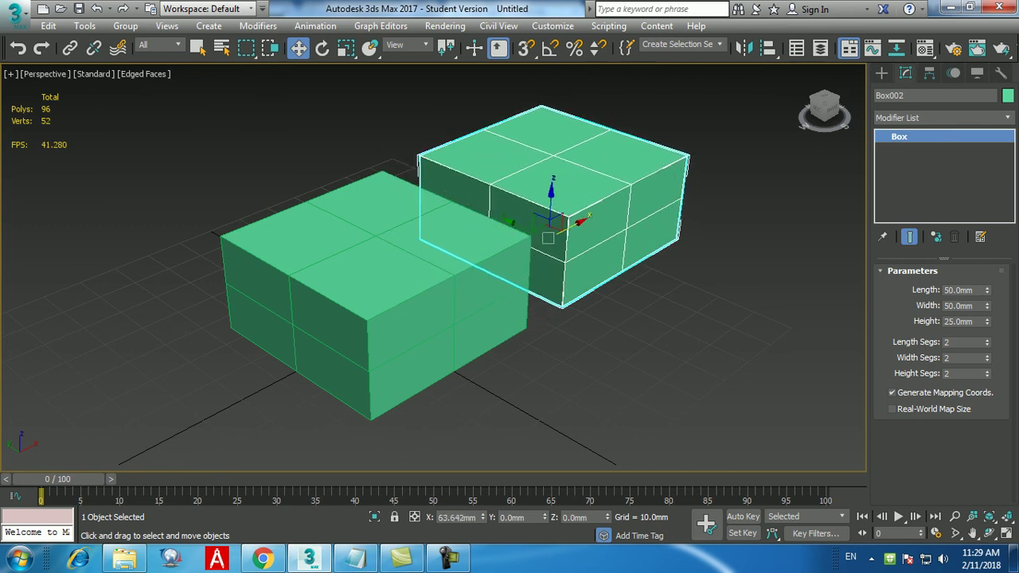
{"action": "left_click_drag", "start_coordinate": [550, 221], "coordinate": [549, 221]}
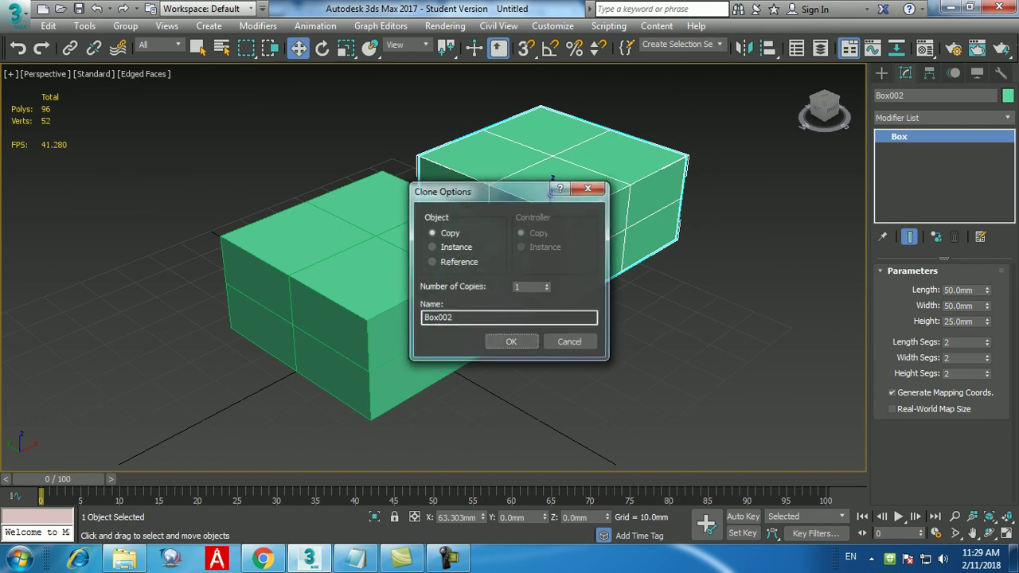
{"action": "left_click_drag", "start_coordinate": [551, 180], "coordinate": [704, 136]}
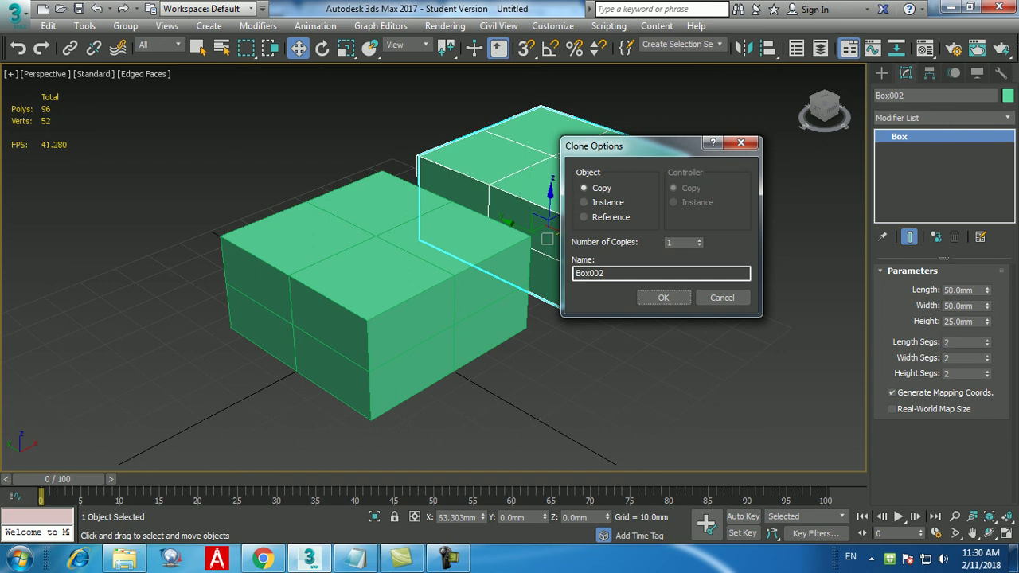
{"action": "left_click", "coordinate": [700, 238]}
{"action": "left_click", "coordinate": [699, 239]}
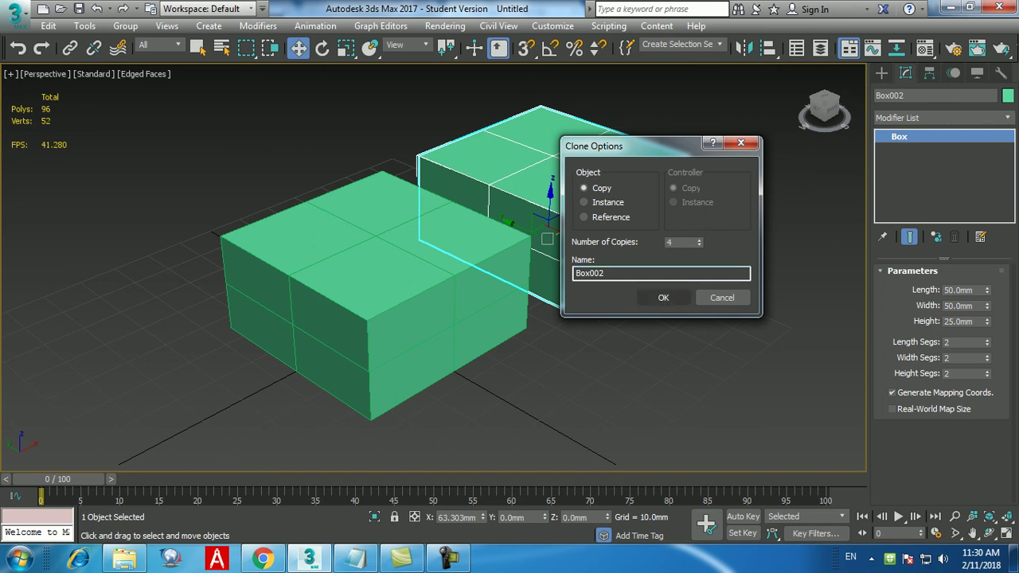
{"action": "left_click", "coordinate": [699, 238]}
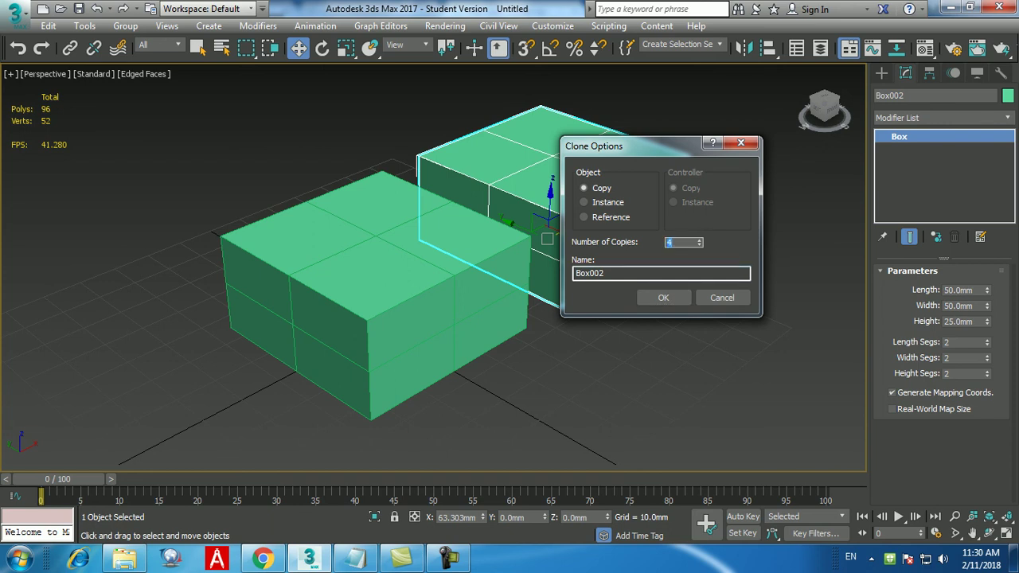
{"action": "left_click", "coordinate": [663, 297]}
- Point out each box in the cloned row in turn, and clear the selection
{"action": "scroll", "coordinate": [433, 267], "scroll_direction": "down", "scroll_amount": 4}
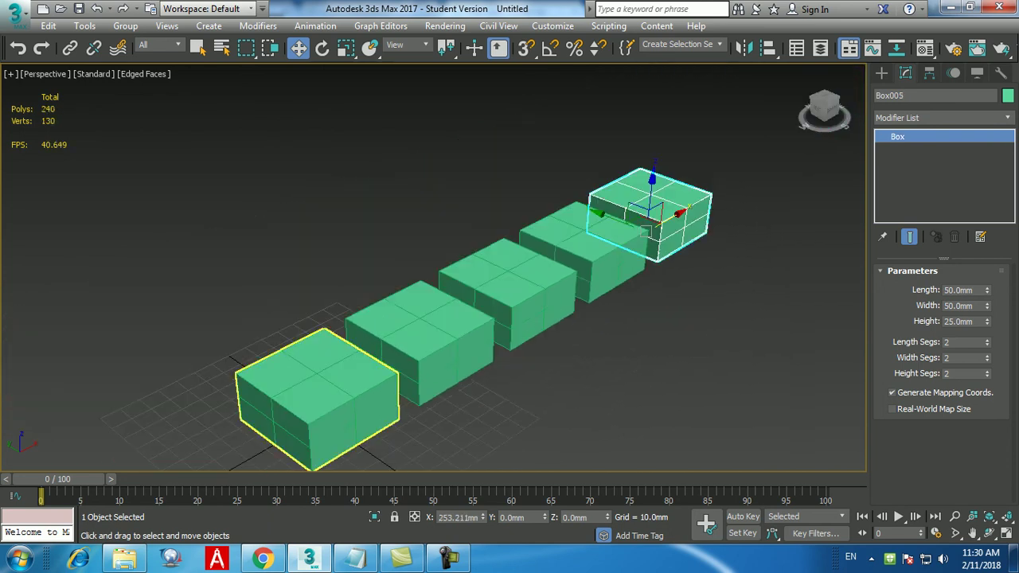
{"action": "left_click", "coordinate": [318, 390]}
{"action": "left_click", "coordinate": [414, 351]}
{"action": "left_click", "coordinate": [505, 312]}
{"action": "left_click", "coordinate": [577, 250]}
{"action": "left_click", "coordinate": [643, 231]}
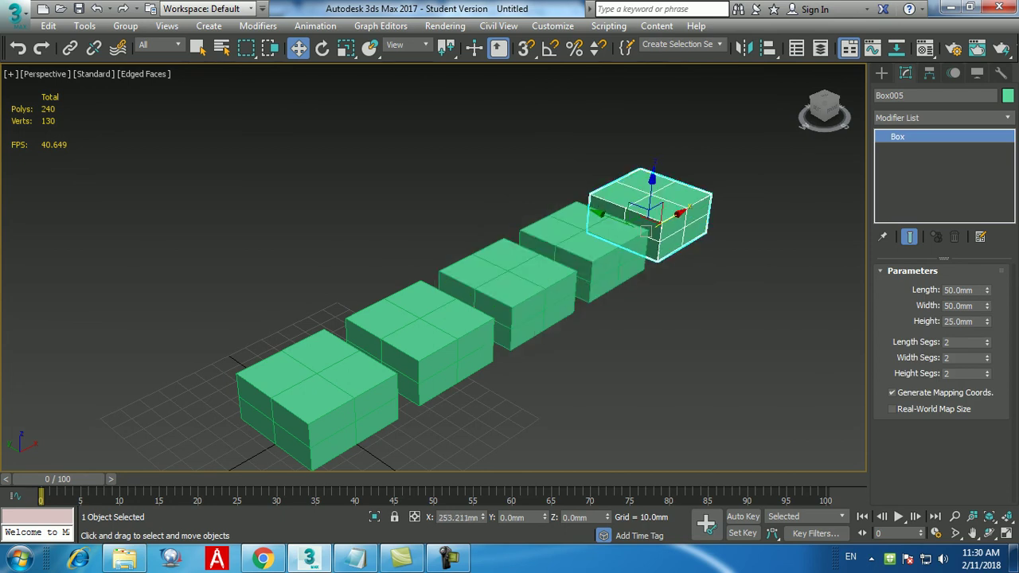
{"action": "key", "text": "ctrl+d"}
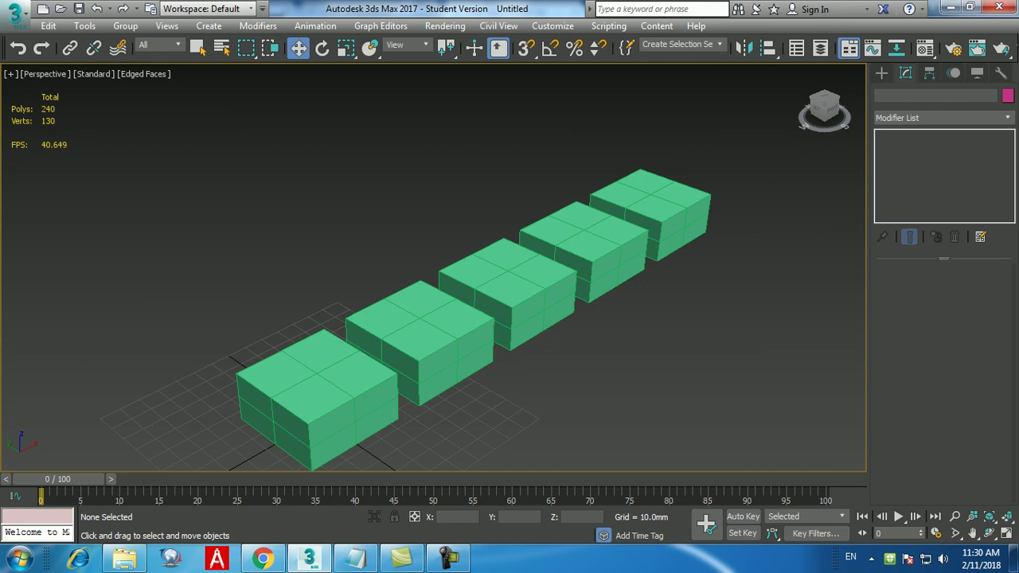
- Undo the cloning back to the single original box
{"action": "left_click", "coordinate": [646, 208]}
{"action": "left_click", "coordinate": [580, 267]}
{"action": "key", "text": "ctrl+z"}
{"action": "key", "text": "ctrl+z"}
{"action": "key", "text": "ctrl+z"}
{"action": "key", "text": "ctrl+z"}
{"action": "key", "text": "ctrl+z"}
{"action": "key", "text": "ctrl+z"}
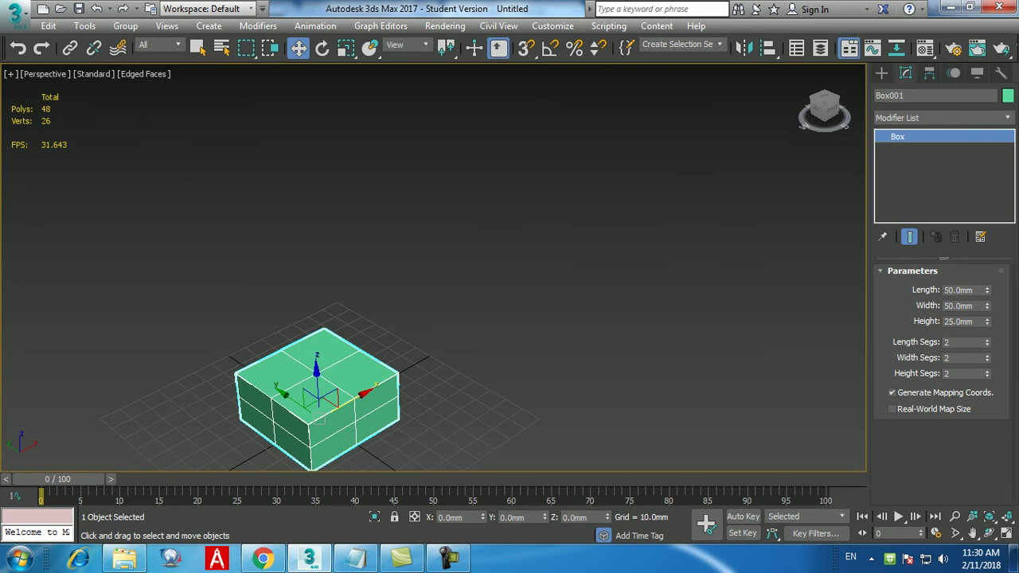
- Add the lines "ctrl-z ---> undo" and "ctrl-y ---> Redo" below the scale entry in the Notepad notes, and return to 3ds Max
{"action": "left_click", "coordinate": [355, 557]}
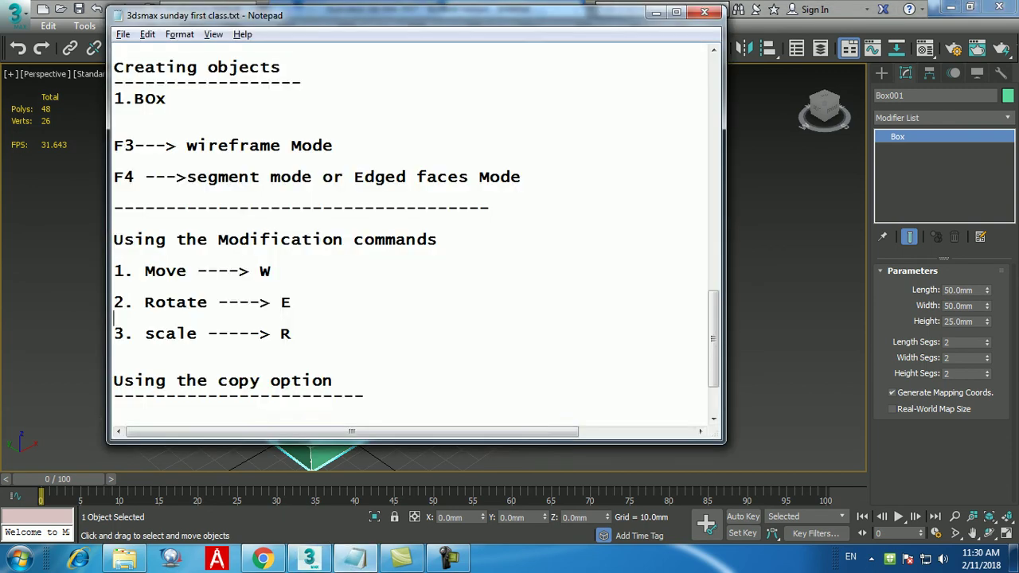
{"action": "key", "text": "Return"}
{"action": "key", "text": "Return"}
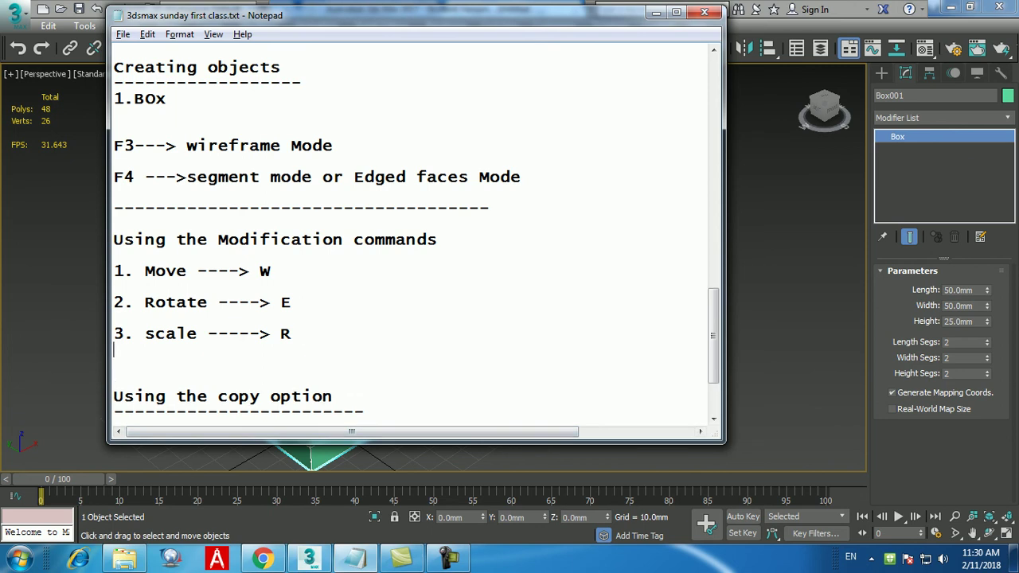
{"action": "type", "text": "ctrl-z"}
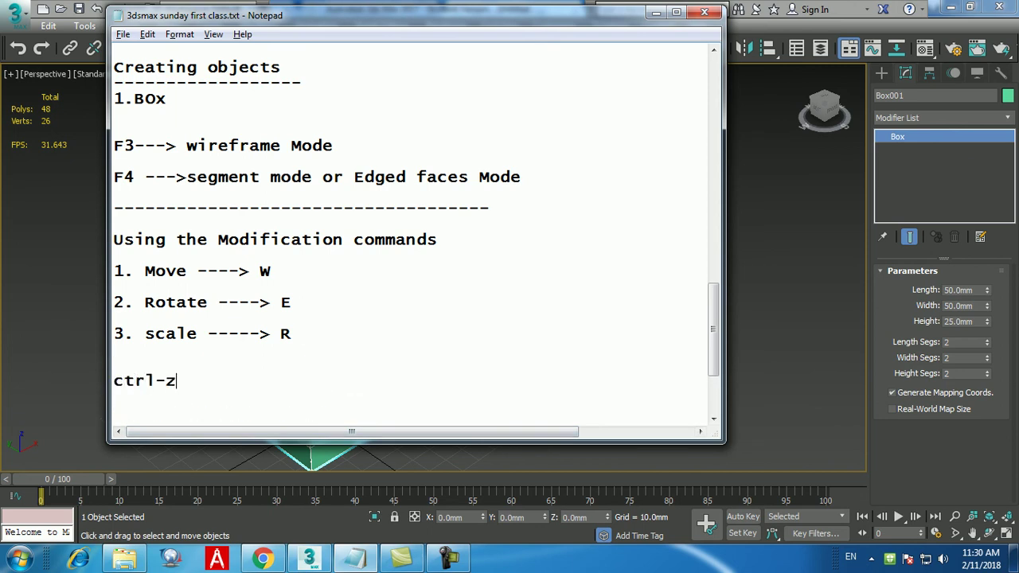
{"action": "type", "text": " ---> undo"}
{"action": "key", "text": "Return"}
{"action": "type", "text": "c"}
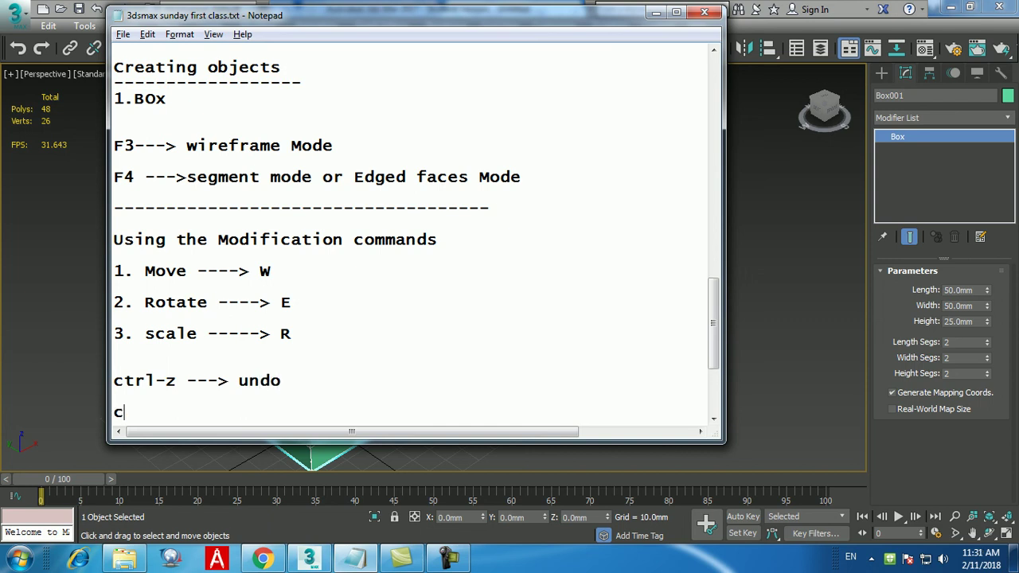
{"action": "type", "text": "trl-y ---> Redo"}
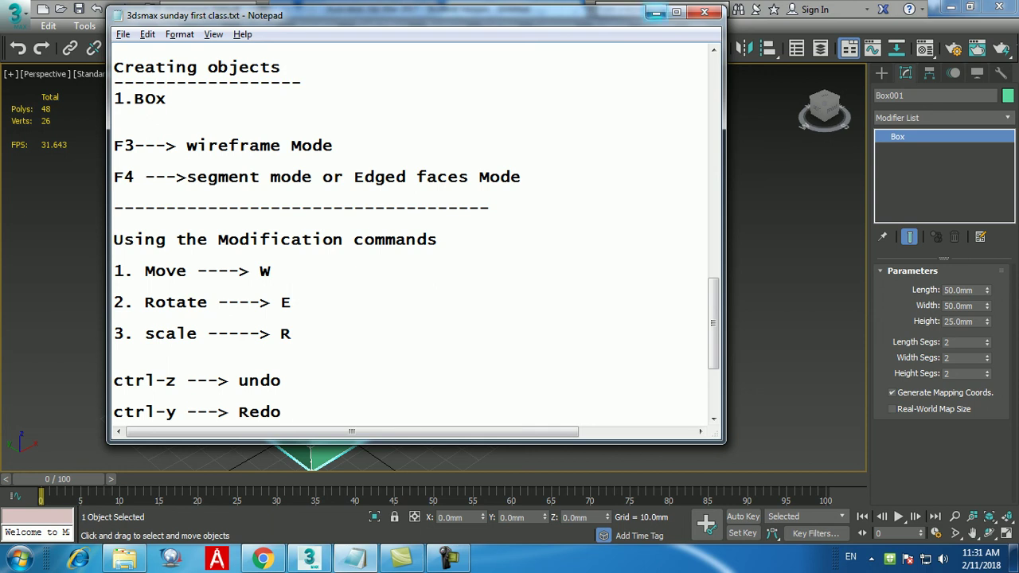
{"action": "left_click", "coordinate": [656, 12]}
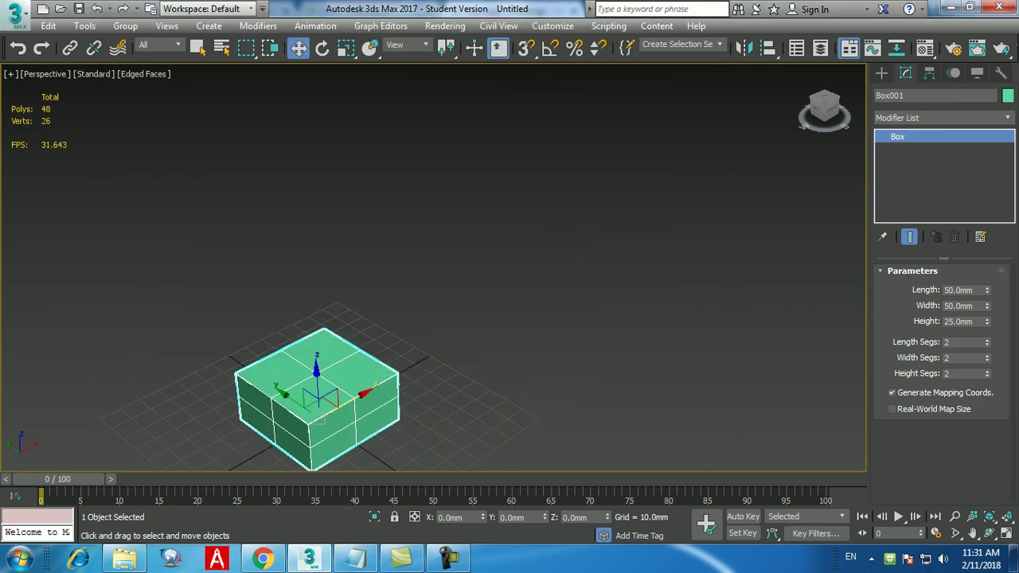
- Set the Scene Undo levels to 500 in the general preferences
{"action": "left_click", "coordinate": [14, 15]}
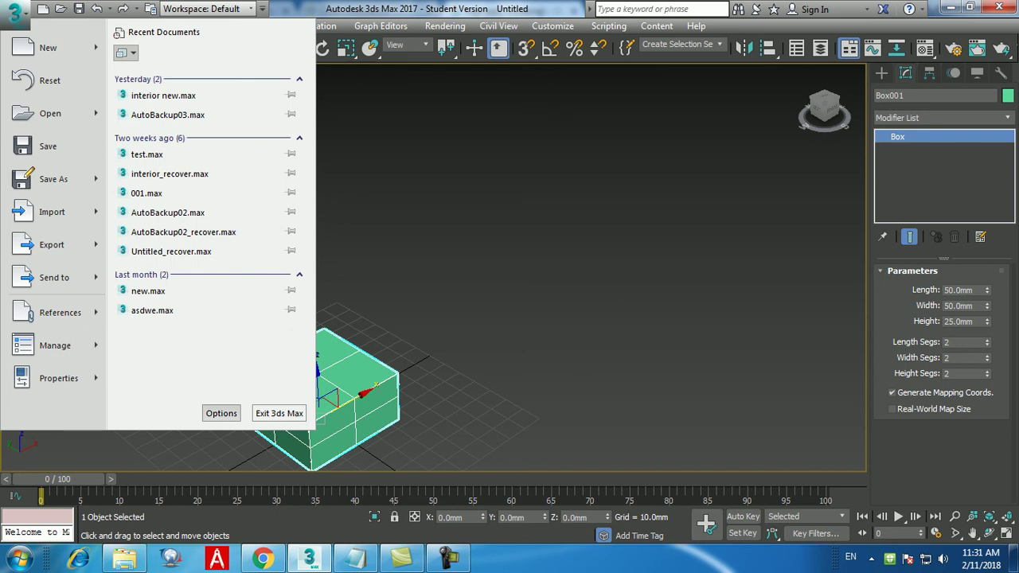
{"action": "left_click", "coordinate": [221, 413]}
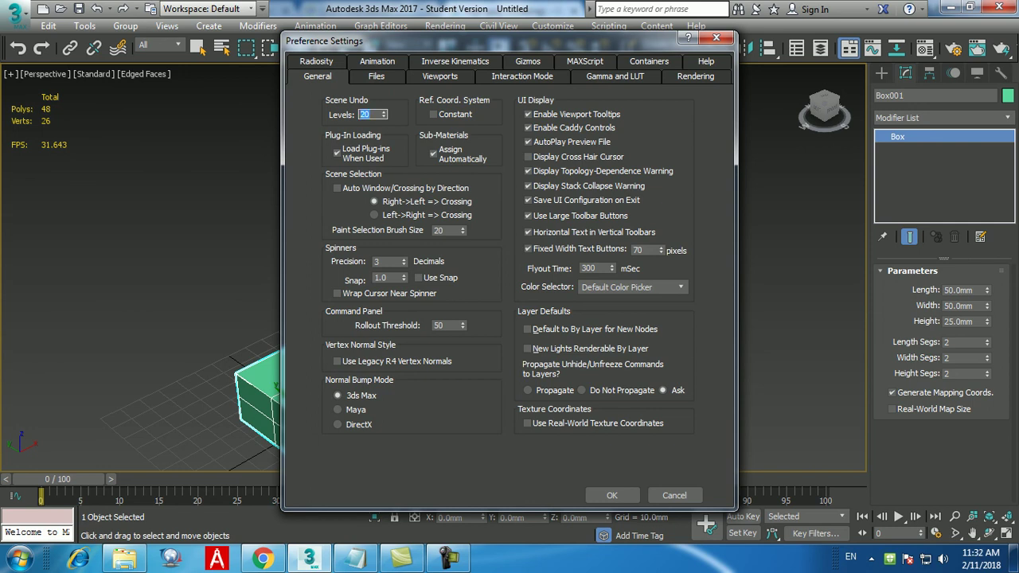
{"action": "type", "text": "500"}
{"action": "key", "text": "Return"}
{"action": "key", "text": "Tab"}
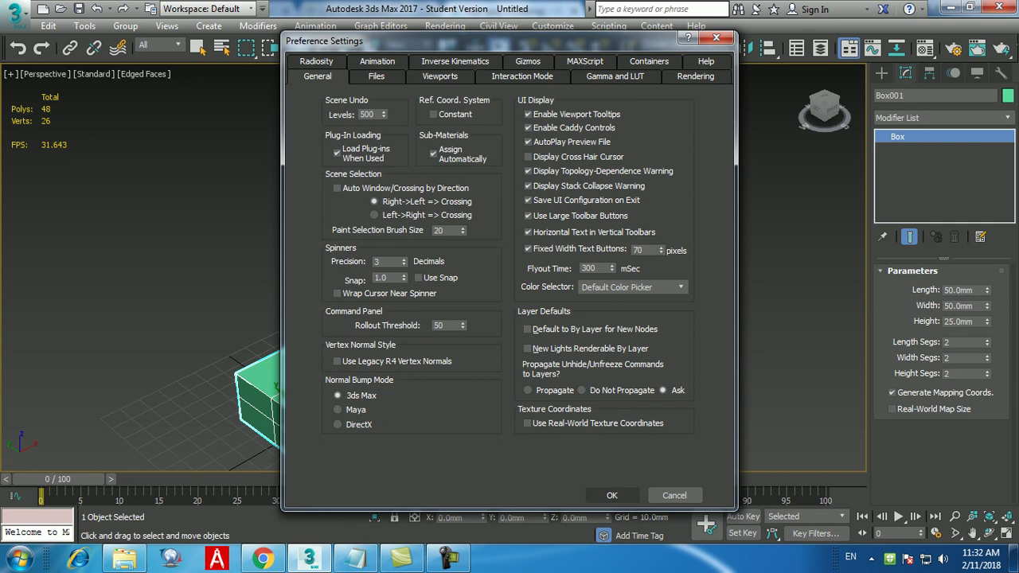
{"action": "left_click", "coordinate": [611, 495]}
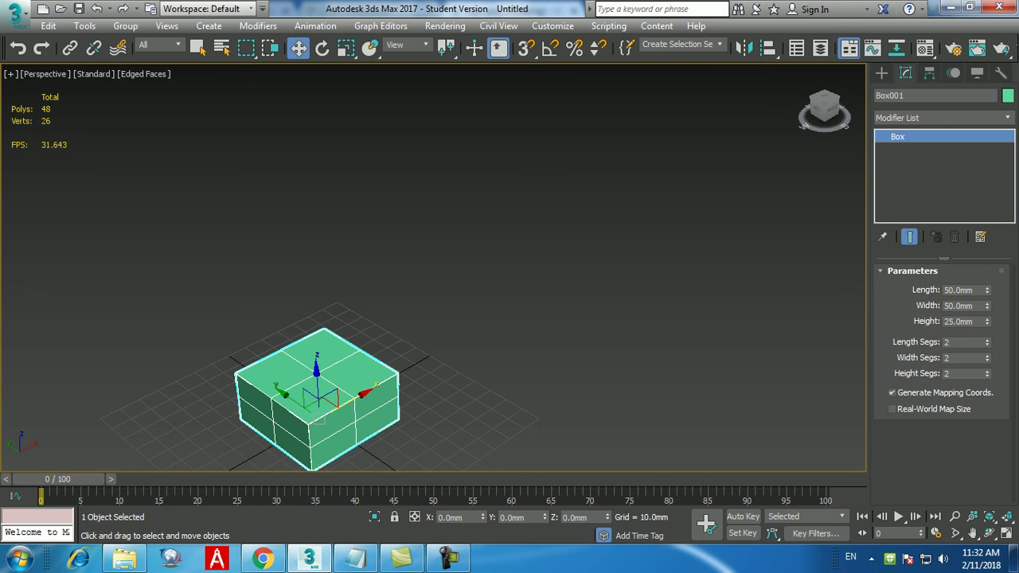
- Review the Scene Undo levels in the general preferences and close the settings
{"action": "left_click", "coordinate": [15, 16]}
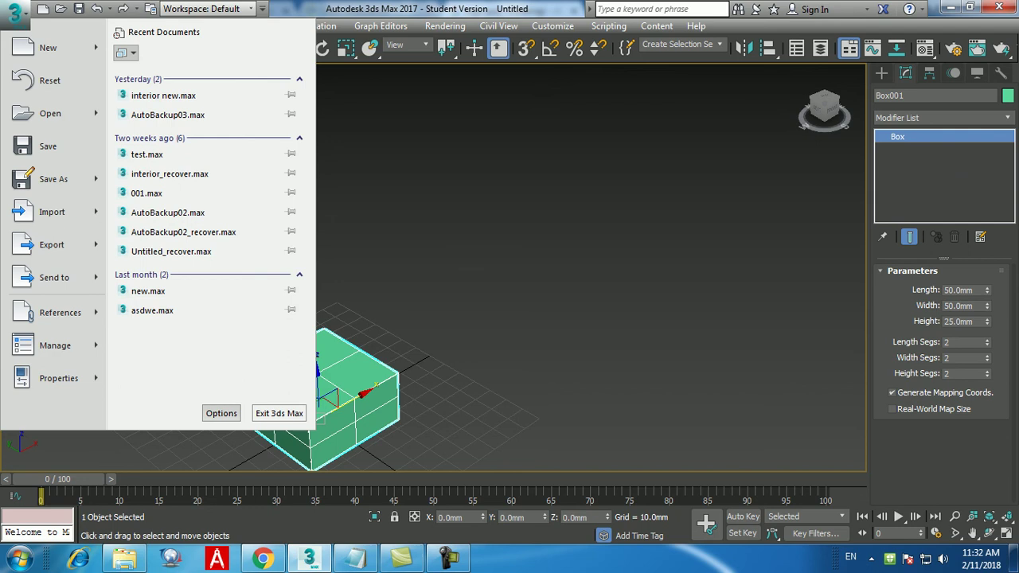
{"action": "left_click", "coordinate": [222, 414]}
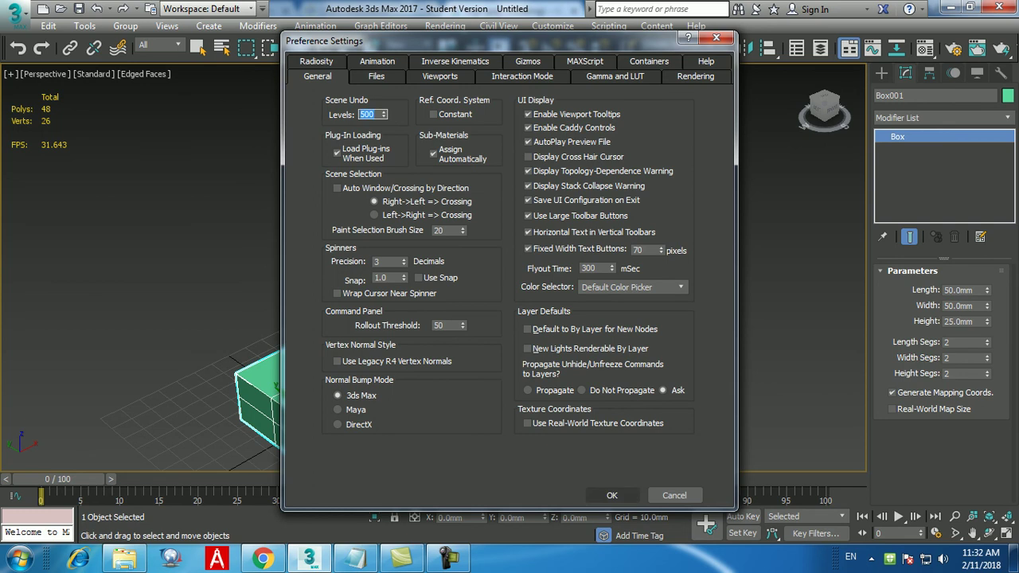
{"action": "left_click", "coordinate": [612, 495]}
{"action": "middle_click_drag", "start_coordinate": [316, 398], "coordinate": [346, 338]}
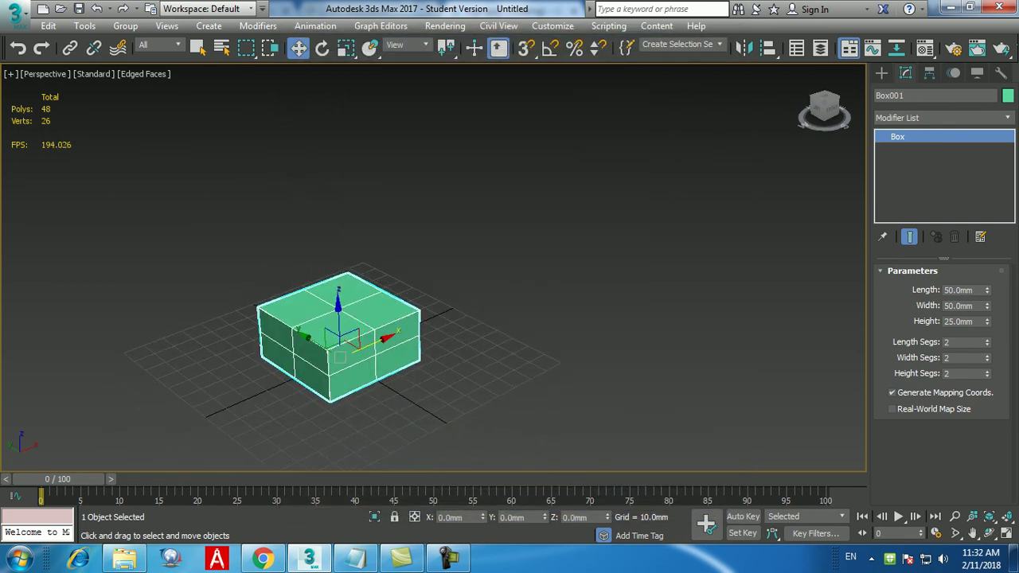
{"action": "left_click_drag", "start_coordinate": [340, 356], "coordinate": [433, 317], "text": "shift"}
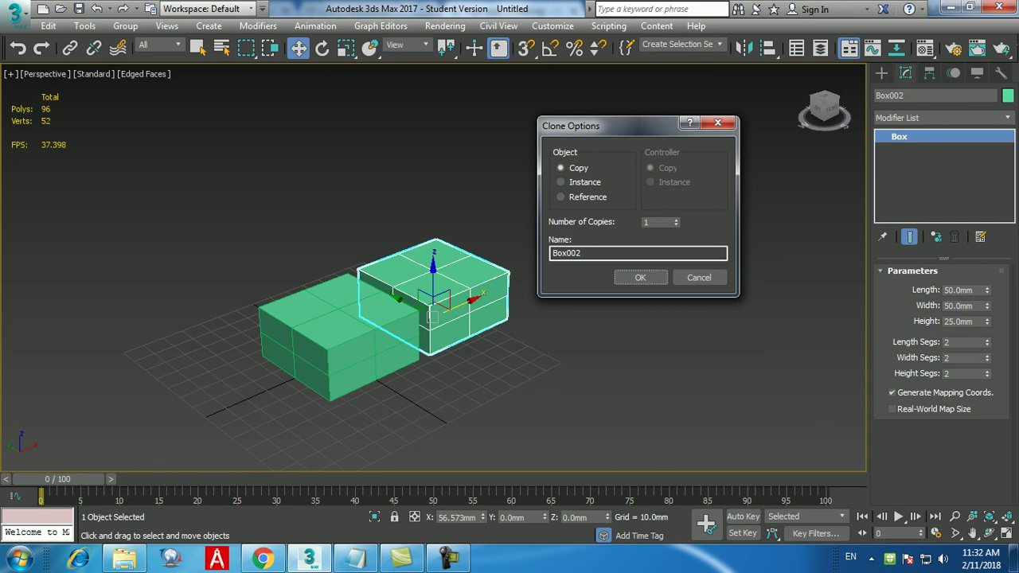
{"action": "left_click", "coordinate": [699, 277]}
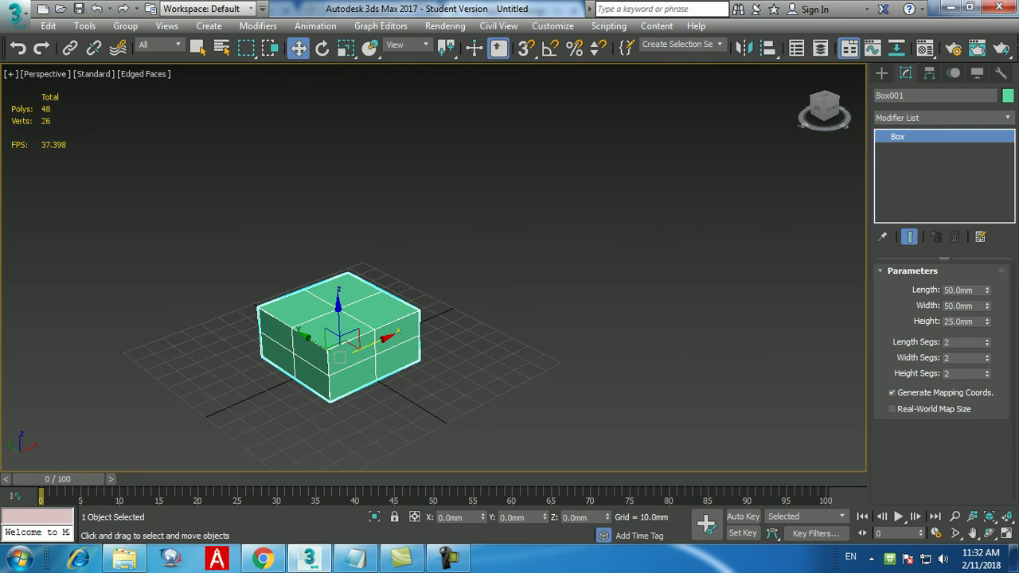
- Create a one-dimensional array of 4 boxes from the original as Copy objects, with an incremental X move of 55 mm
{"action": "left_click", "coordinate": [605, 239]}
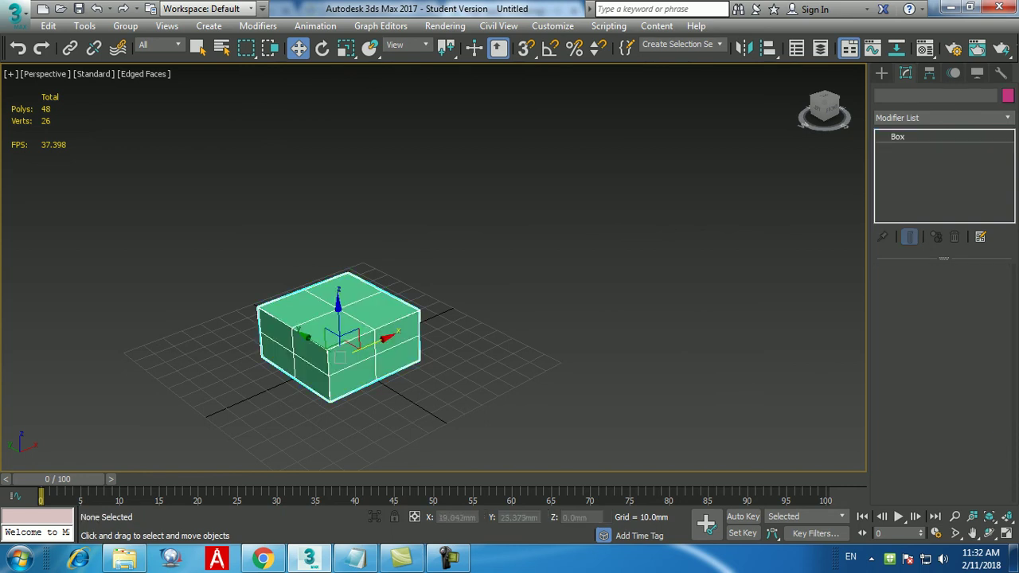
{"action": "left_click", "coordinate": [342, 350]}
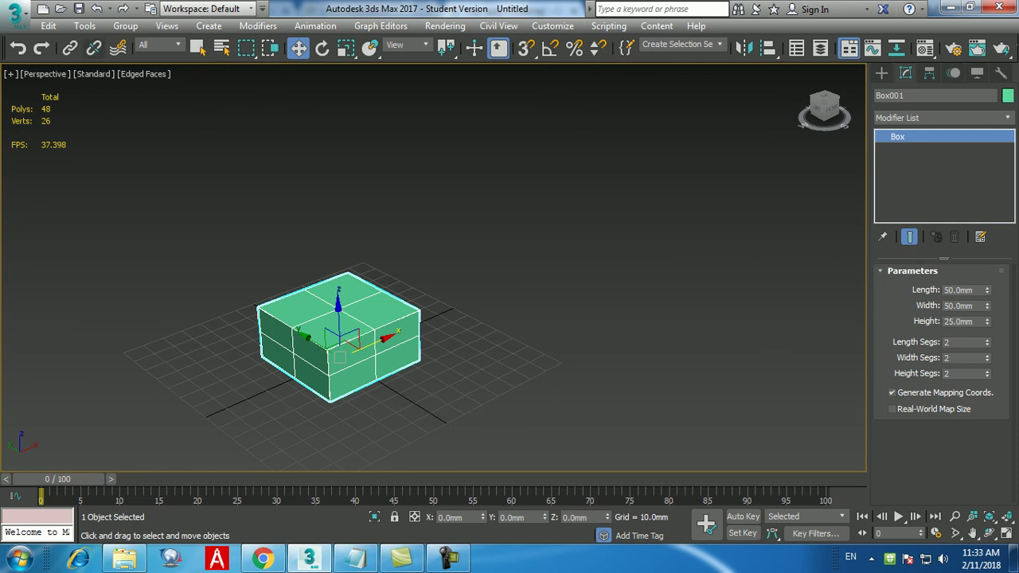
{"action": "left_click", "coordinate": [84, 25]}
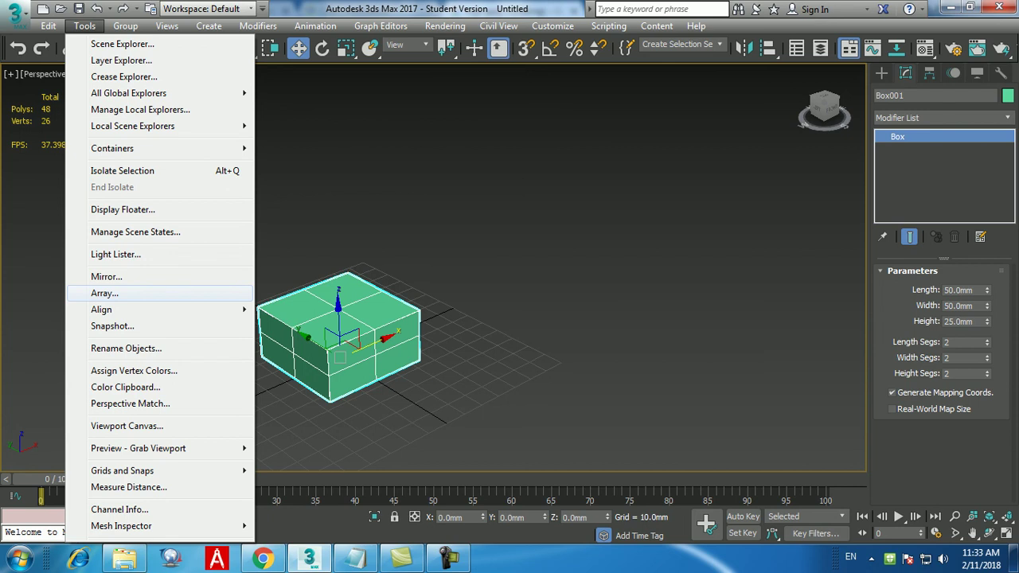
{"action": "left_click", "coordinate": [104, 293]}
{"action": "left_click_drag", "start_coordinate": [318, 145], "coordinate": [460, 67]}
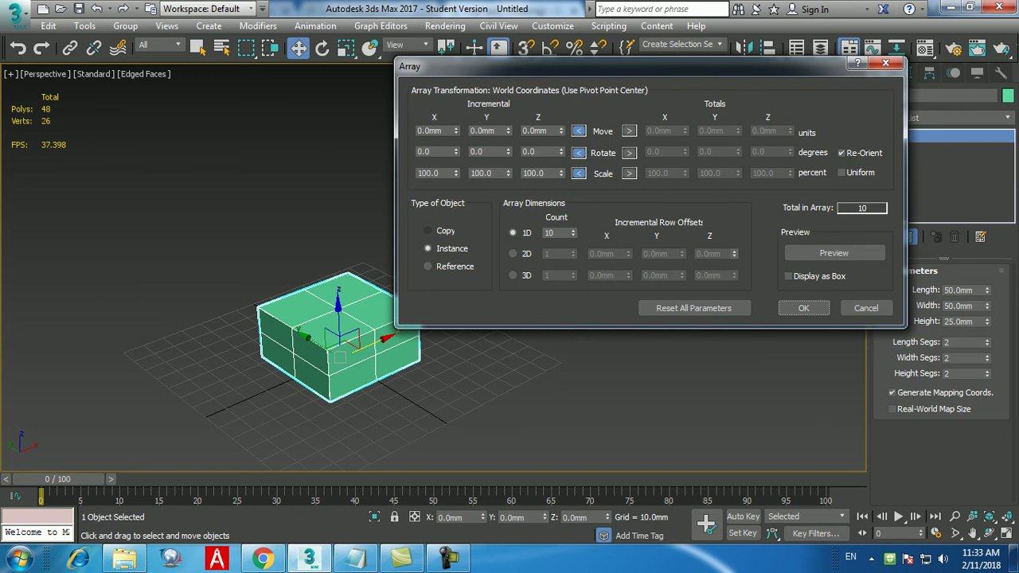
{"action": "left_click", "coordinate": [429, 231]}
{"action": "double_click", "coordinate": [549, 233]}
{"action": "type", "text": "4"}
{"action": "left_click", "coordinate": [430, 130]}
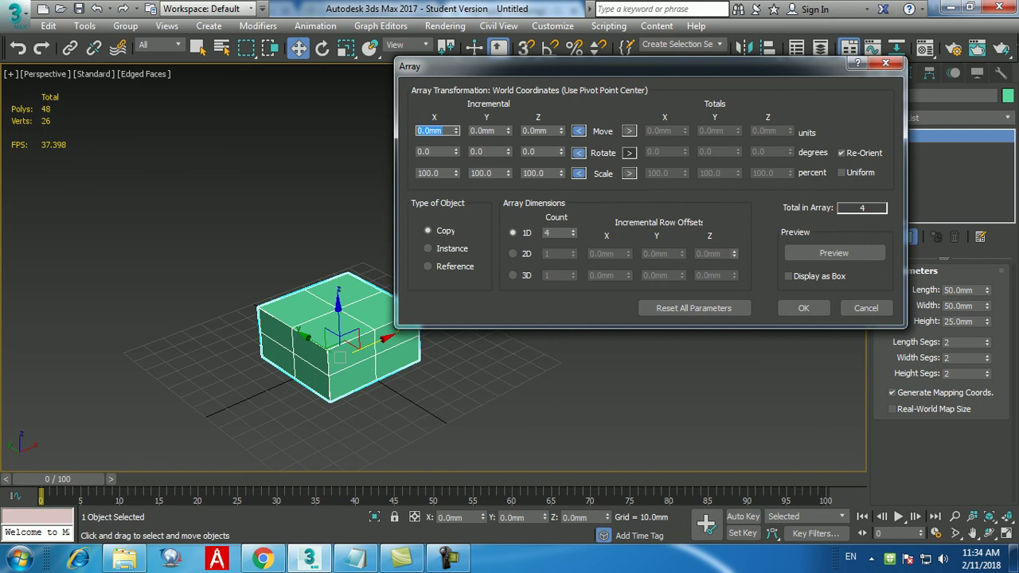
{"action": "type", "text": "55"}
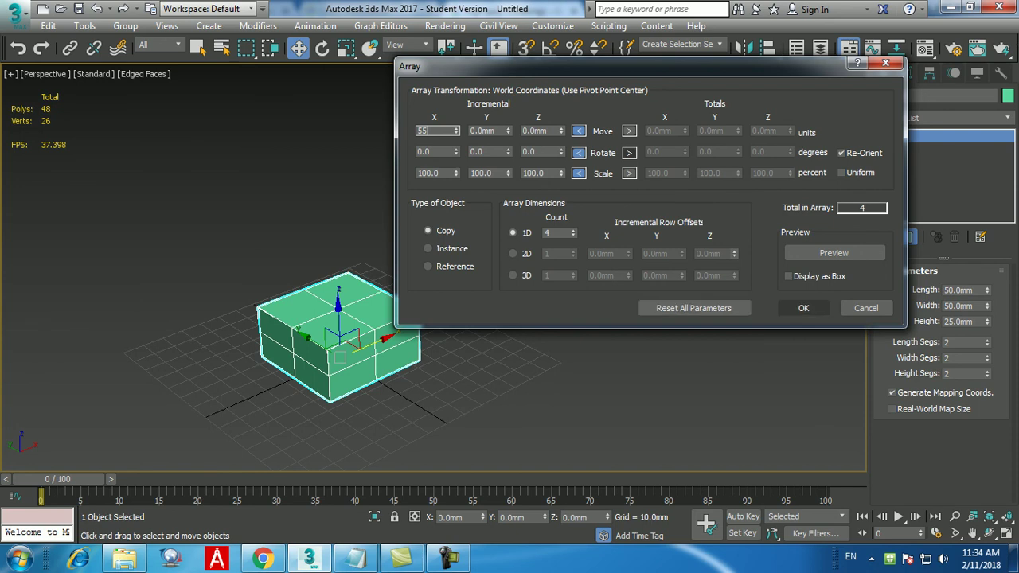
{"action": "left_click", "coordinate": [803, 309]}
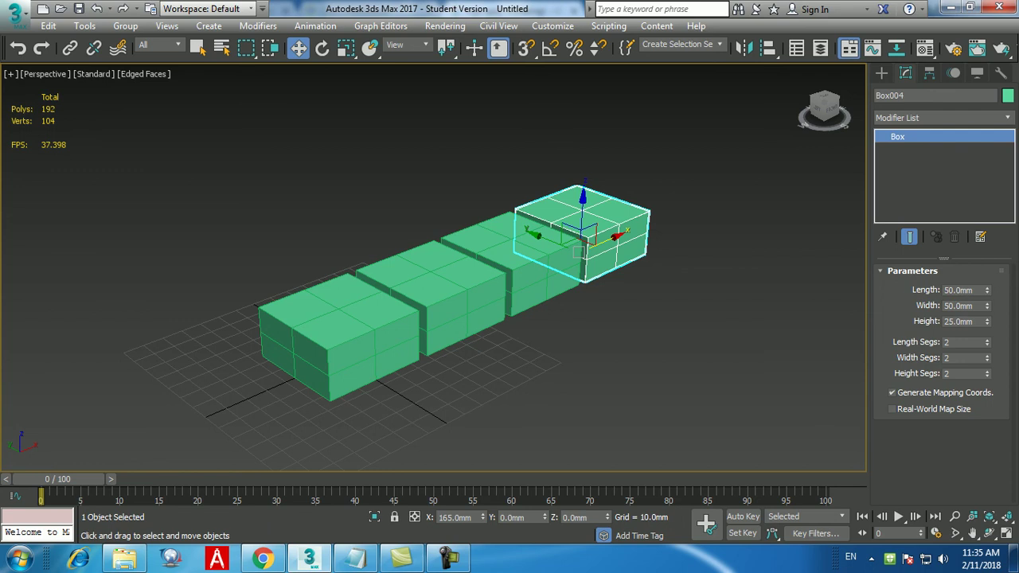
- Delete the two boxes at the far end of the arrayed row
{"action": "key", "text": "Delete"}
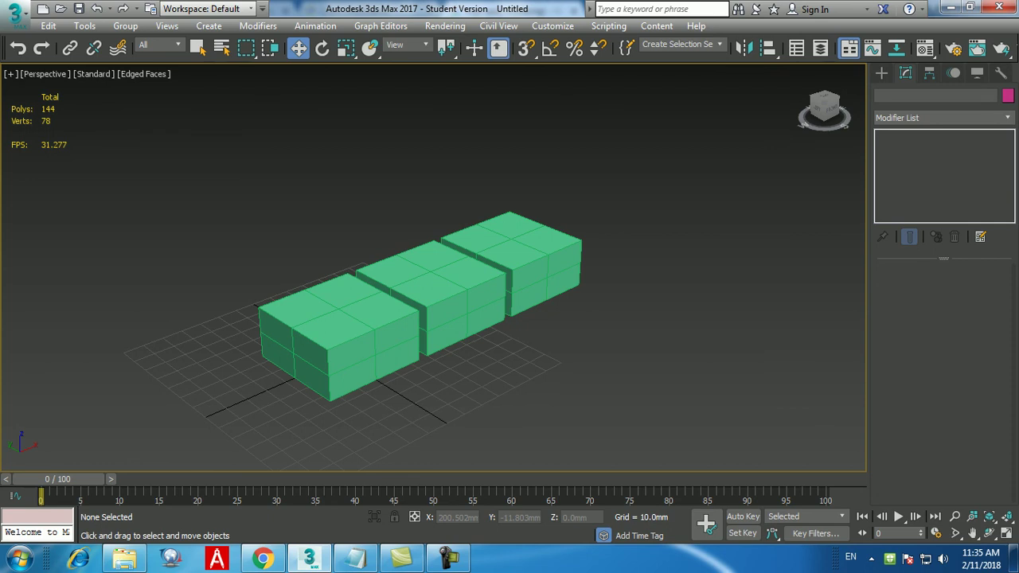
{"action": "left_click", "coordinate": [508, 274]}
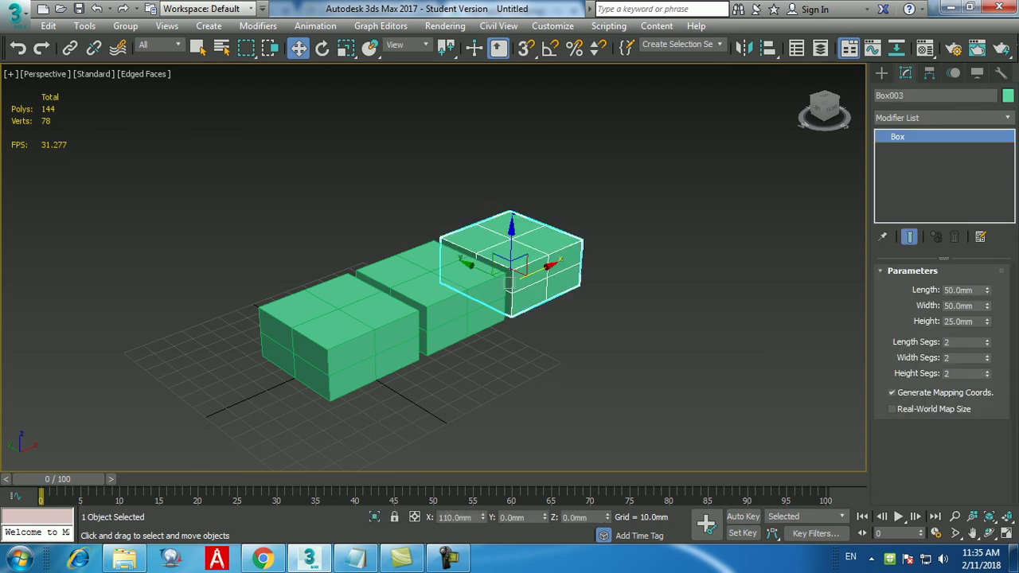
{"action": "key", "text": "Delete"}
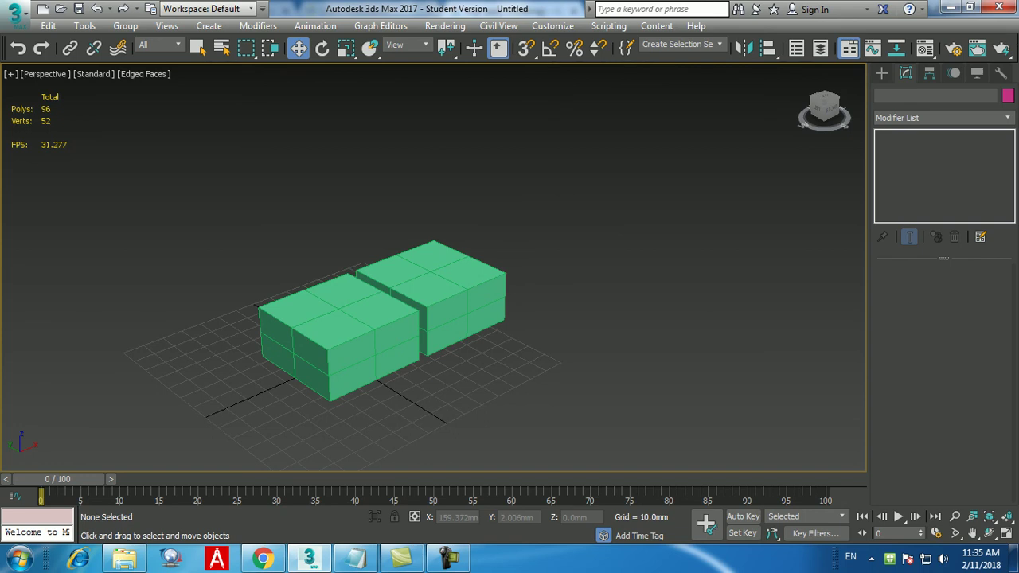
- Undo the two deletions to restore the full row of four boxes
{"action": "key", "text": "ctrl+z"}
{"action": "key", "text": "ctrl+z"}
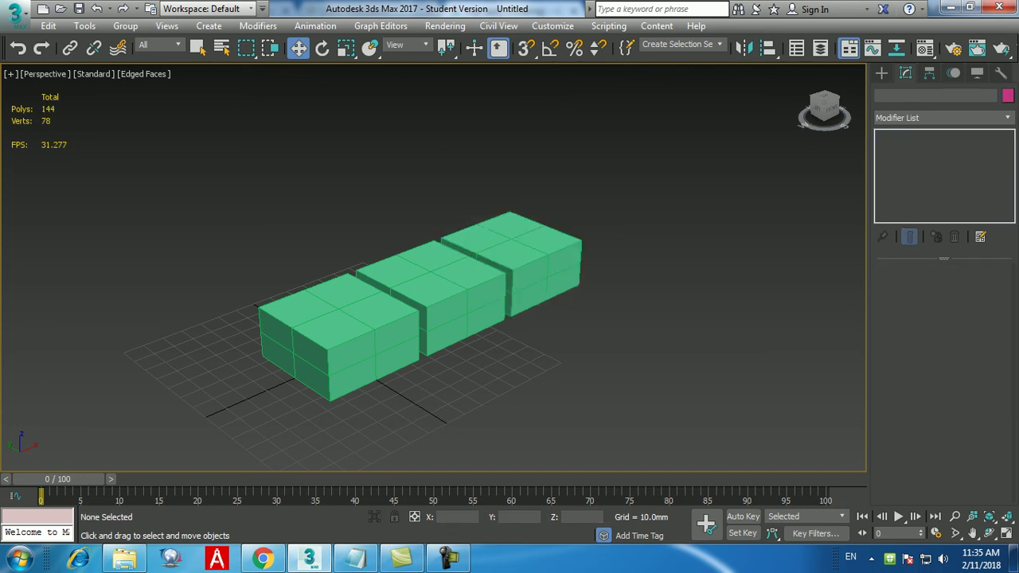
{"action": "key", "text": "ctrl+y"}
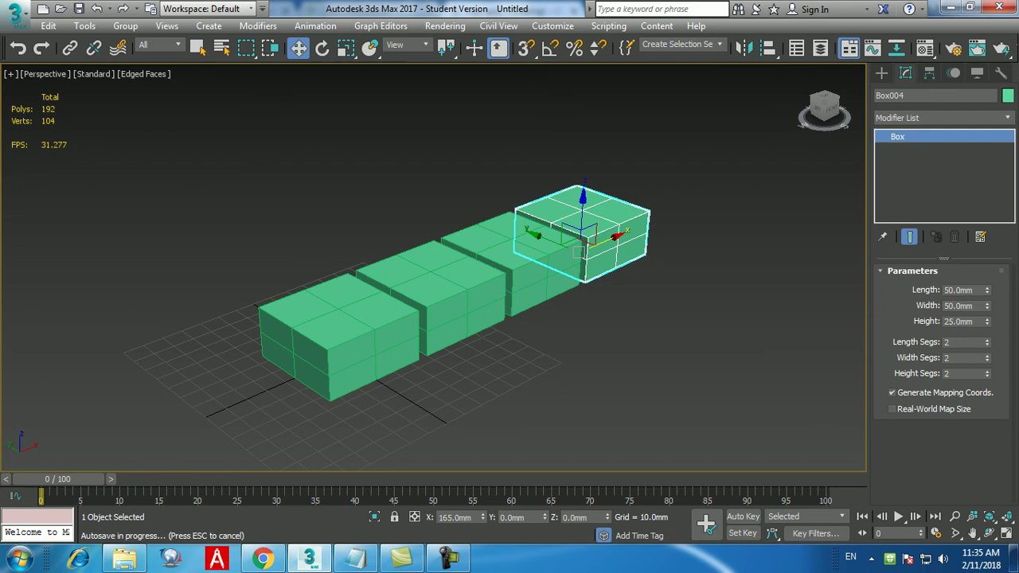
- Undo the array to return to the single original box
{"action": "middle_click_drag", "start_coordinate": [446, 318], "coordinate": [478, 327], "text": "alt"}
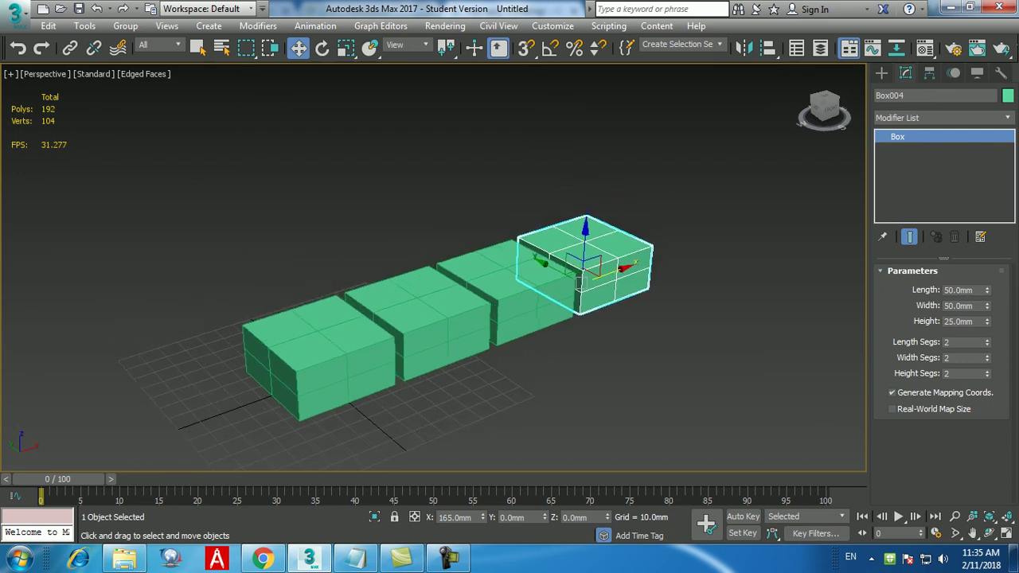
{"action": "scroll", "coordinate": [501, 299], "scroll_direction": "up", "scroll_amount": 4}
{"action": "scroll", "coordinate": [501, 318], "scroll_direction": "down", "scroll_amount": 3}
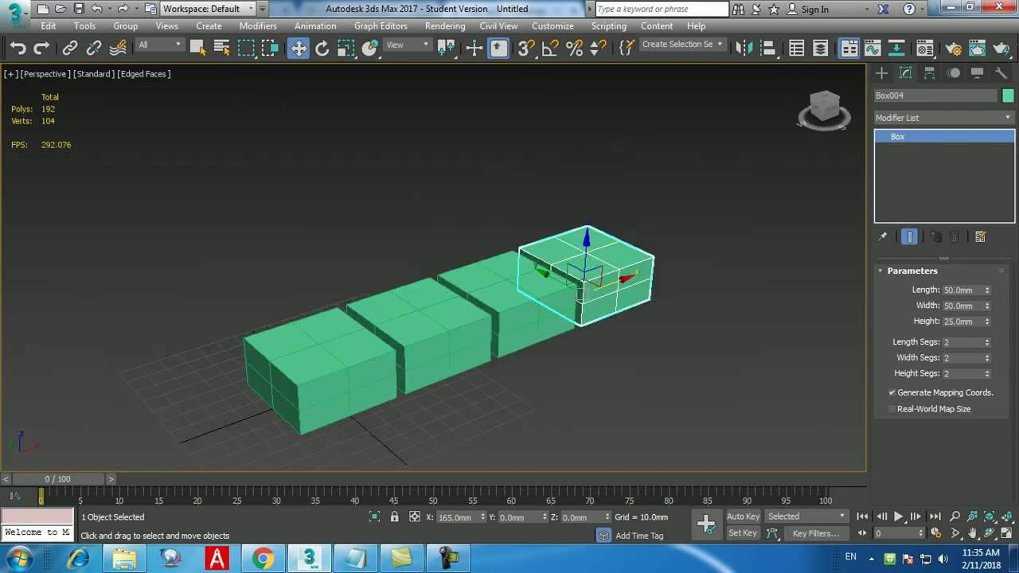
{"action": "key", "text": "ctrl+z"}
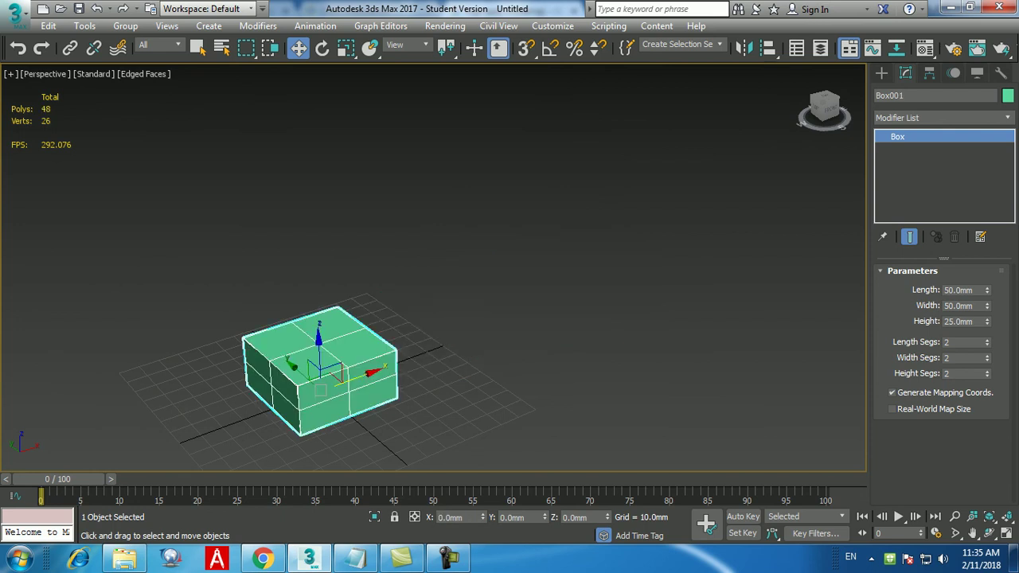
{"action": "middle_click_drag", "start_coordinate": [343, 375], "coordinate": [364, 309]}
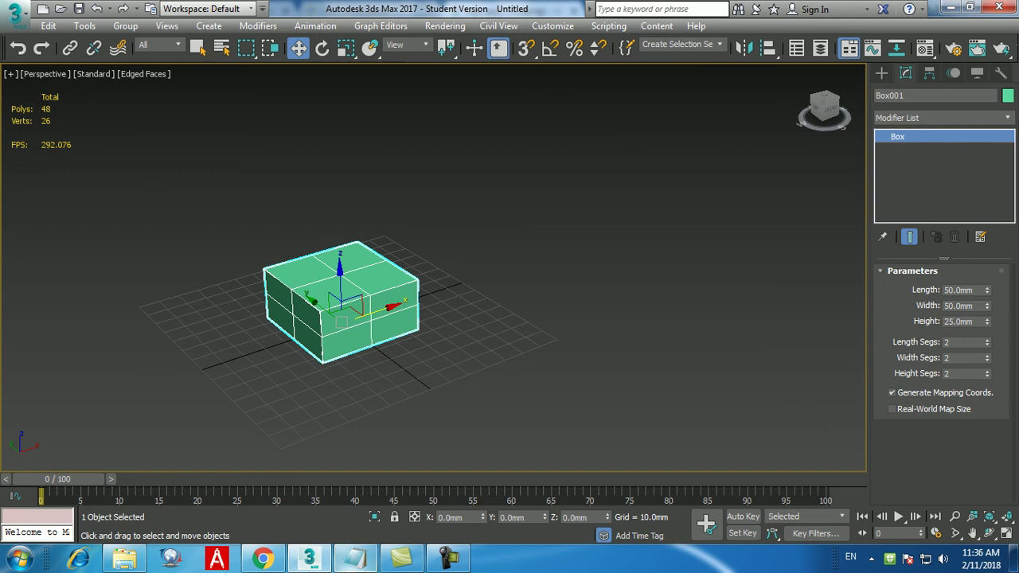
- Add the line "understanding about instance(copy) and Reference(copy)" below the redo entry in the Notepad notes, and return to 3ds Max
{"action": "left_click", "coordinate": [355, 557]}
{"action": "key", "text": "Return"}
{"action": "key", "text": "Return"}
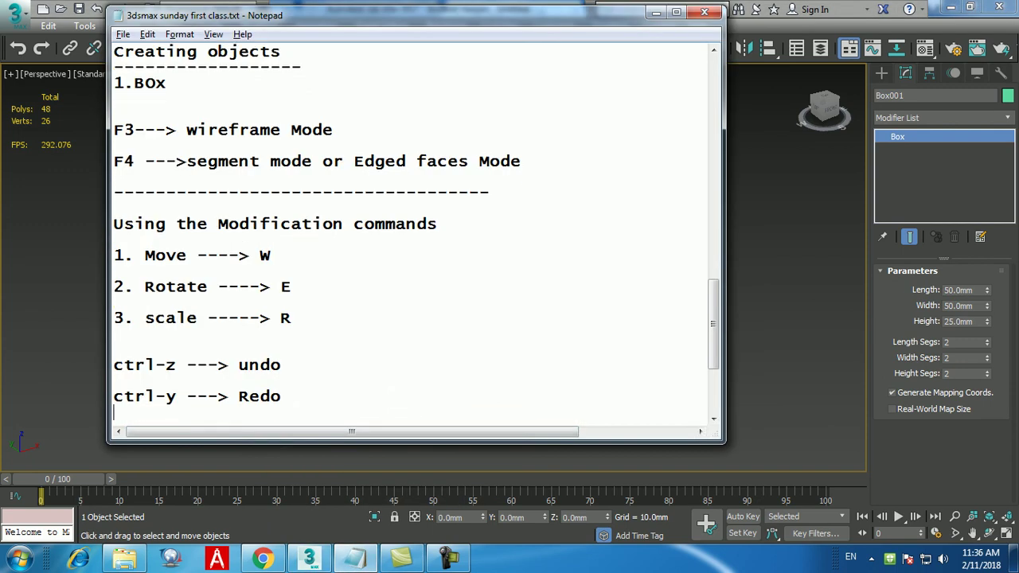
{"action": "type", "text": "understandg ab"}
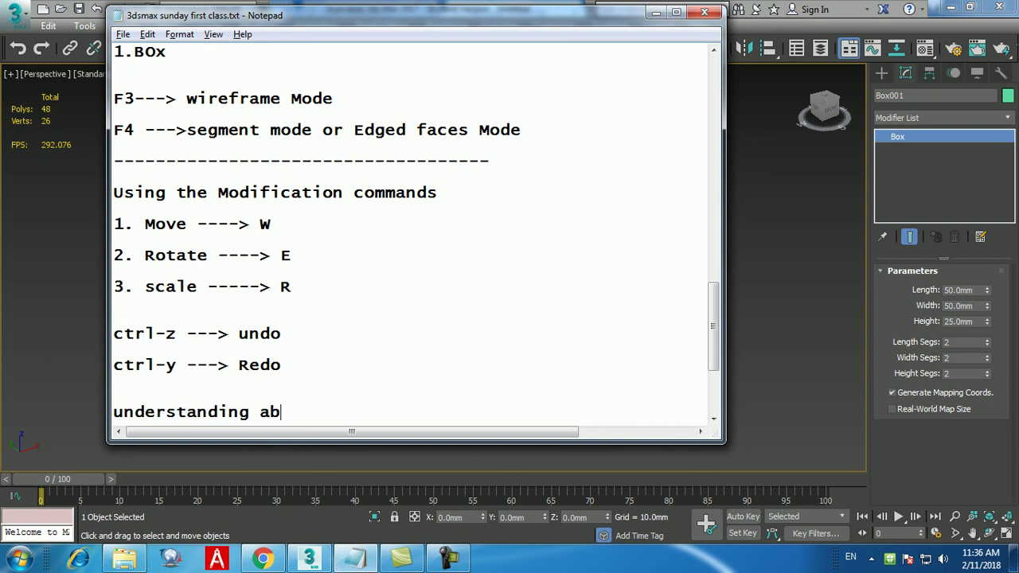
{"action": "type", "text": "out instan"}
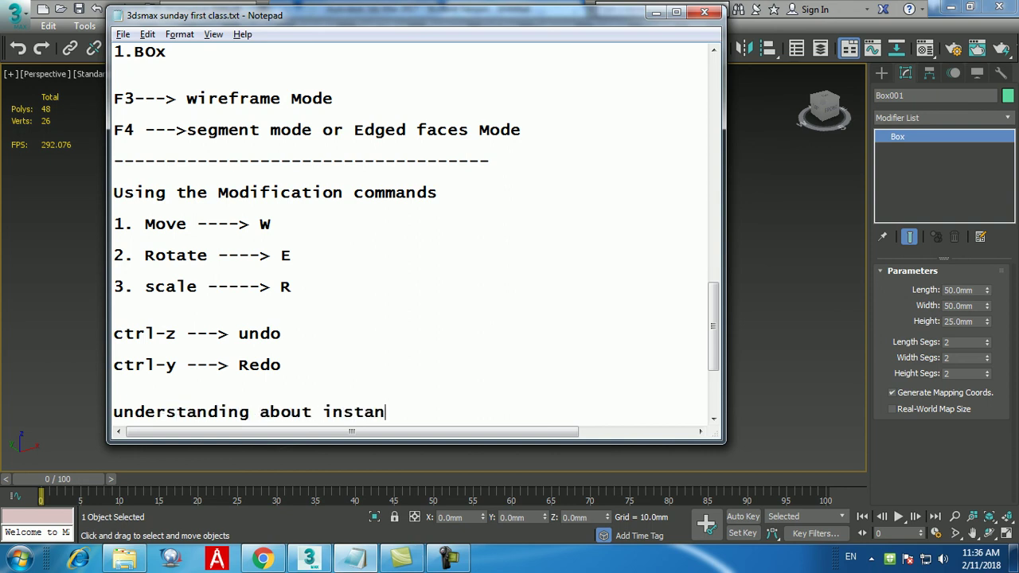
{"action": "type", "text": "ce (copy) and"}
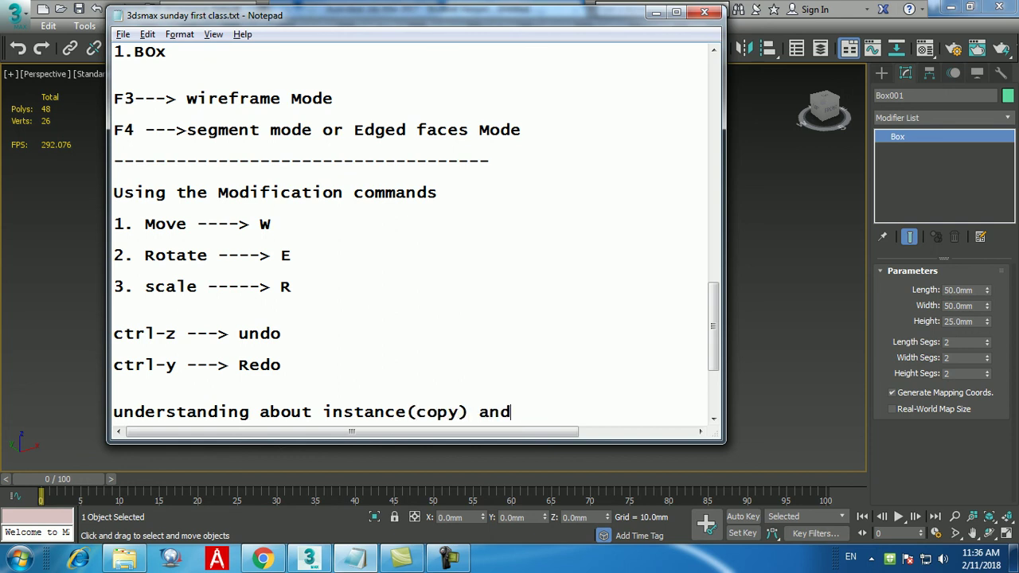
{"action": "type", "text": " Reference"}
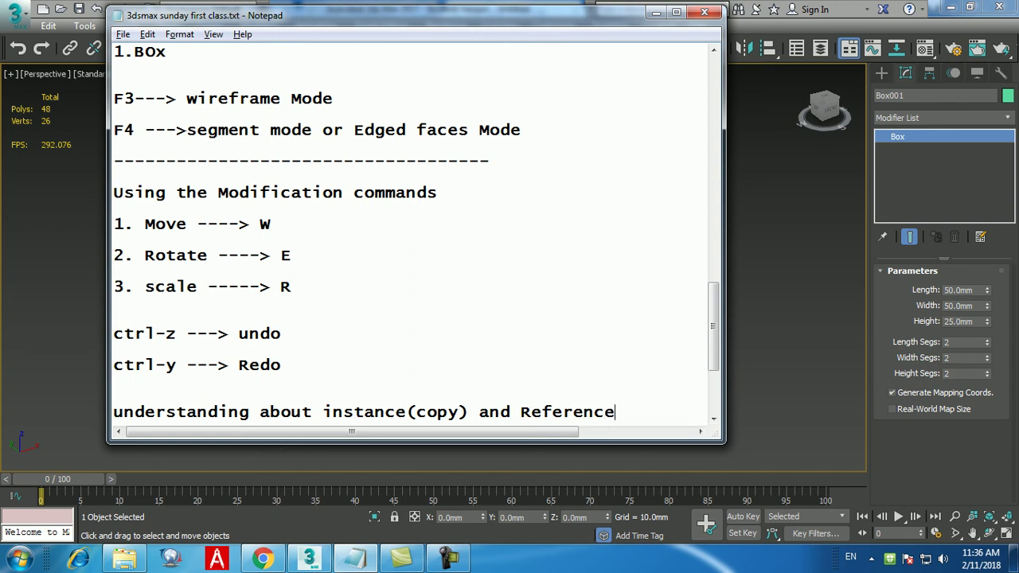
{"action": "type", "text": "(copy)"}
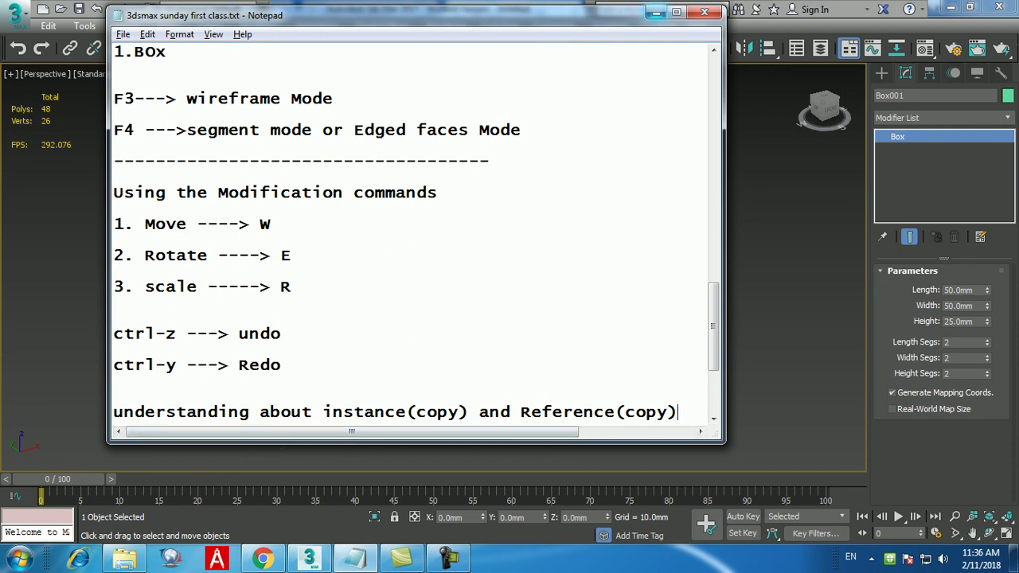
{"action": "left_click", "coordinate": [656, 13]}
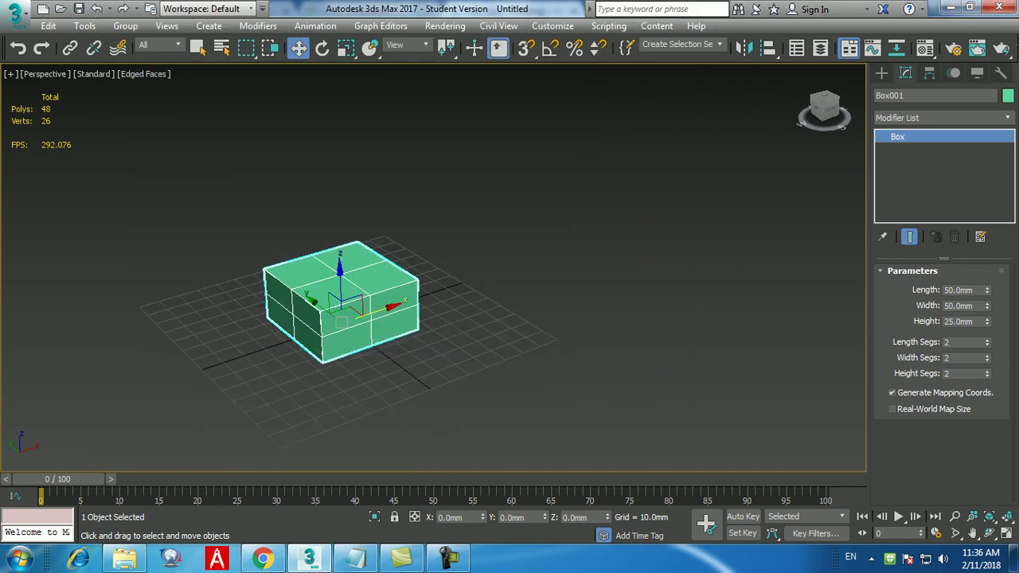
- Clone the box along X as a Copy about 63 mm away, and clone that copy as an Instance at about X 130 mm
{"action": "left_click_drag", "start_coordinate": [341, 305], "coordinate": [451, 271], "text": "shift"}
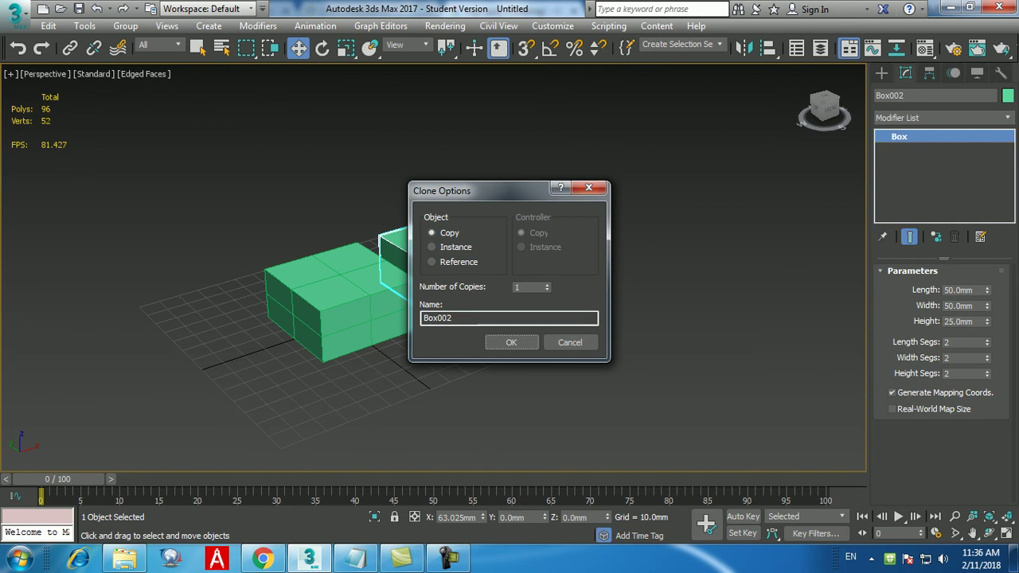
{"action": "key", "text": "Return"}
{"action": "left_click_drag", "start_coordinate": [451, 271], "coordinate": [554, 247], "text": "shift"}
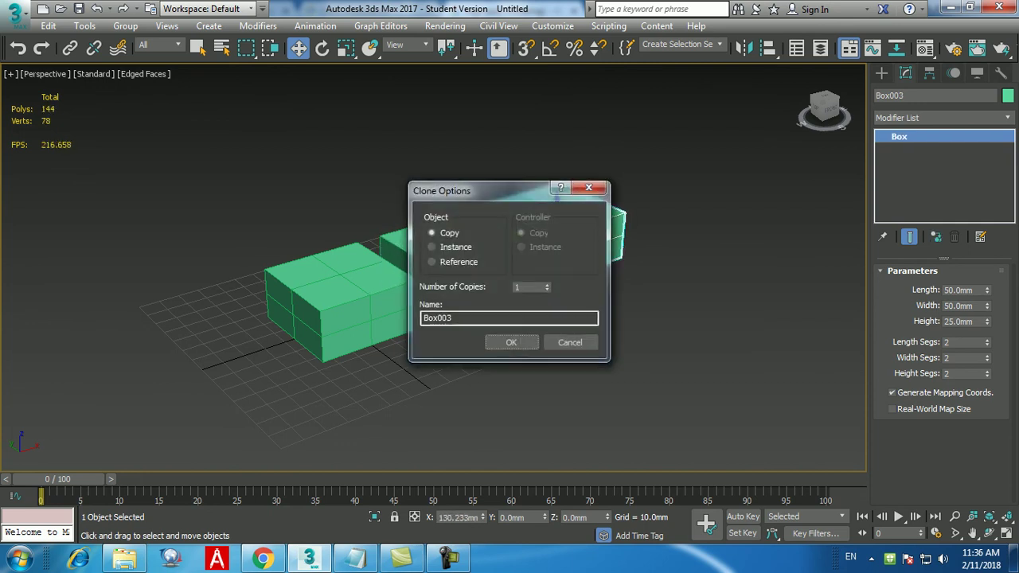
{"action": "left_click", "coordinate": [434, 247]}
{"action": "key", "text": "Return"}
- Clone the original box as a Reference about 68 mm away in the negative X direction
{"action": "middle_click_drag", "start_coordinate": [478, 279], "coordinate": [398, 350]}
{"action": "middle_click_drag", "start_coordinate": [263, 358], "coordinate": [343, 302]}
{"action": "left_click", "coordinate": [342, 314]}
{"action": "left_click_drag", "start_coordinate": [343, 315], "coordinate": [204, 358], "text": "shift"}
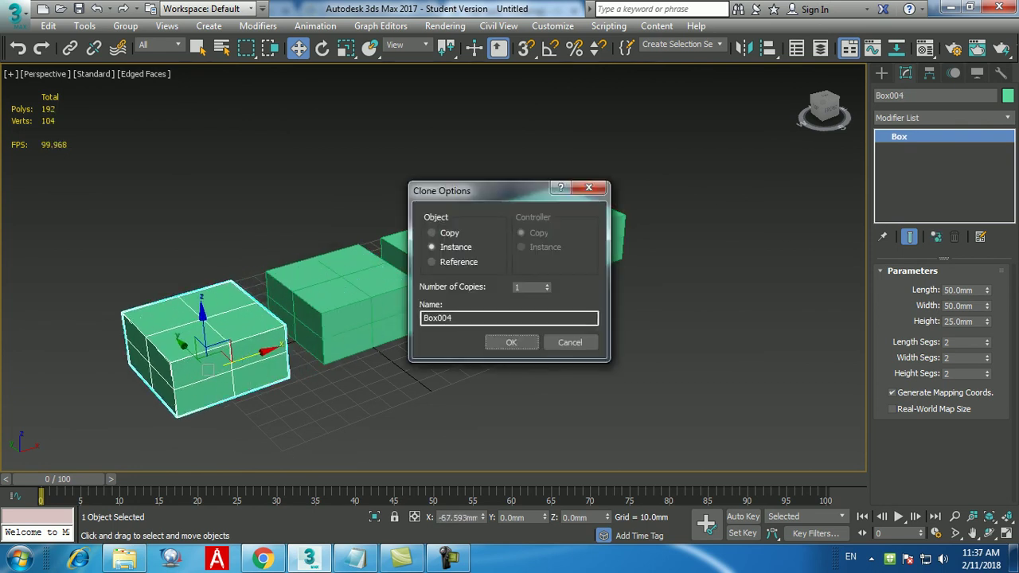
{"action": "left_click", "coordinate": [431, 262]}
{"action": "left_click", "coordinate": [512, 342]}
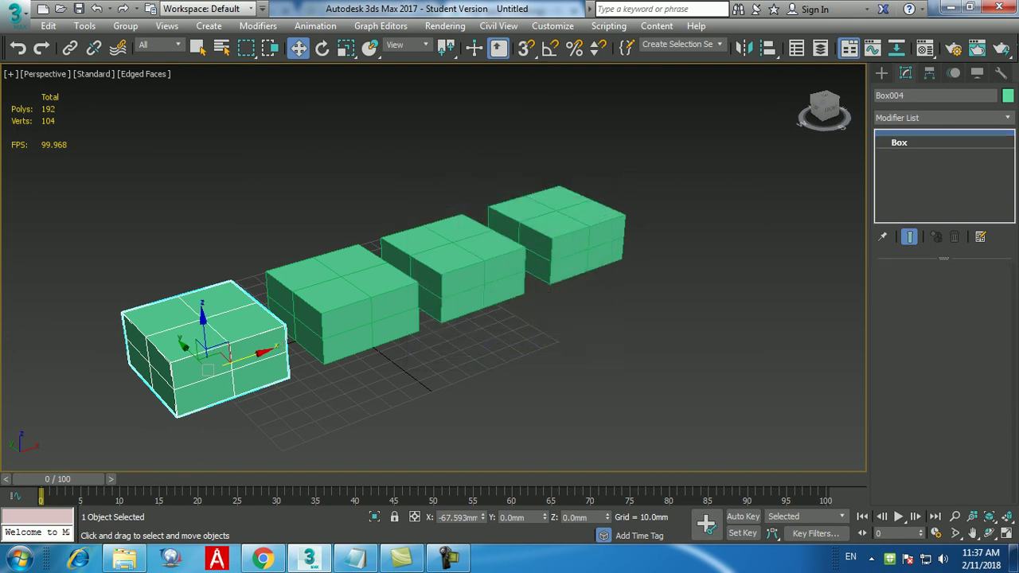
- Compare the modifier stacks of the copied, instanced and referenced boxes
{"action": "left_click", "coordinate": [452, 255]}
{"action": "left_click", "coordinate": [562, 231]}
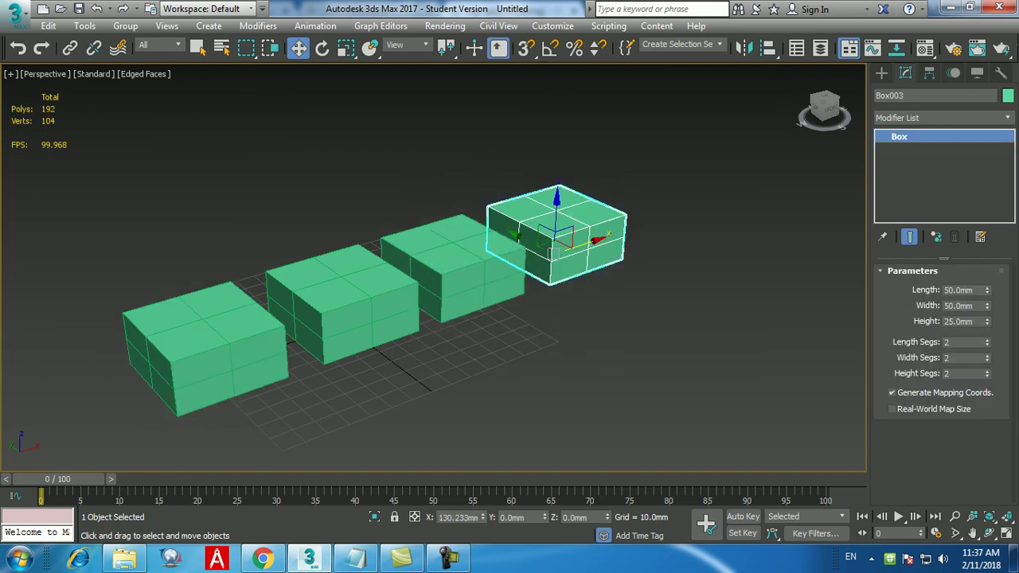
{"action": "left_click", "coordinate": [205, 342]}
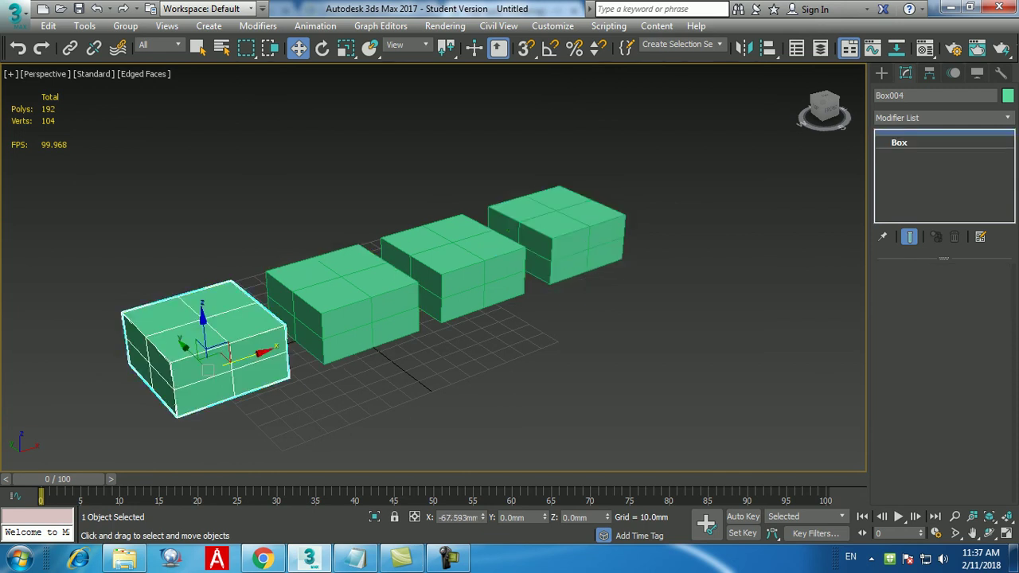
- Clear the selection and increase the original box's length to 64.5 mm
{"action": "key", "text": "ctrl+d"}
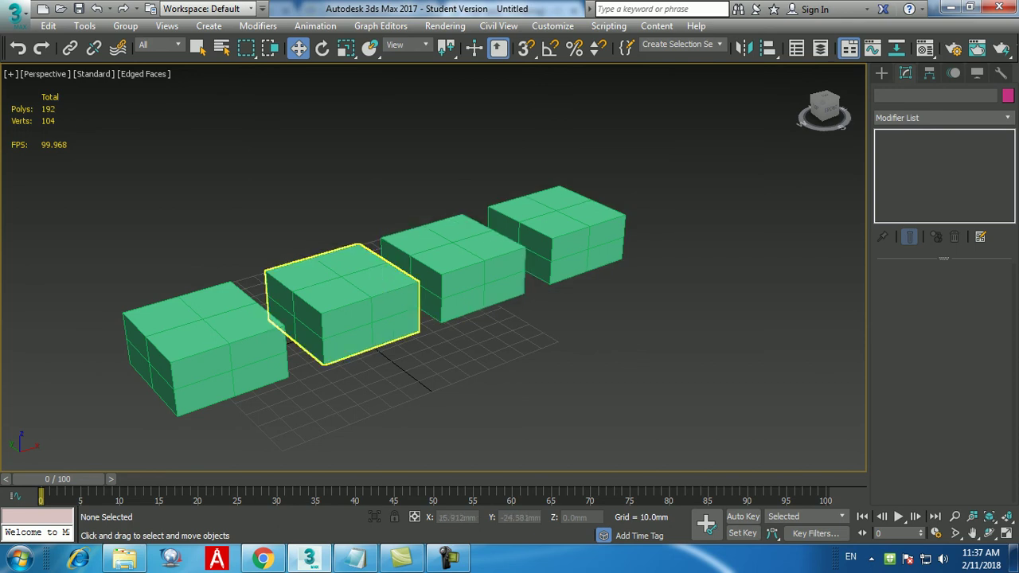
{"action": "left_click", "coordinate": [343, 307]}
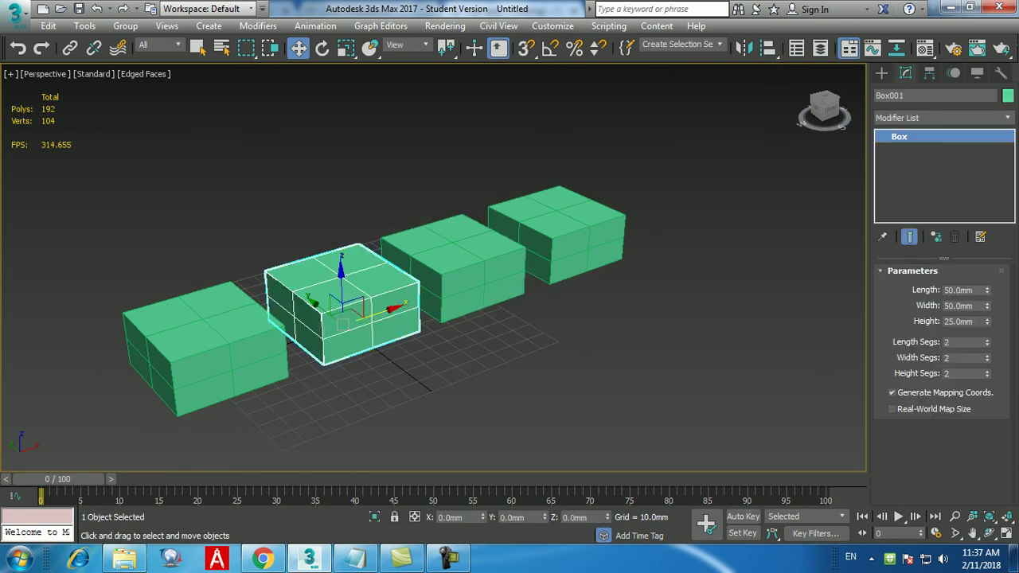
{"action": "left_click_drag", "start_coordinate": [987, 290], "coordinate": [988, 276]}
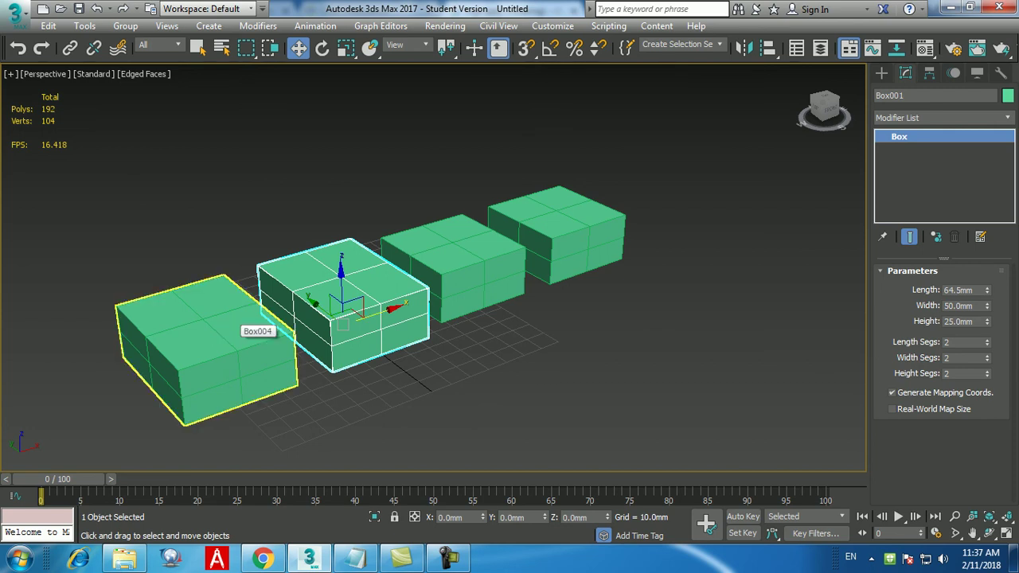
- Increase the length of the farthest instanced box to about 55.1 mm, and compare the parameters of its source copy and the original box
{"action": "left_click", "coordinate": [557, 231]}
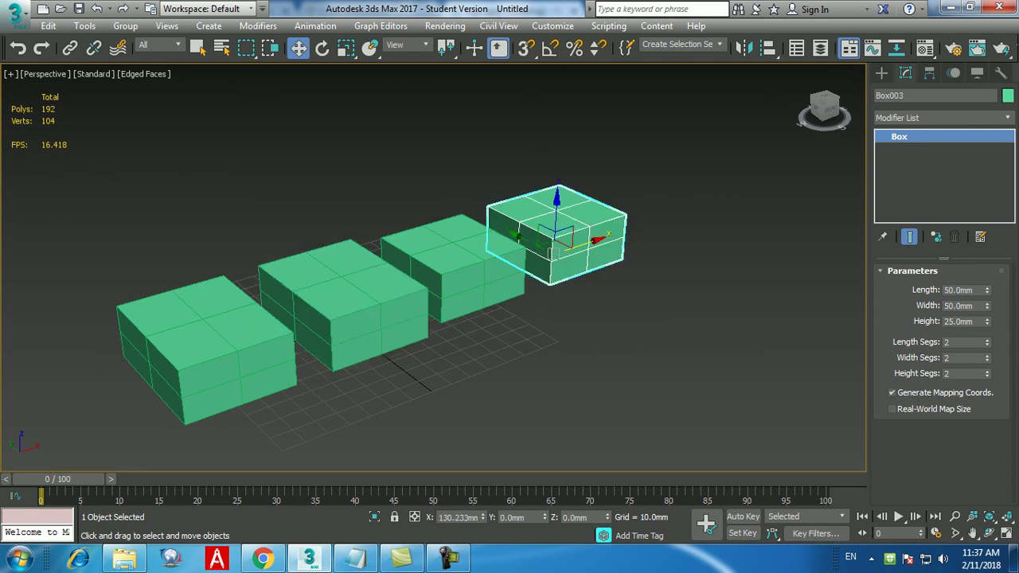
{"action": "mouse_move", "coordinate": [988, 290]}
{"action": "left_mouse_down"}
{"action": "mouse_move", "coordinate": [988, 281]}
{"action": "mouse_move", "coordinate": [987, 290]}
{"action": "left_mouse_up"}
{"action": "left_click", "coordinate": [450, 275]}
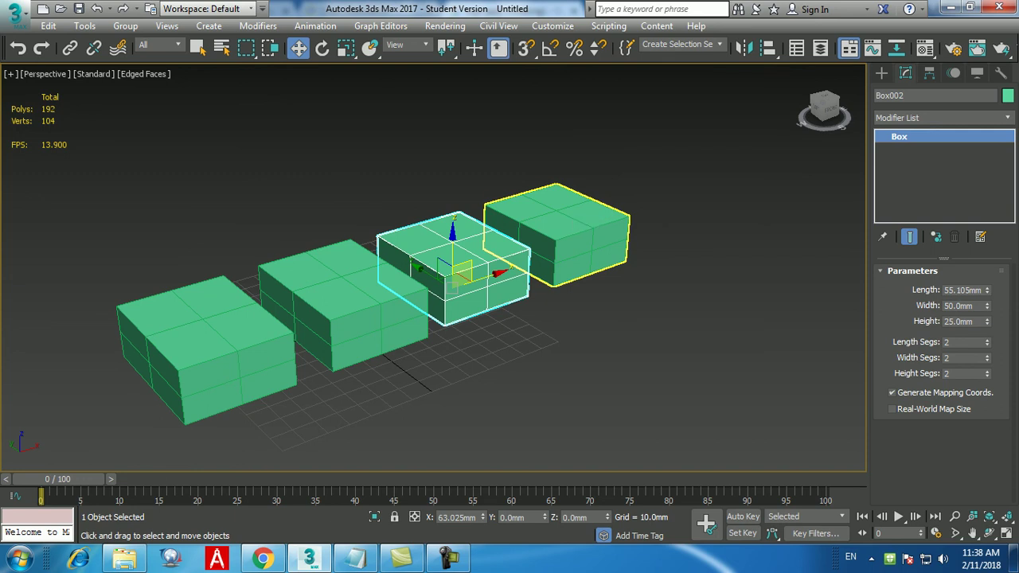
{"action": "left_click", "coordinate": [350, 318]}
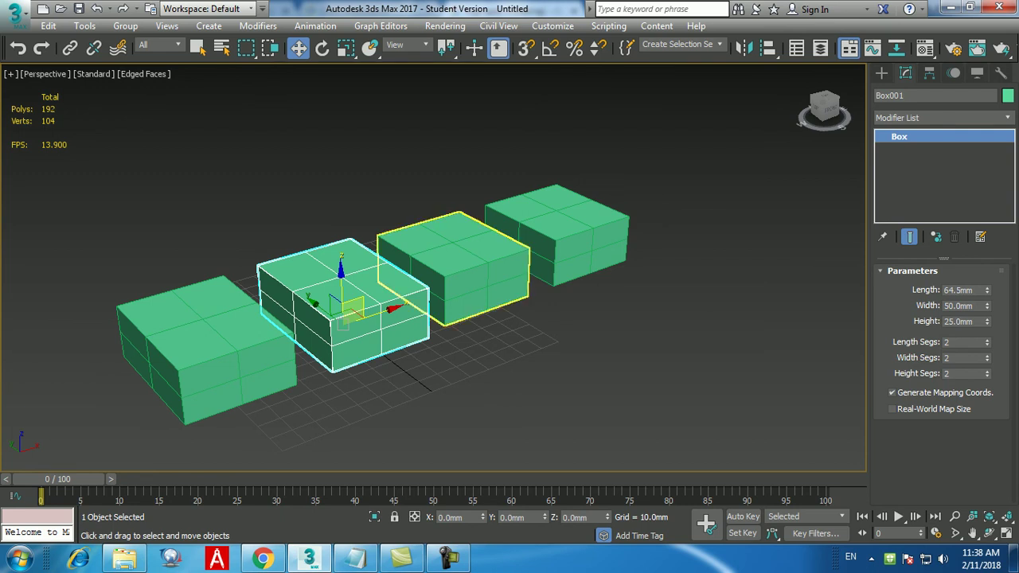
- Clone the copied box beside the original as a Reference, about 197 mm away in the negative X direction
{"action": "left_click", "coordinate": [461, 278]}
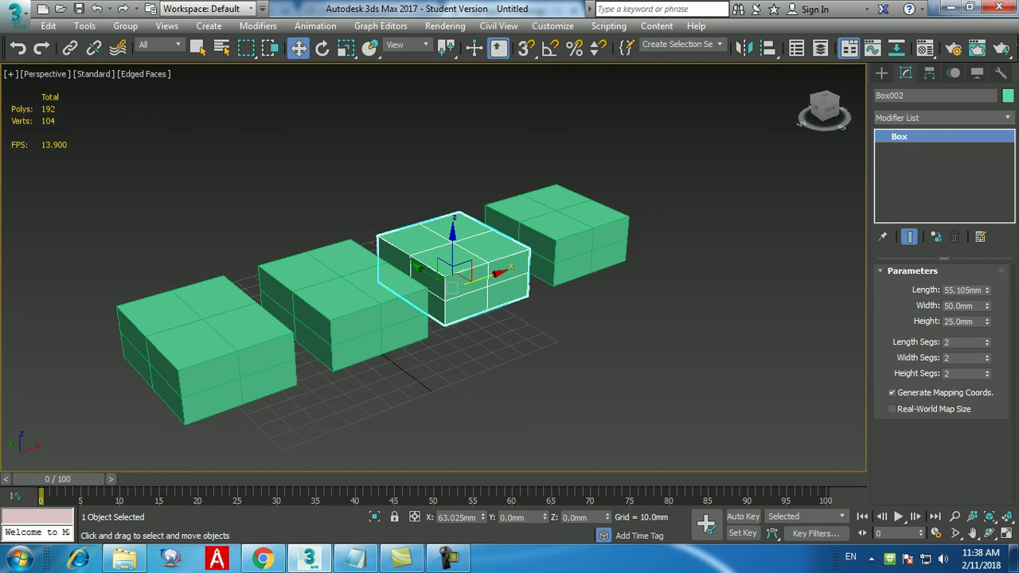
{"action": "middle_click_drag", "start_coordinate": [450, 287], "coordinate": [557, 275]}
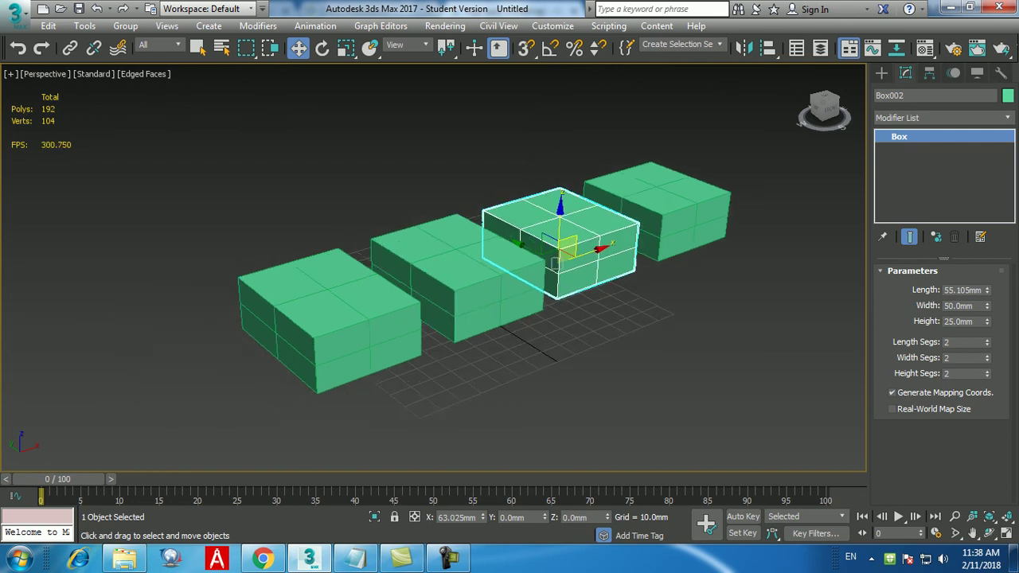
{"action": "left_click_drag", "start_coordinate": [557, 275], "coordinate": [183, 390], "text": "shift"}
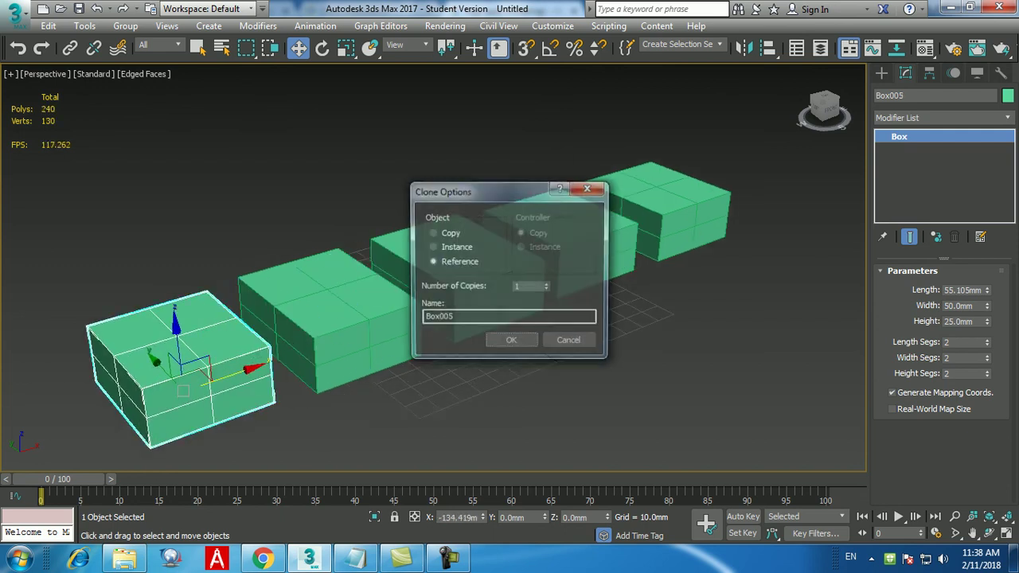
{"action": "left_click", "coordinate": [512, 341]}
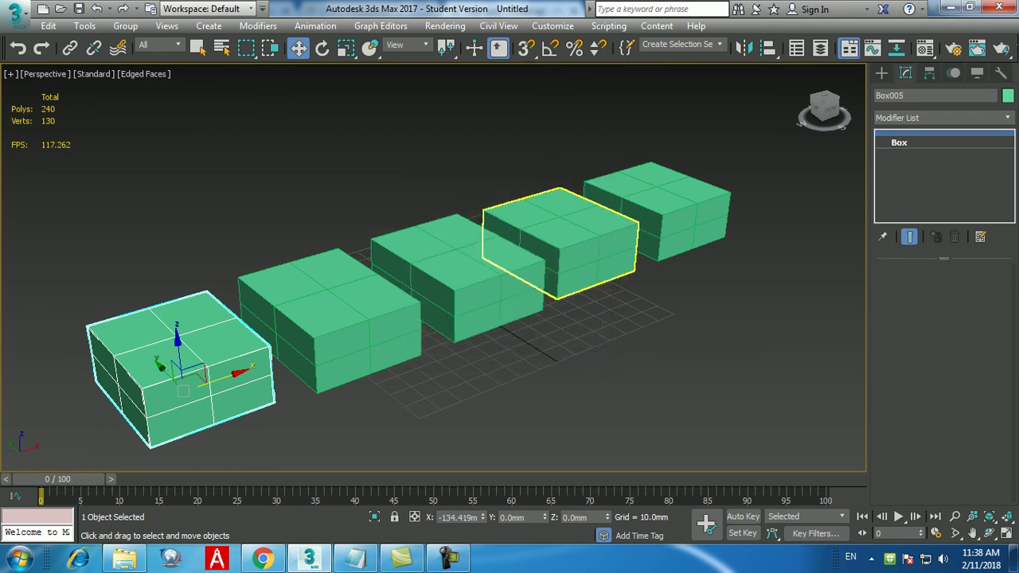
- Delete the original box and its own reference clone, keeping the copied box, its instance and the new reference
{"action": "left_click", "coordinate": [562, 238]}
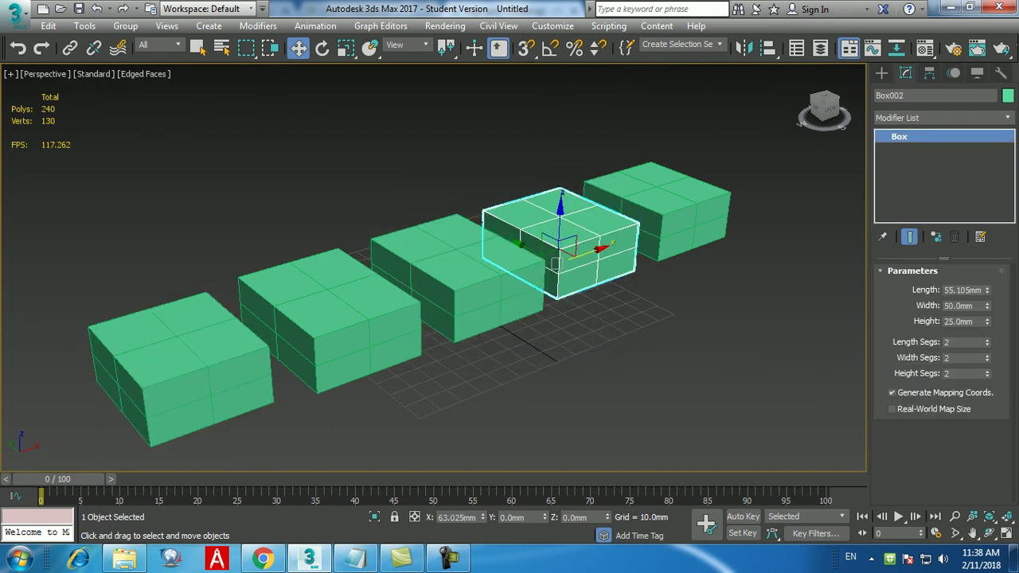
{"action": "left_click", "coordinate": [458, 275]}
{"action": "key", "text": "Delete"}
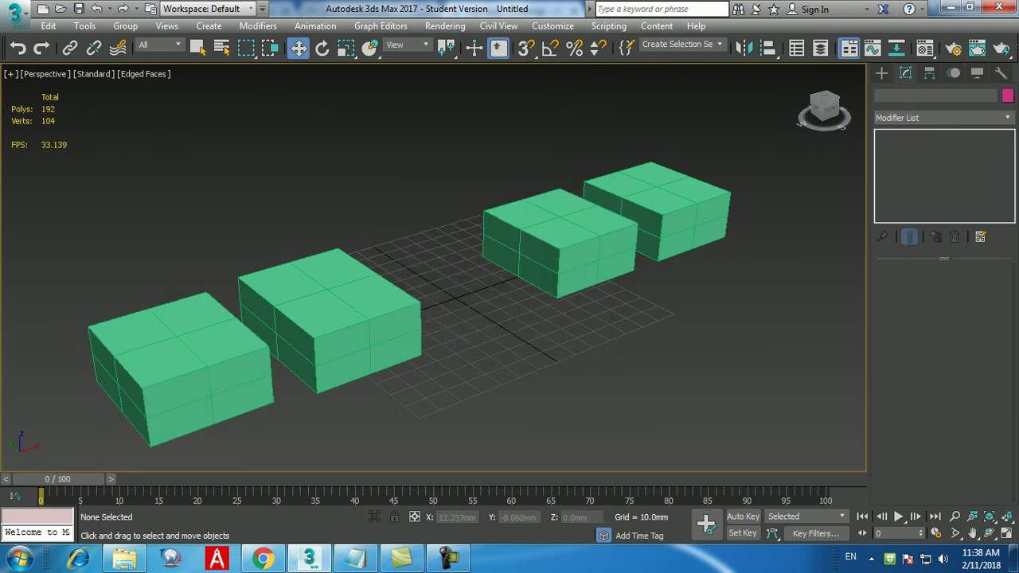
{"action": "left_click", "coordinate": [561, 238]}
{"action": "left_click", "coordinate": [331, 319]}
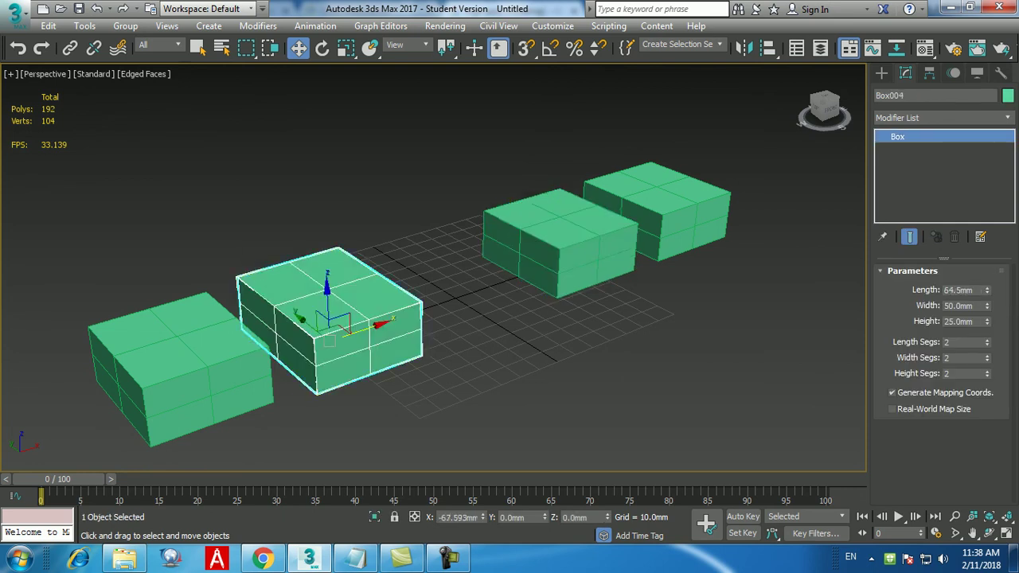
{"action": "key", "text": "Delete"}
- Move the new reference clone along X to about -5.6 mm, next to its source box
{"action": "left_click", "coordinate": [181, 367]}
{"action": "left_click_drag", "start_coordinate": [183, 370], "coordinate": [447, 283]}
{"action": "middle_click_drag", "start_coordinate": [447, 283], "coordinate": [434, 282]}
- Set the middle box's length to about 80.5 mm, and reduce the length of its farthest instance to about 59.5 mm
{"action": "left_click", "coordinate": [550, 226]}
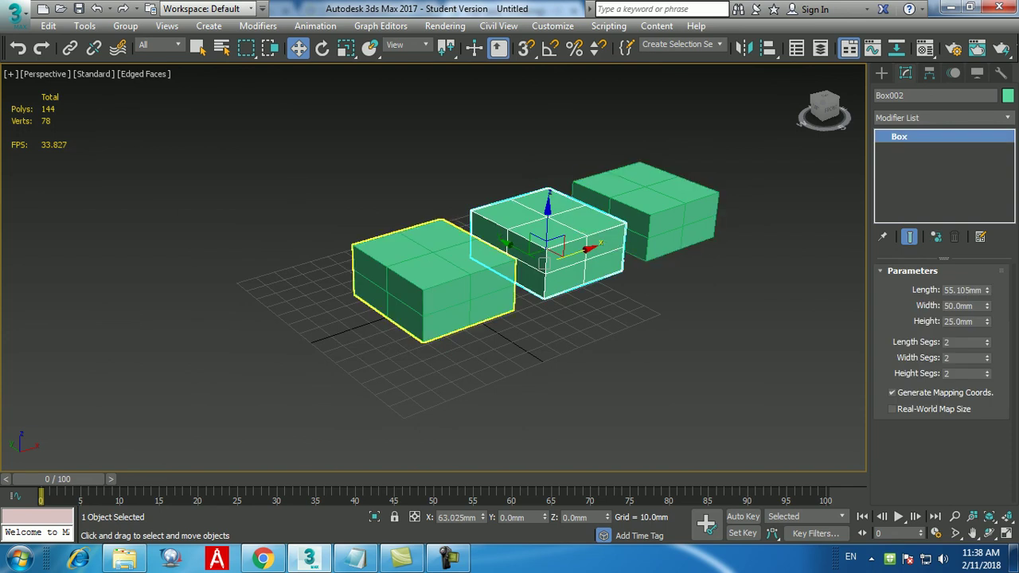
{"action": "left_click_drag", "start_coordinate": [987, 290], "coordinate": [988, 262]}
{"action": "left_click", "coordinate": [669, 195]}
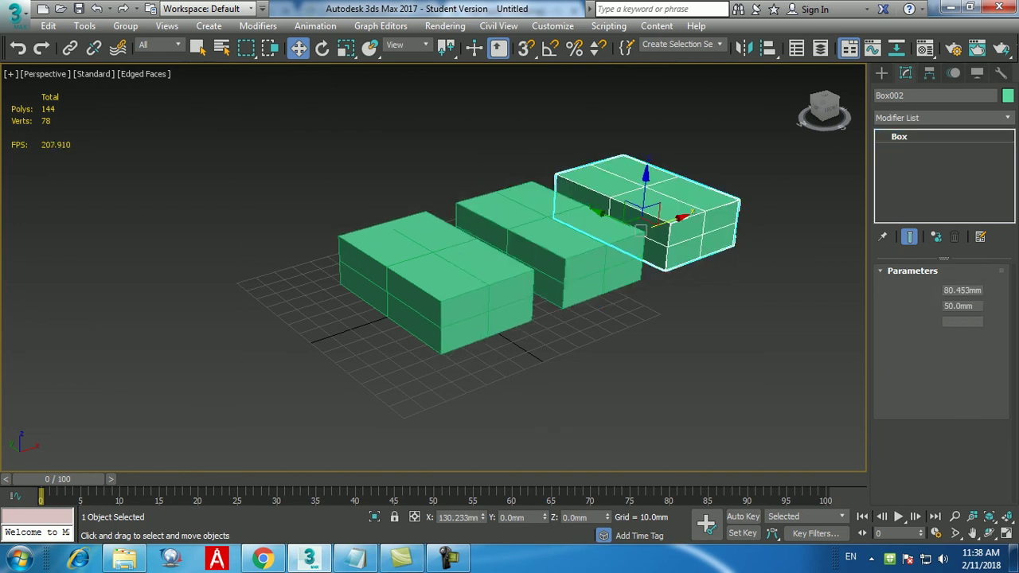
{"action": "left_click_drag", "start_coordinate": [987, 289], "coordinate": [987, 296]}
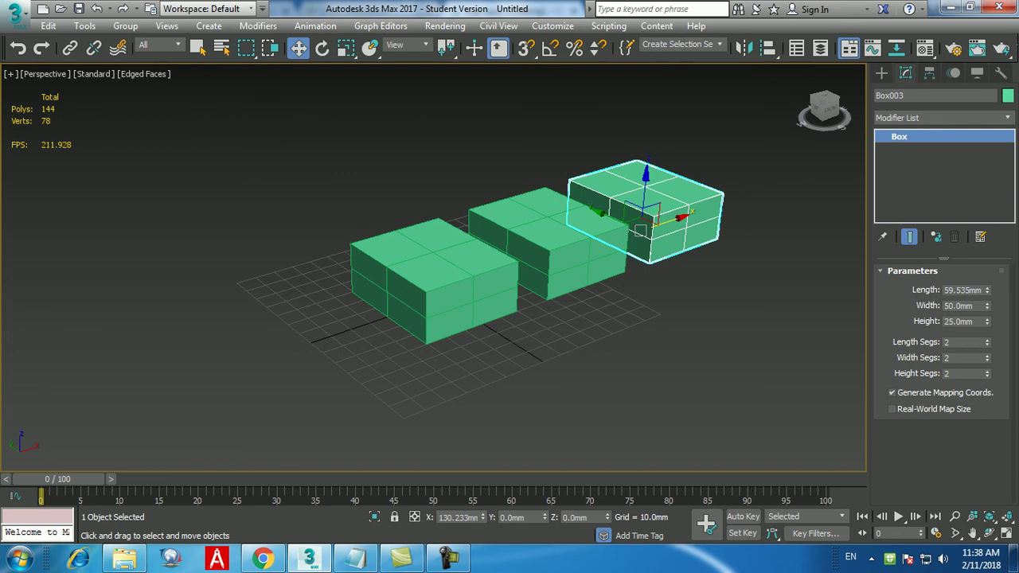
- Compare the modifier stacks and parameters of the reference clone, the middle box and the farthest instance
{"action": "middle_click_drag", "start_coordinate": [605, 318], "coordinate": [553, 370]}
{"action": "left_click", "coordinate": [494, 303]}
{"action": "left_click", "coordinate": [591, 278]}
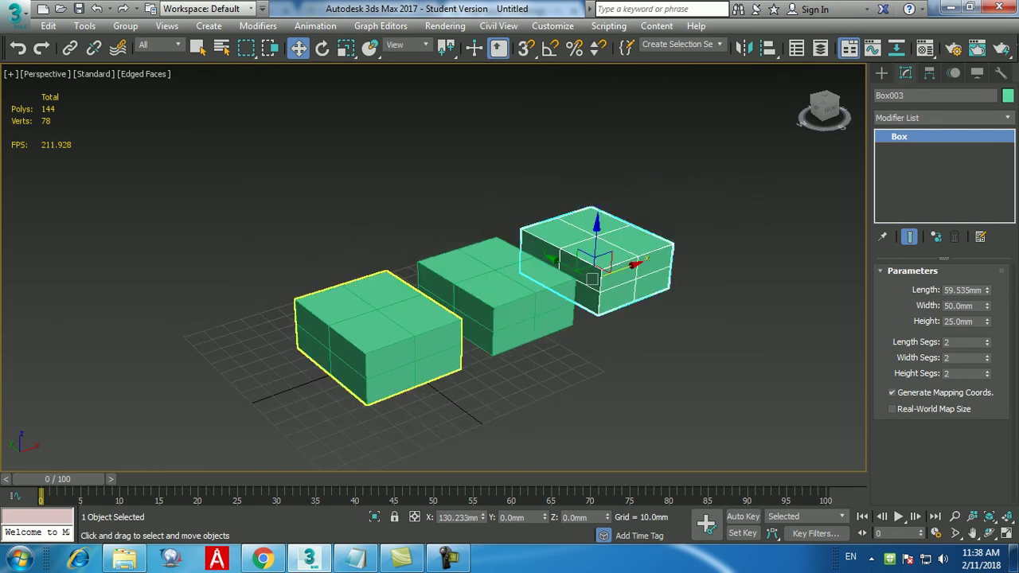
{"action": "left_click", "coordinate": [377, 351]}
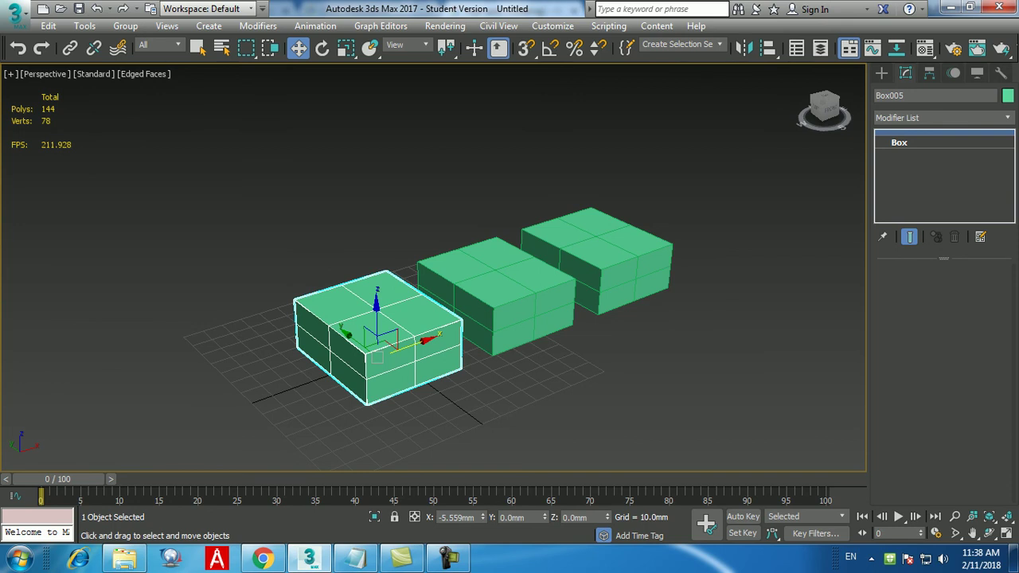
{"action": "left_click", "coordinate": [493, 310]}
{"action": "left_click", "coordinate": [592, 279]}
{"action": "left_click", "coordinate": [493, 312]}
{"action": "left_click", "coordinate": [591, 279]}
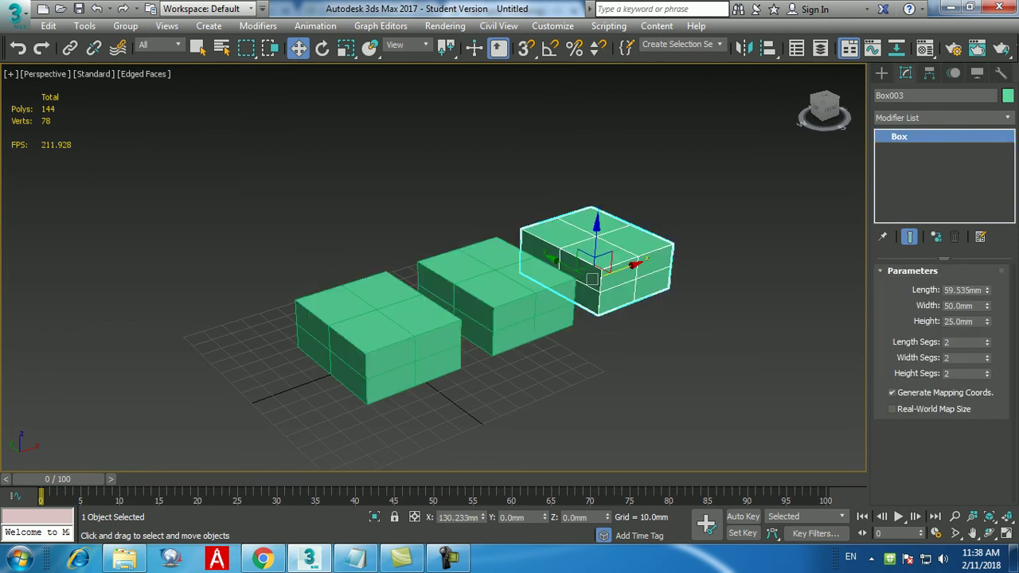
{"action": "left_click", "coordinate": [432, 344]}
{"action": "left_click", "coordinate": [494, 311]}
{"action": "left_click", "coordinate": [398, 351]}
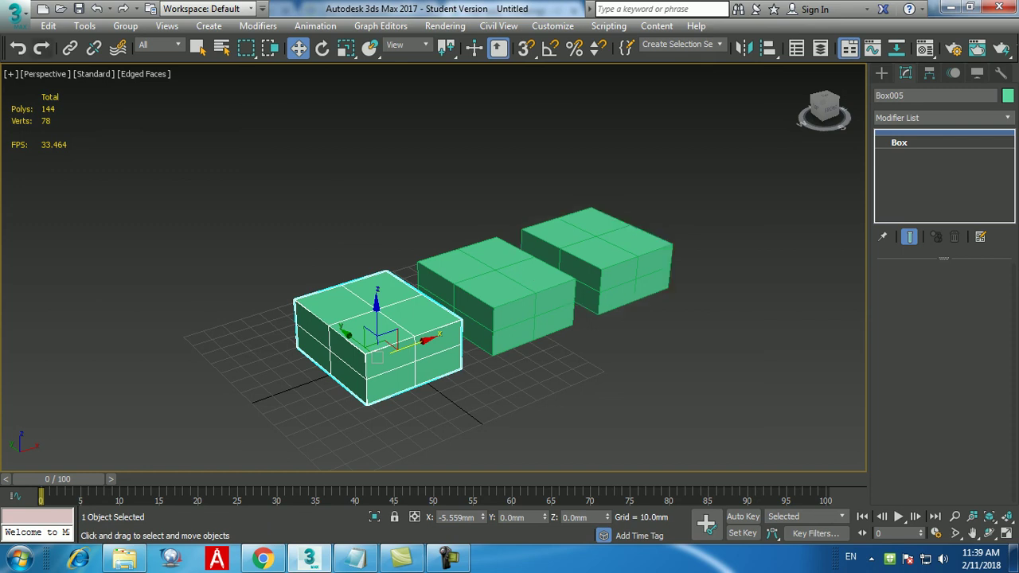
- Reset the scene without saving the changes
{"action": "left_click", "coordinate": [15, 16]}
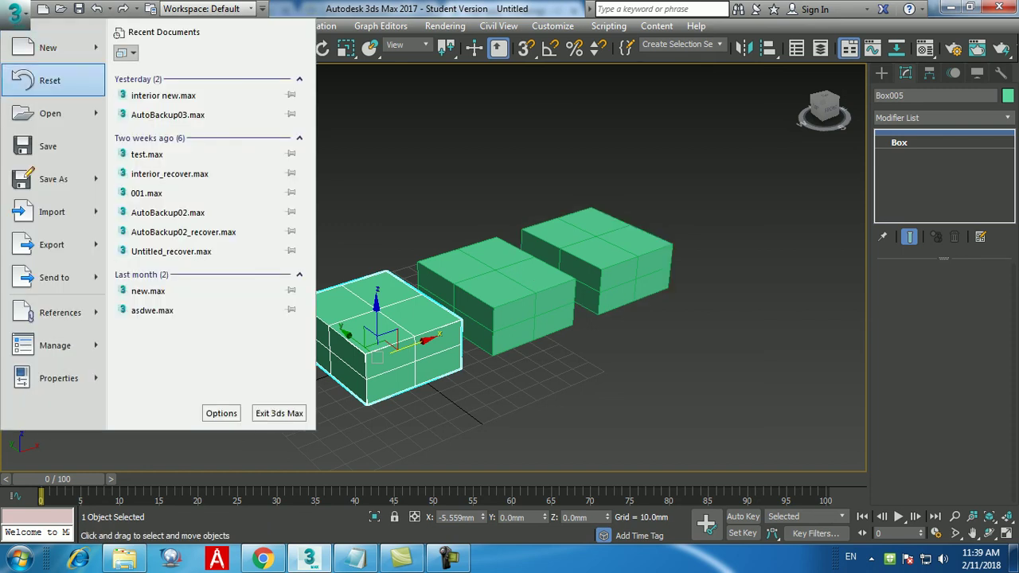
{"action": "left_click", "coordinate": [51, 81]}
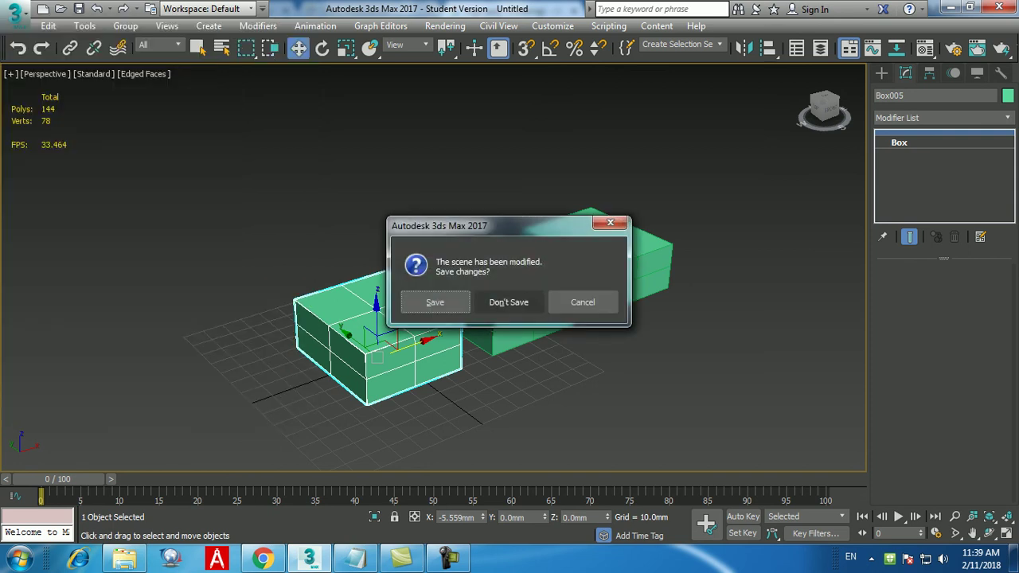
{"action": "left_click", "coordinate": [508, 302]}
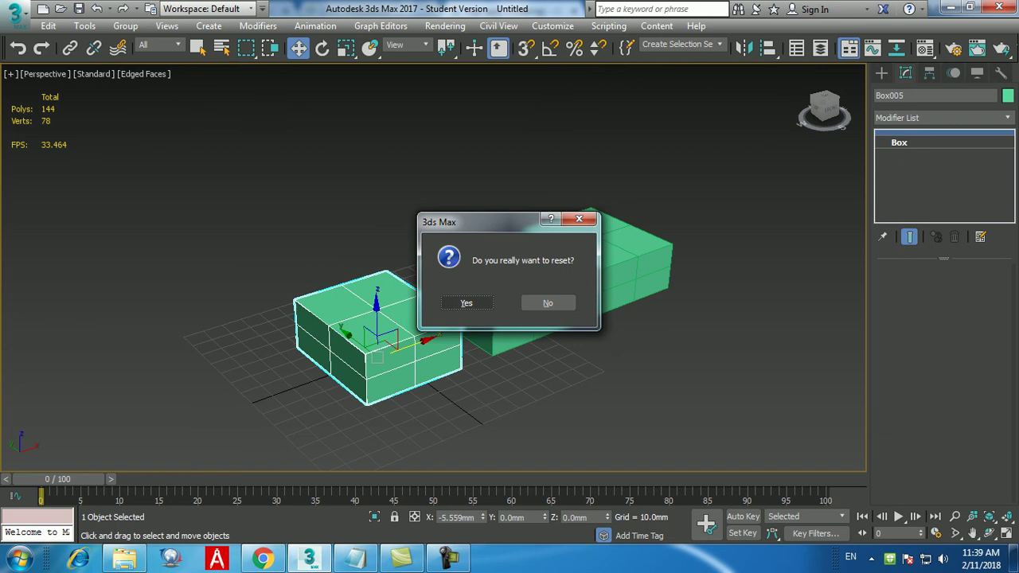
{"action": "key", "text": "Return"}
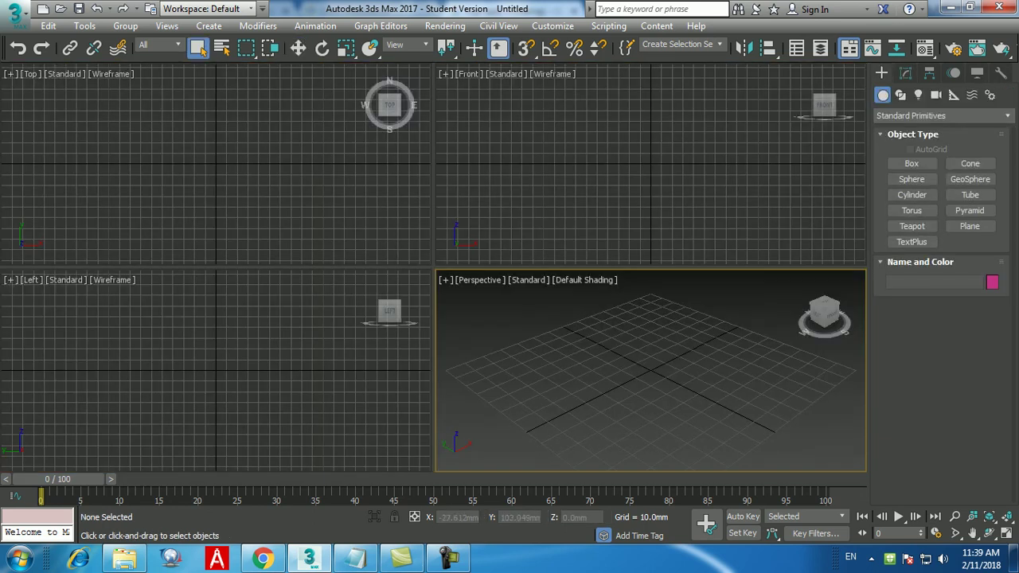
- Switch to the class notes in Notepad and delete the trailing characters below the "Using the copy option" heading
{"action": "left_click", "coordinate": [355, 557]}
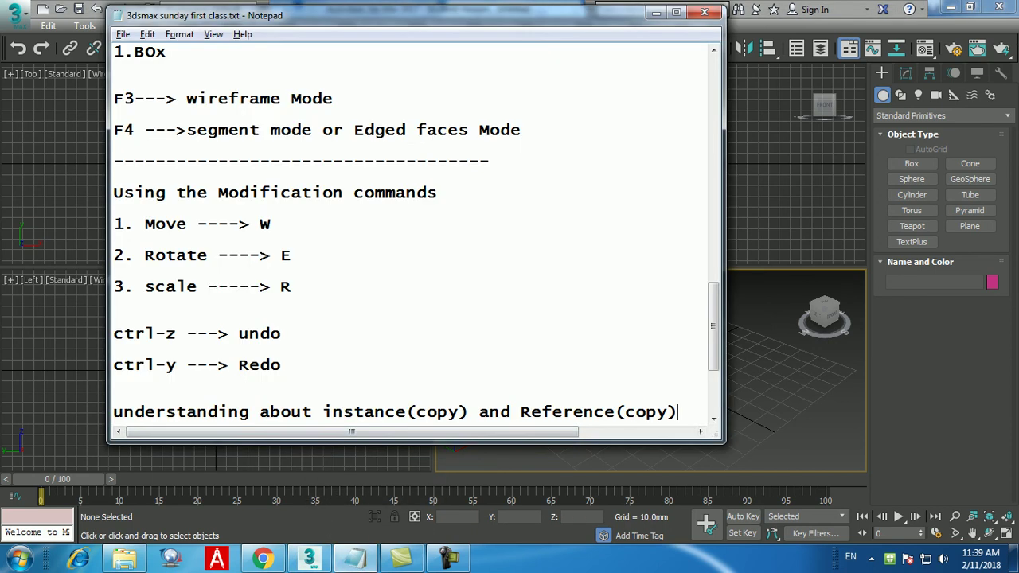
{"action": "scroll", "coordinate": [416, 227], "scroll_direction": "down", "scroll_amount": 2}
{"action": "key", "text": "ctrl+End"}
{"action": "key", "text": "shift+Left"}
{"action": "key", "text": "shift+Left"}
{"action": "key", "text": "shift+Left"}
{"action": "key", "text": "shift+Left"}
{"action": "key", "text": "shift+Left"}
{"action": "key", "text": "shift+Left"}
{"action": "key", "text": "shift+Left"}
{"action": "key", "text": "shift+Left"}
{"action": "key", "text": "shift+Left"}
{"action": "key", "text": "shift+Left"}
{"action": "key", "text": "shift+Left"}
{"action": "key", "text": "shift+Left"}
{"action": "key", "text": "shift+Left"}
{"action": "key", "text": "shift+Left"}
{"action": "key", "text": "BackSpace"}
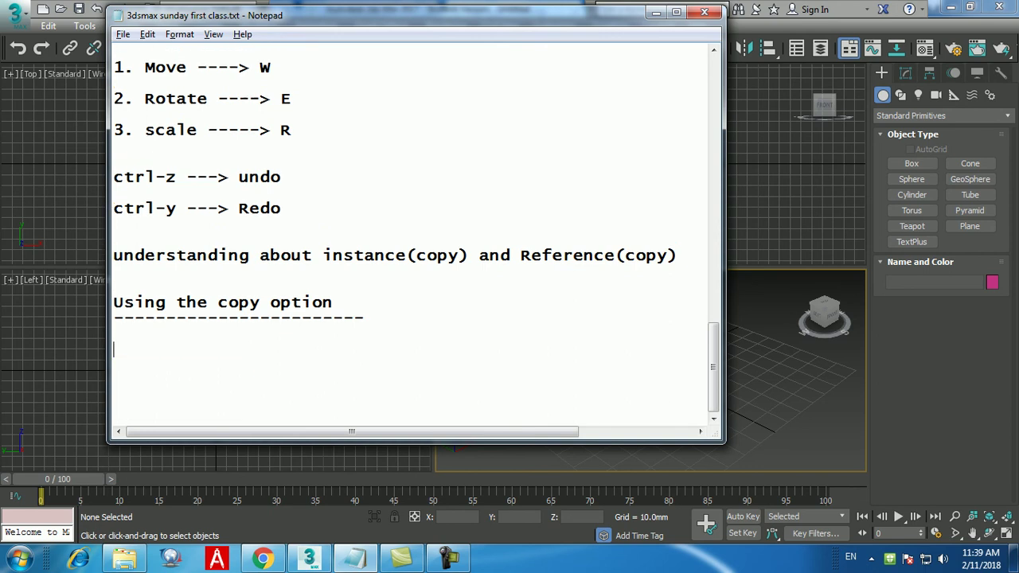